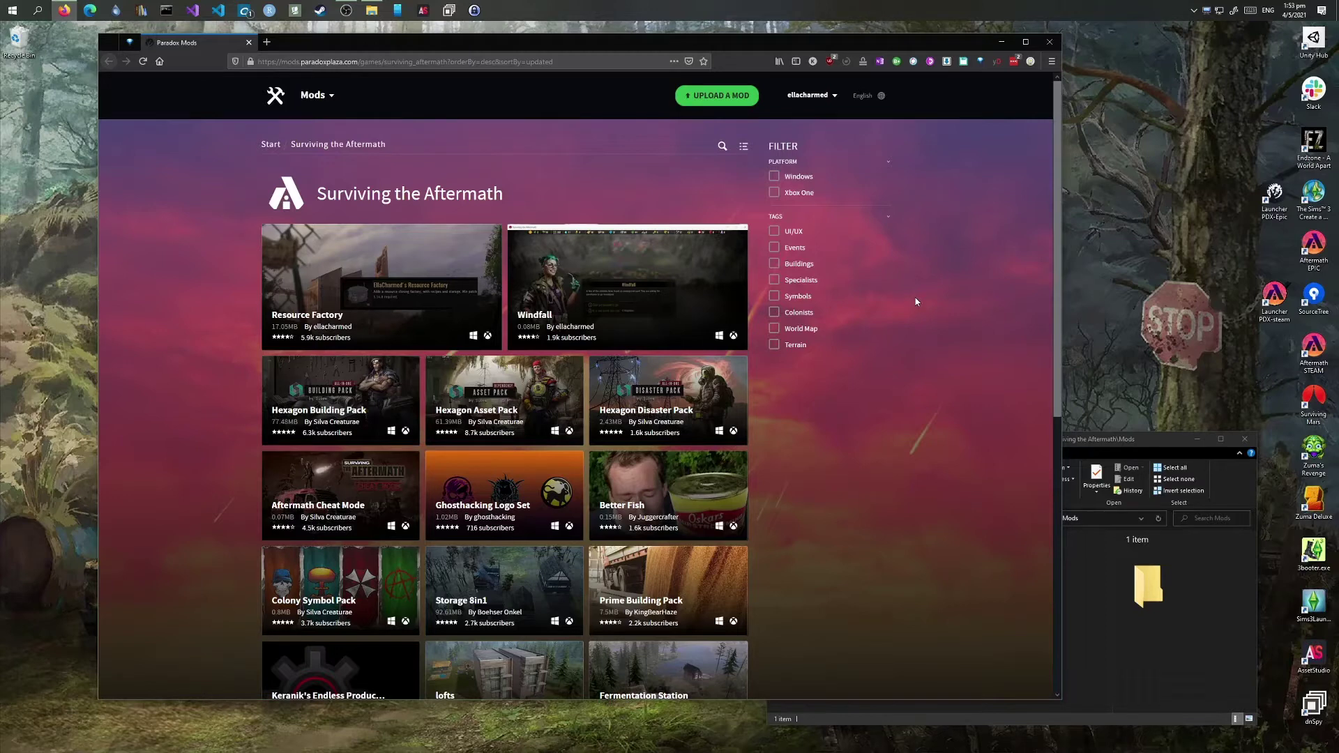
# Bring the File Explorer Mods folder holding debugmode.mod to the front.
pyautogui.click(1152, 439)
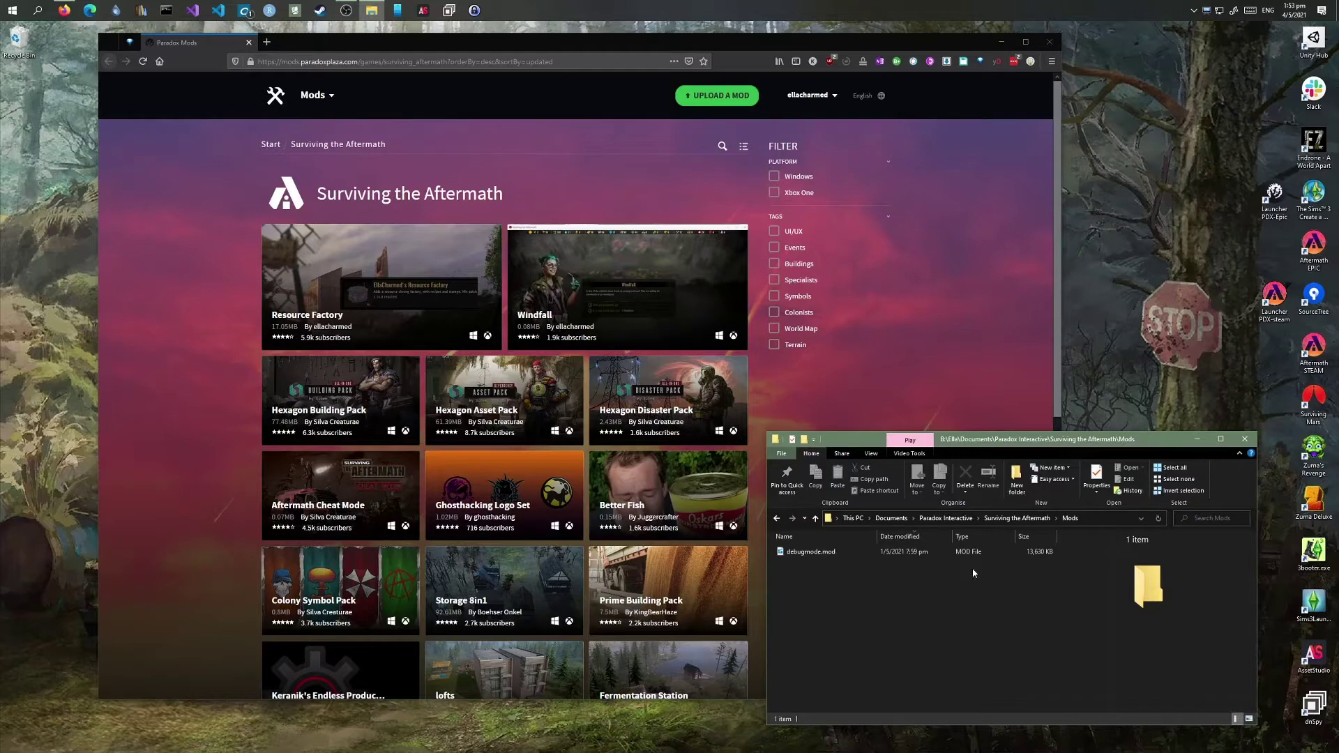
# Subscribe to the Resource Factory and Windfall mods on Paradox Mods.
pyautogui.click(319, 265)
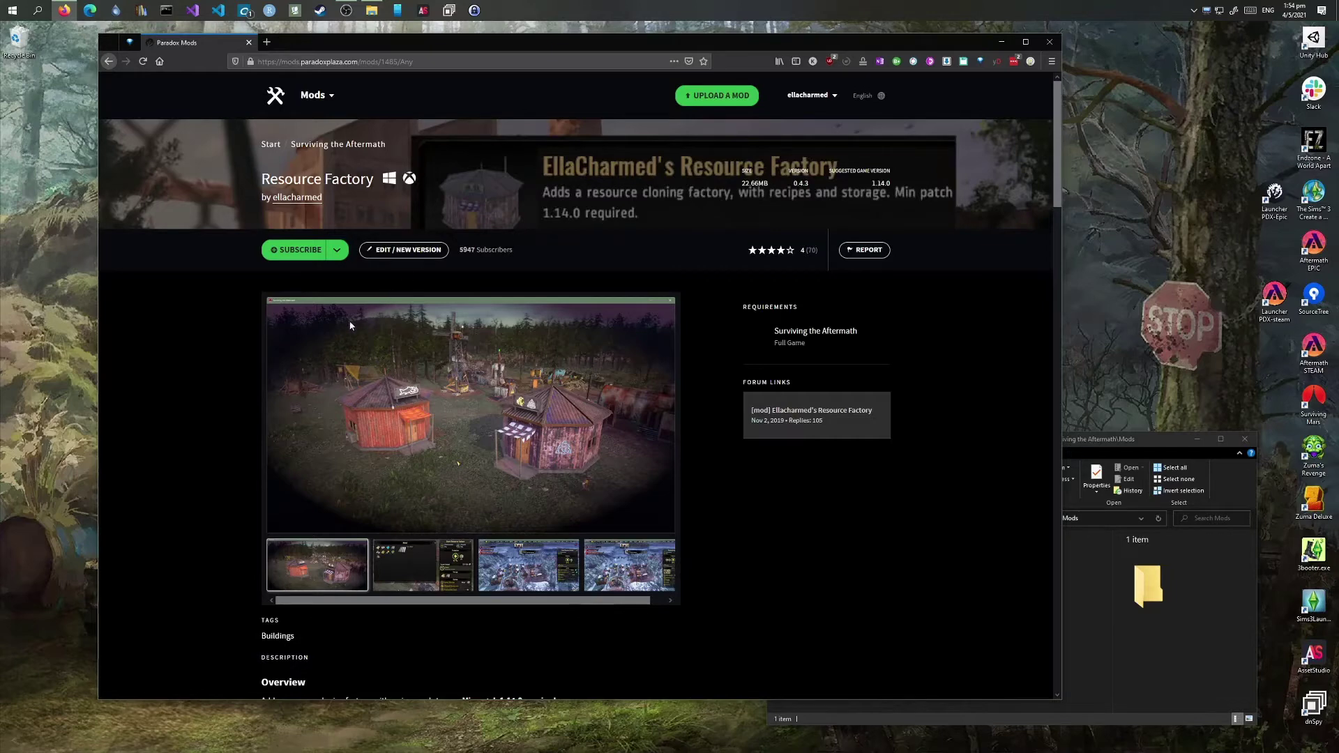
pyautogui.click(298, 253)
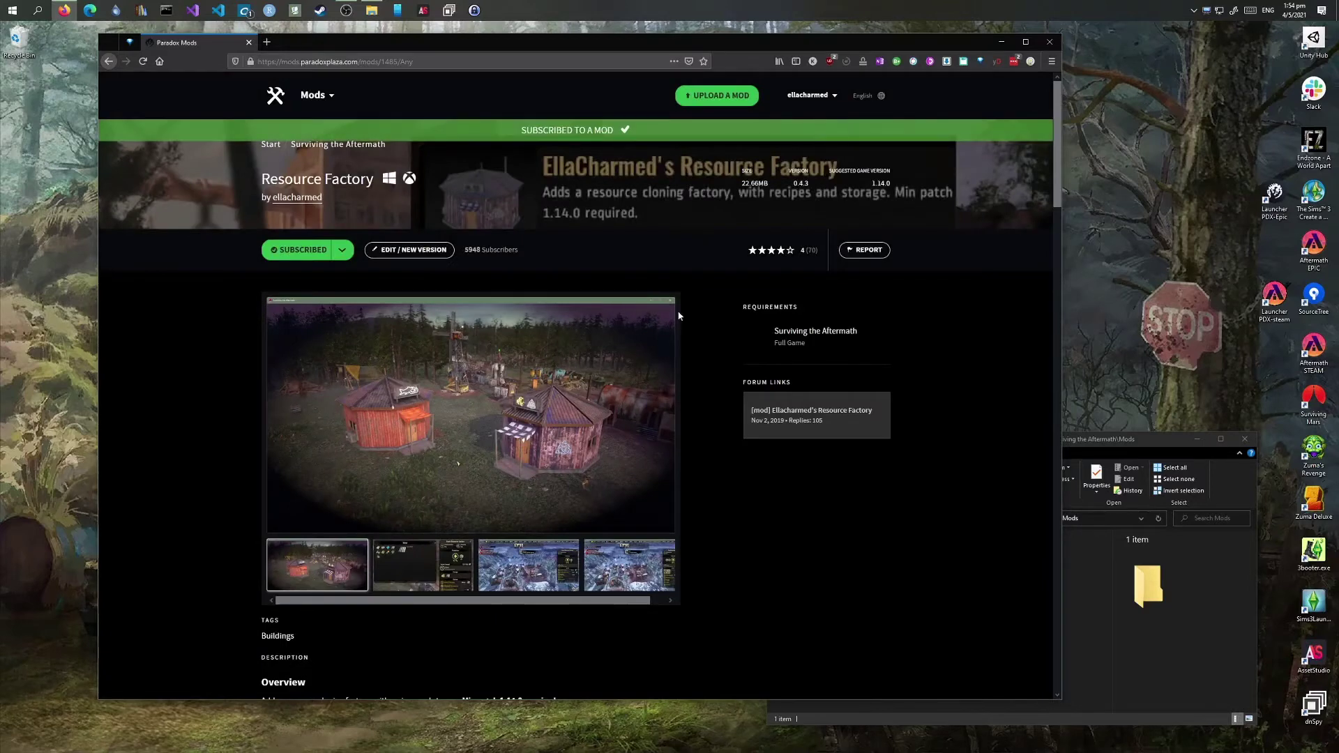
pyautogui.hotkey('alt', 'Left')
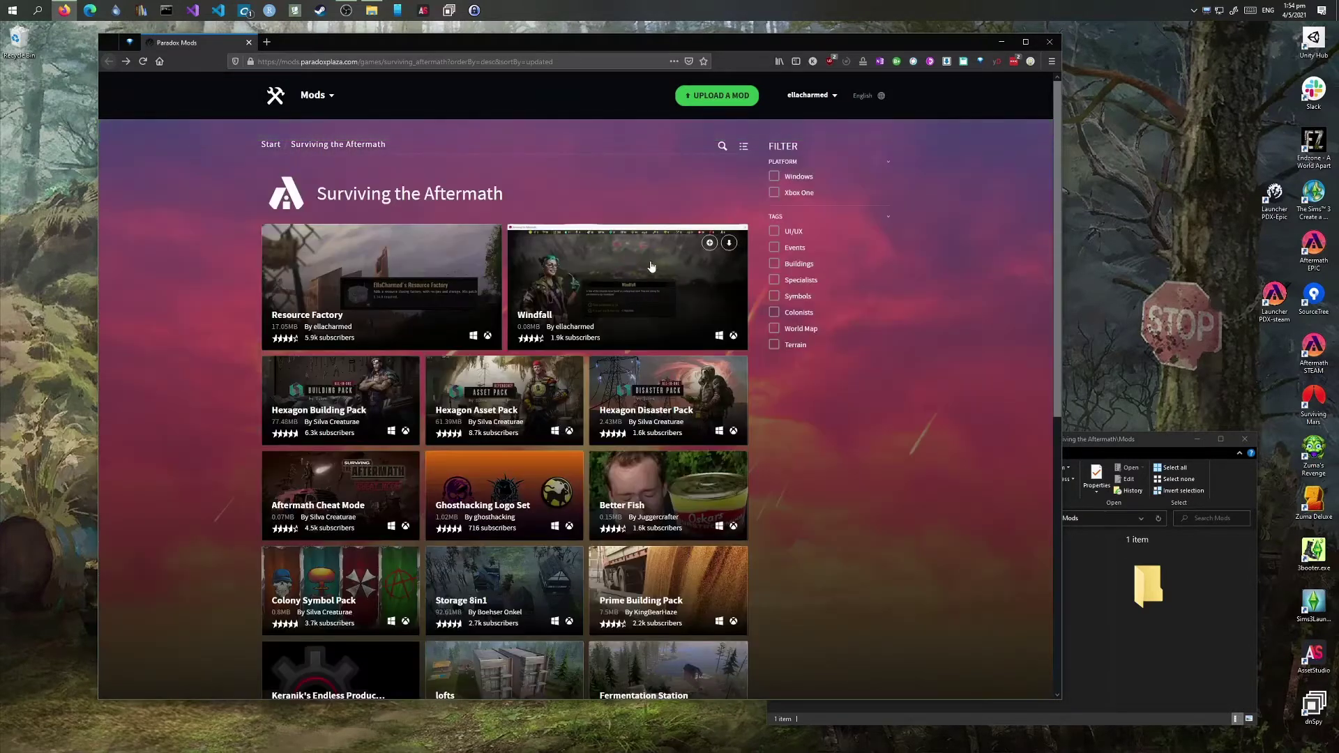
pyautogui.click(711, 243)
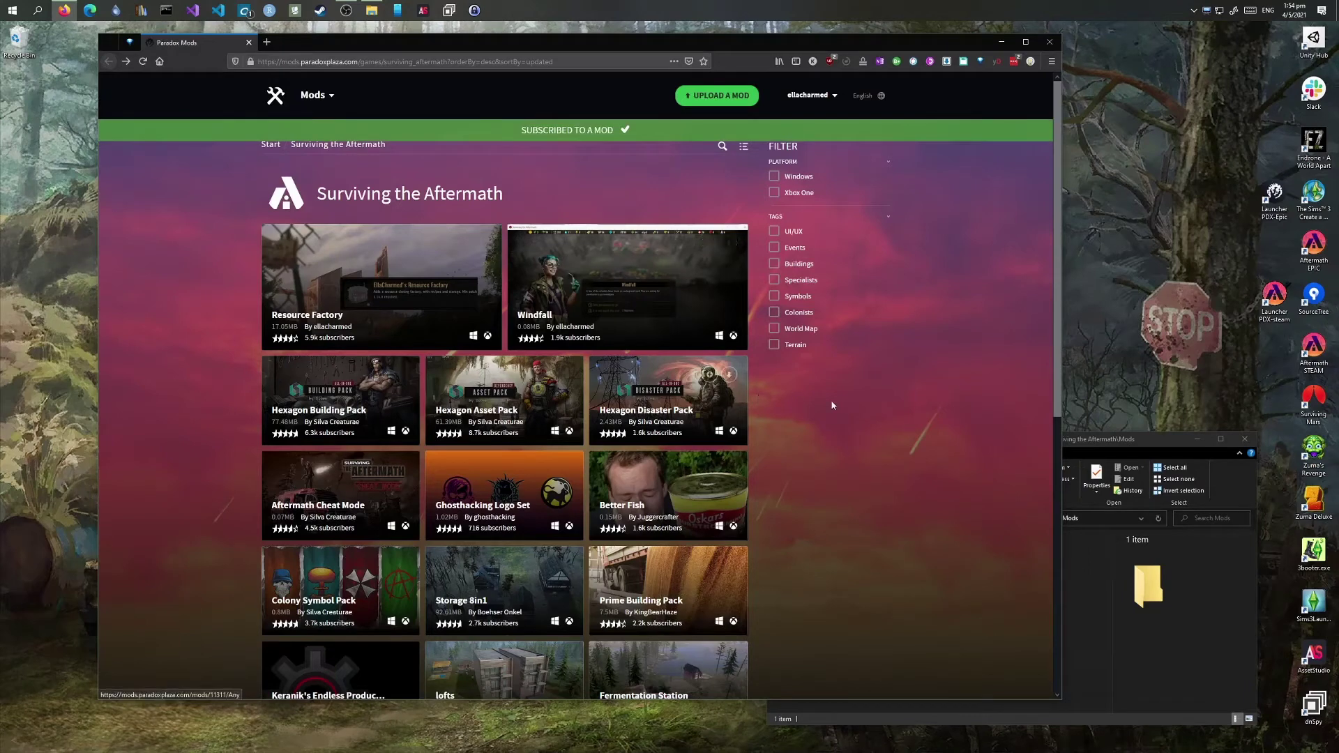
pyautogui.click(1094, 598)
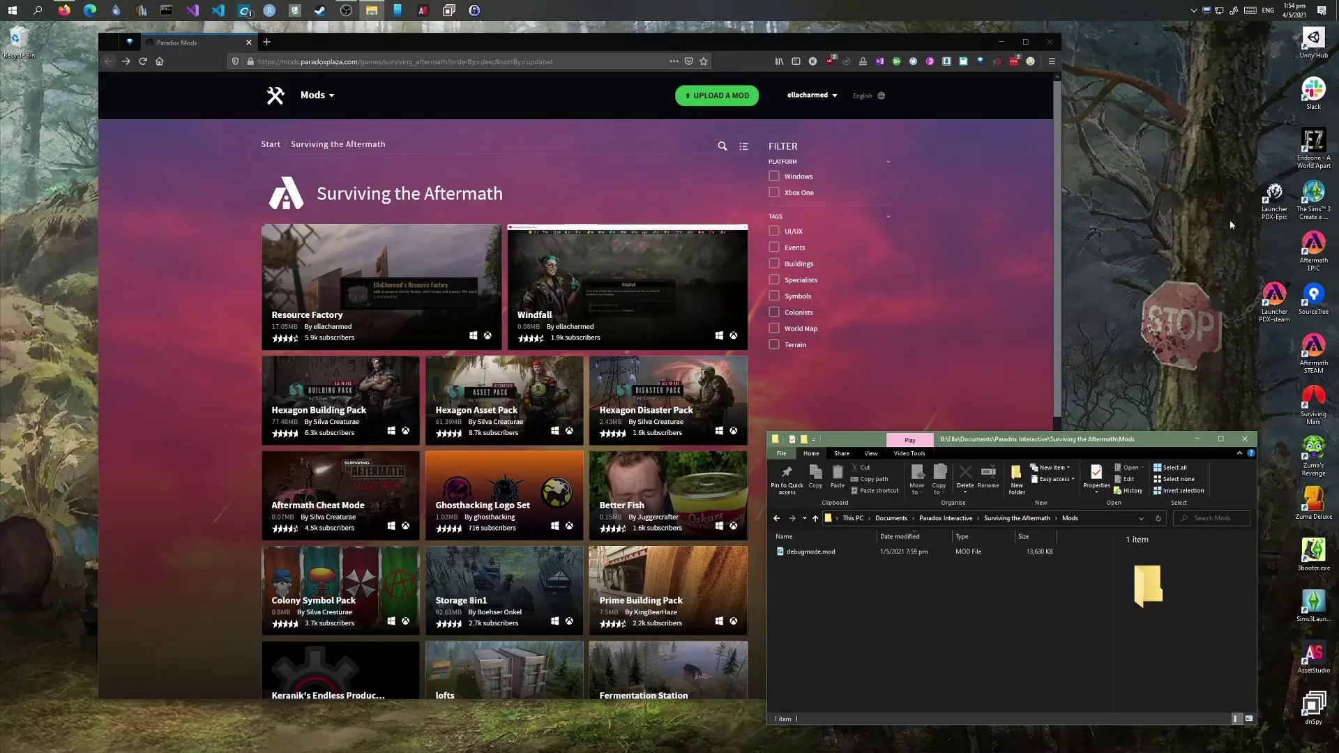
# Start the Paradox launcher, show all installed mods, and move its window up-left.
pyautogui.click(1277, 201)
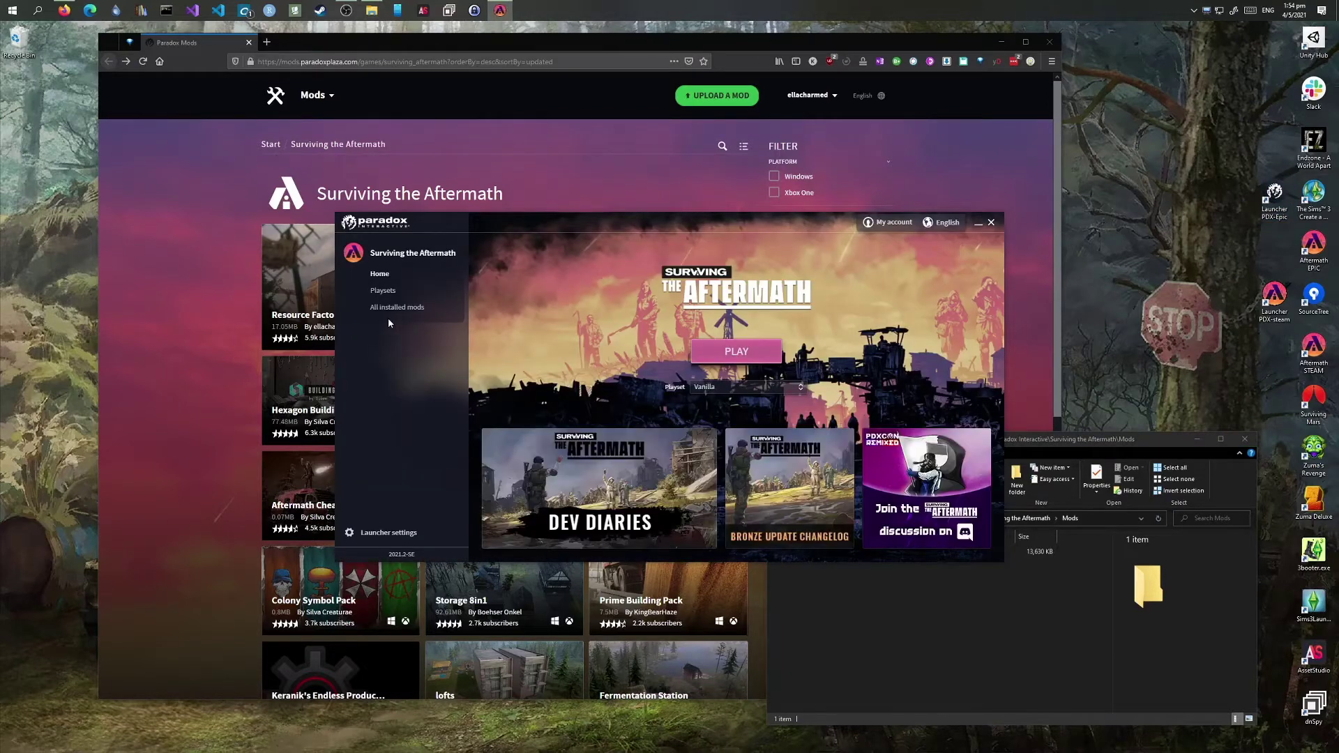
pyautogui.click(395, 308)
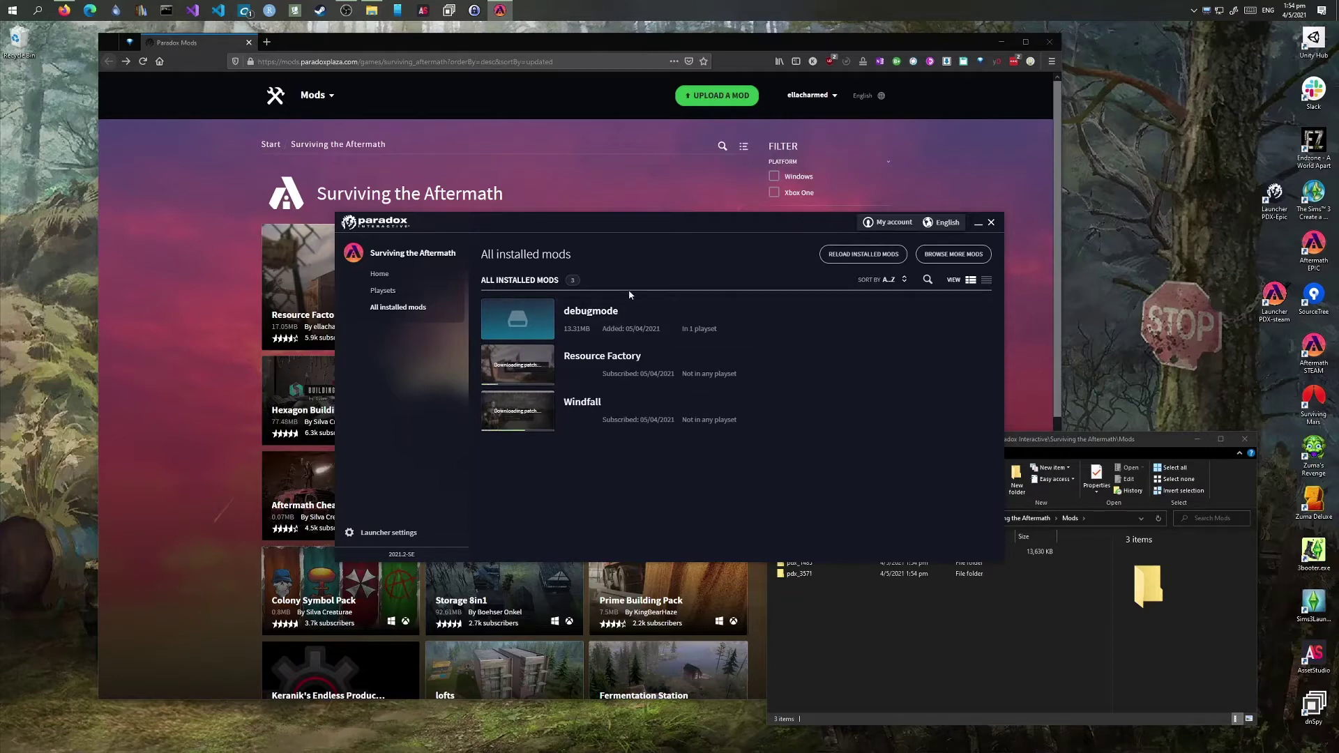
pyautogui.moveTo(769, 225); pyautogui.dragTo(663, 183)
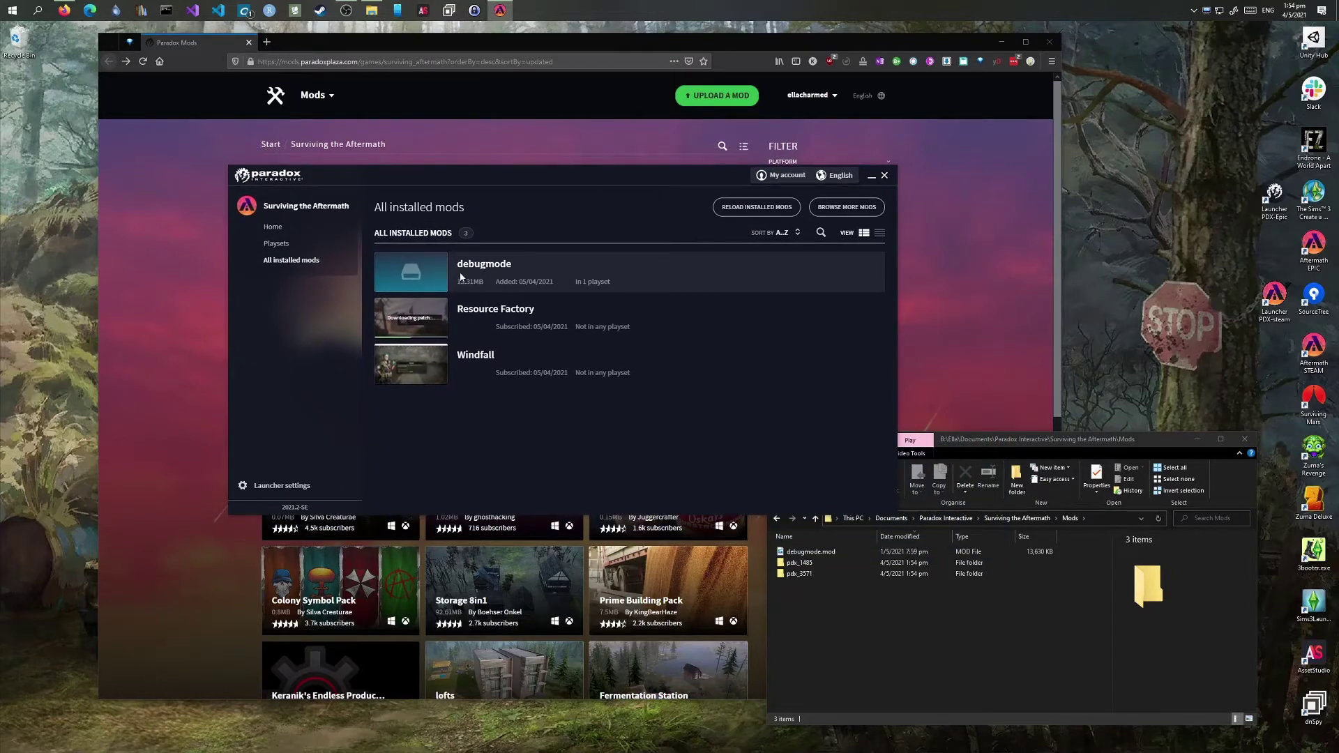
# Switch to the Initial playset and check the Resource Factory mod's options.
pyautogui.click(276, 244)
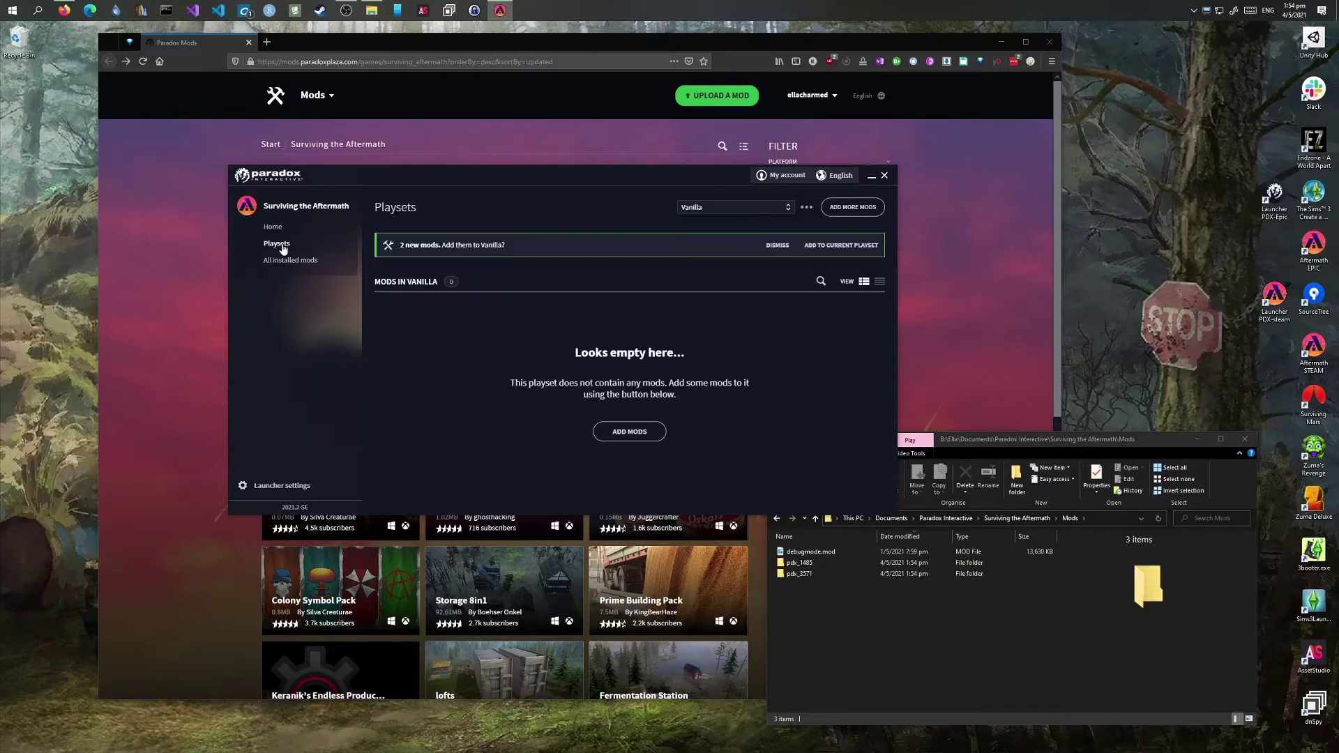
pyautogui.click(740, 208)
pyautogui.click(733, 238)
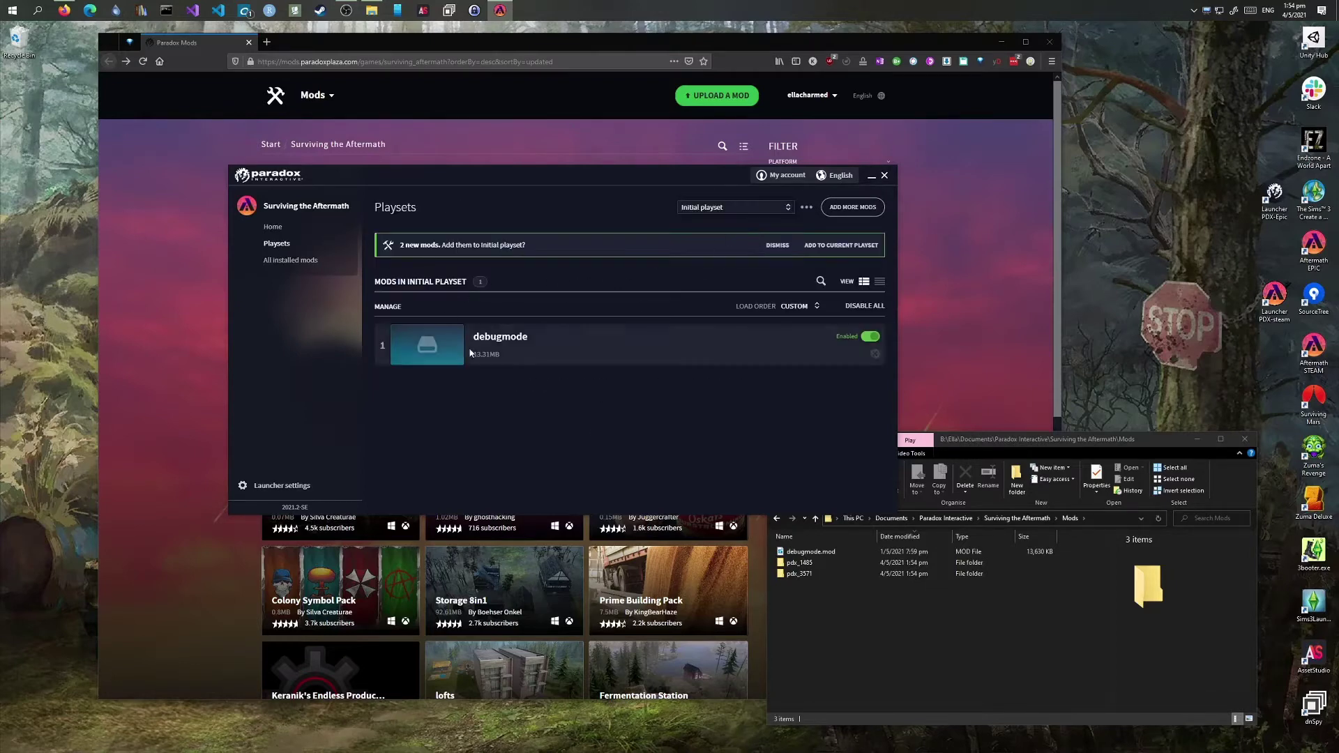
pyautogui.click(288, 261)
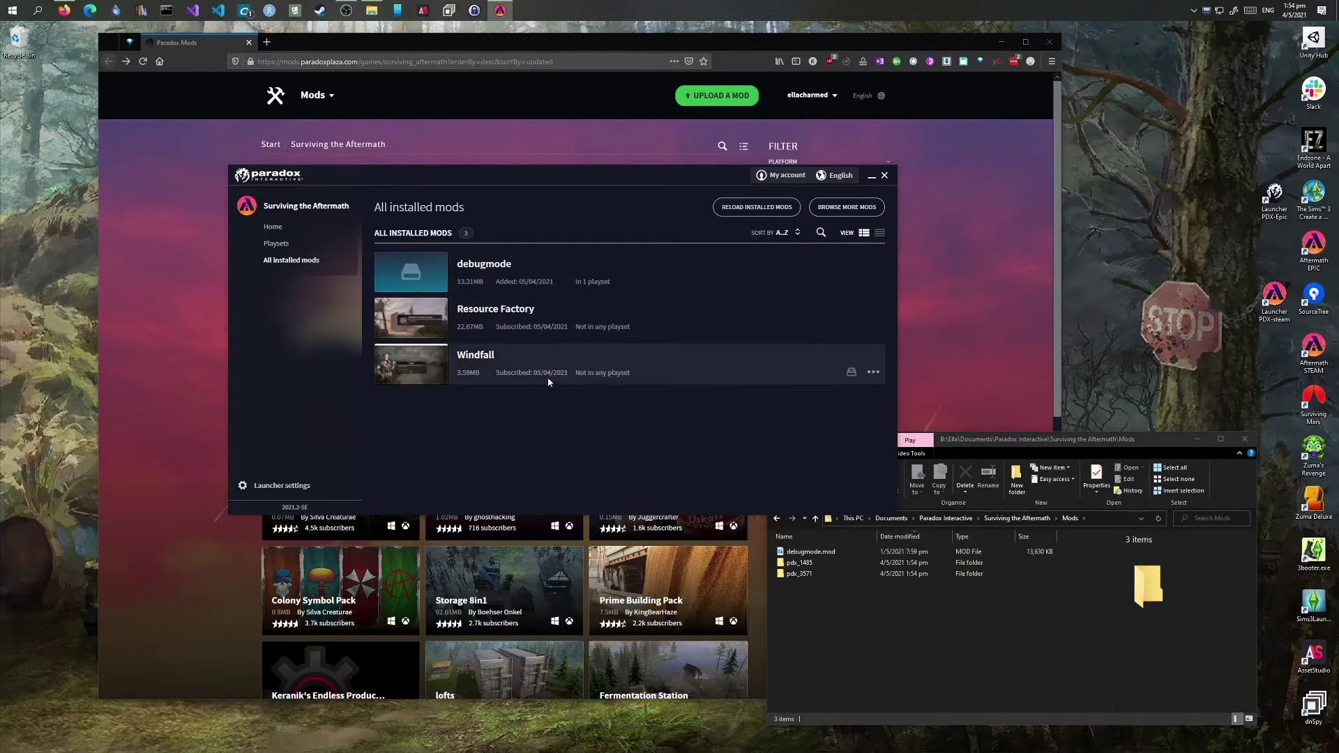
pyautogui.moveTo(606, 336)
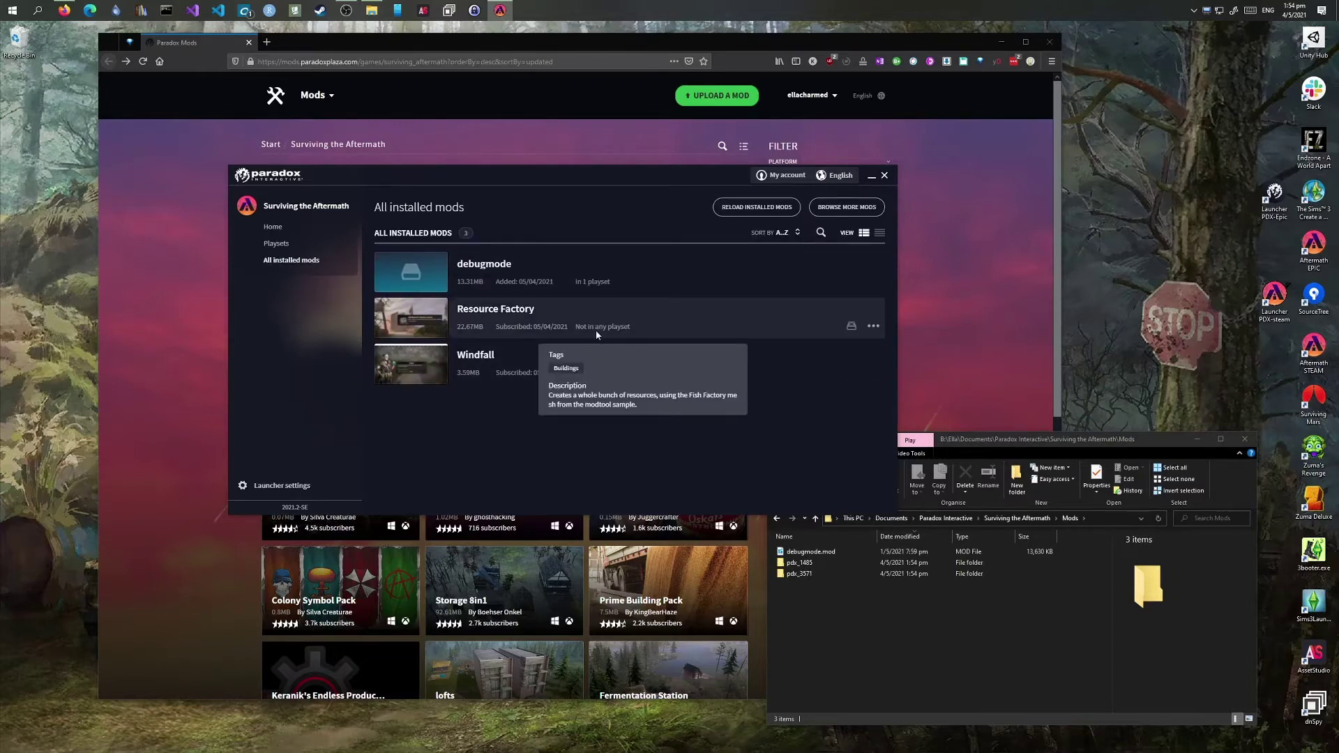
pyautogui.click(874, 326)
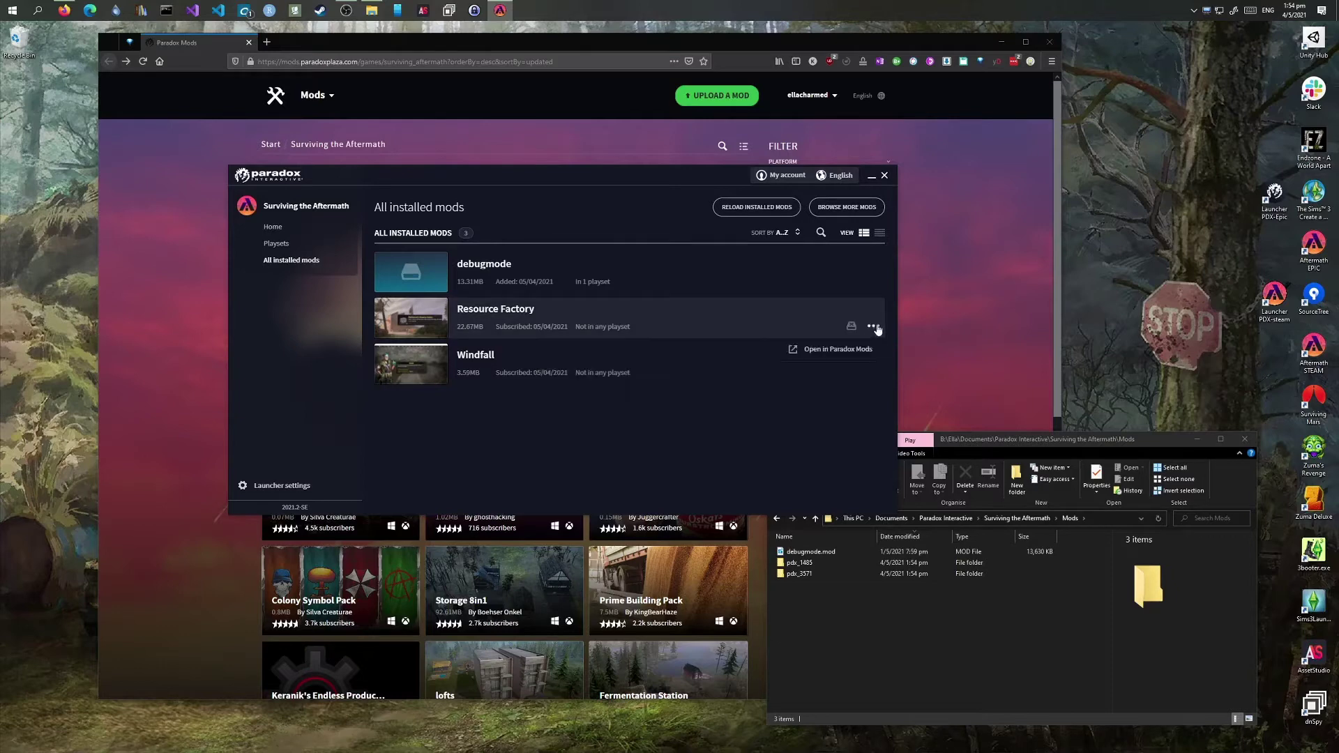
# Add Resource Factory and Windfall to the Initial playset from the new-mods banner.
pyautogui.click(277, 243)
pyautogui.click(715, 207)
pyautogui.click(715, 235)
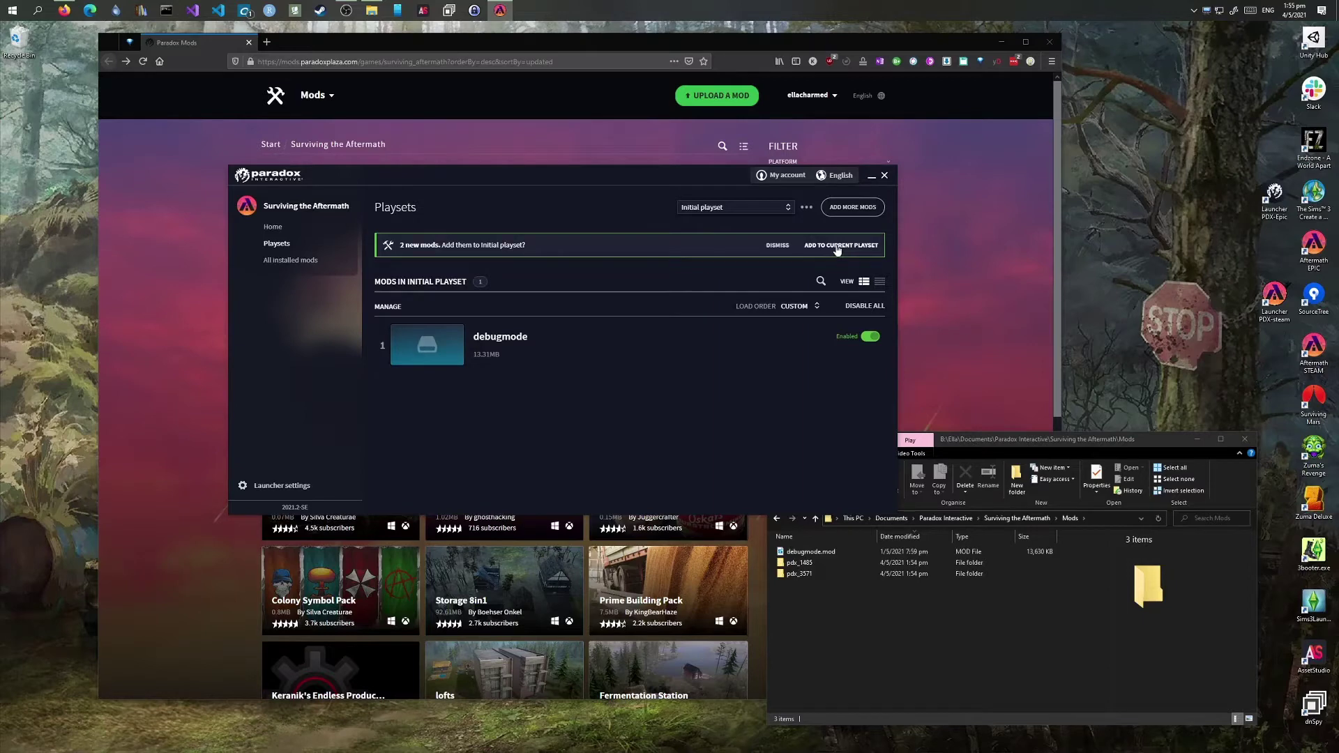
pyautogui.click(837, 247)
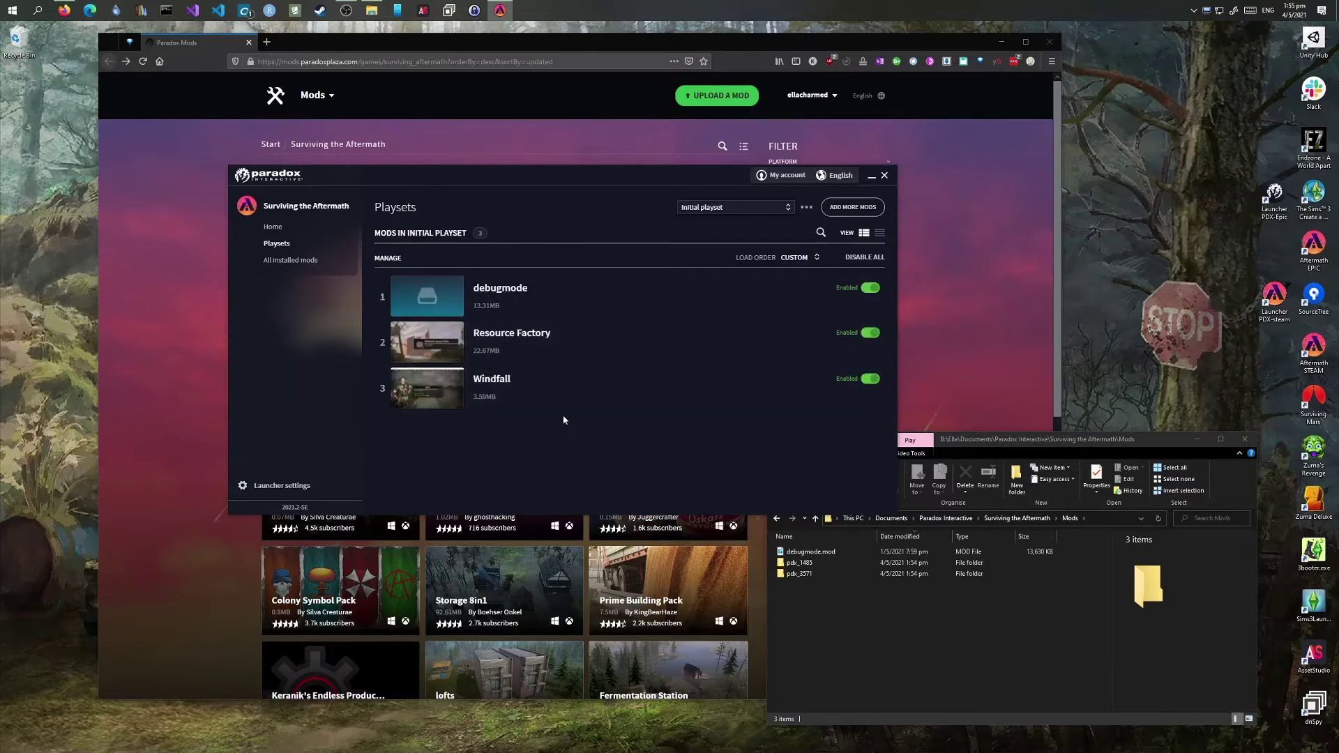
# Inspect pdx_1485's .cpatch folder and .mod file, then open the Resource Factory mod page.
pyautogui.click(873, 664)
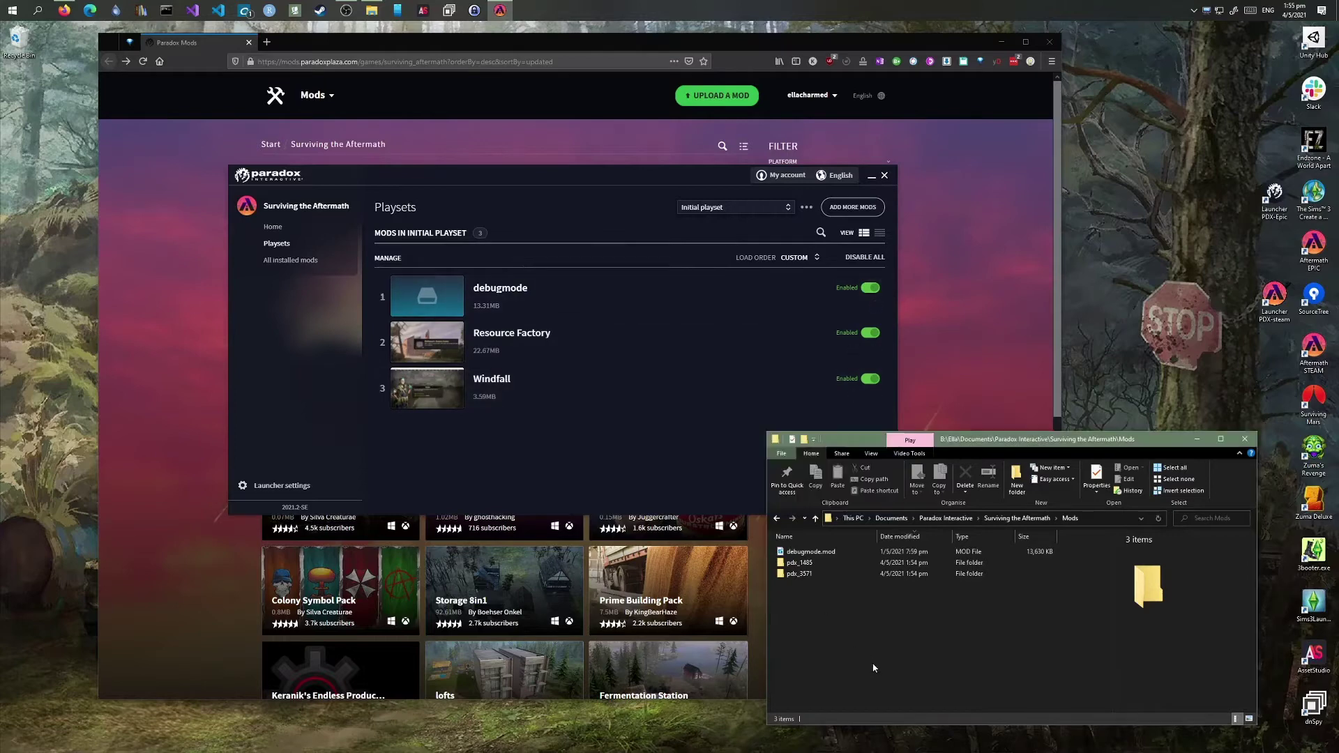
pyautogui.doubleClick(802, 562)
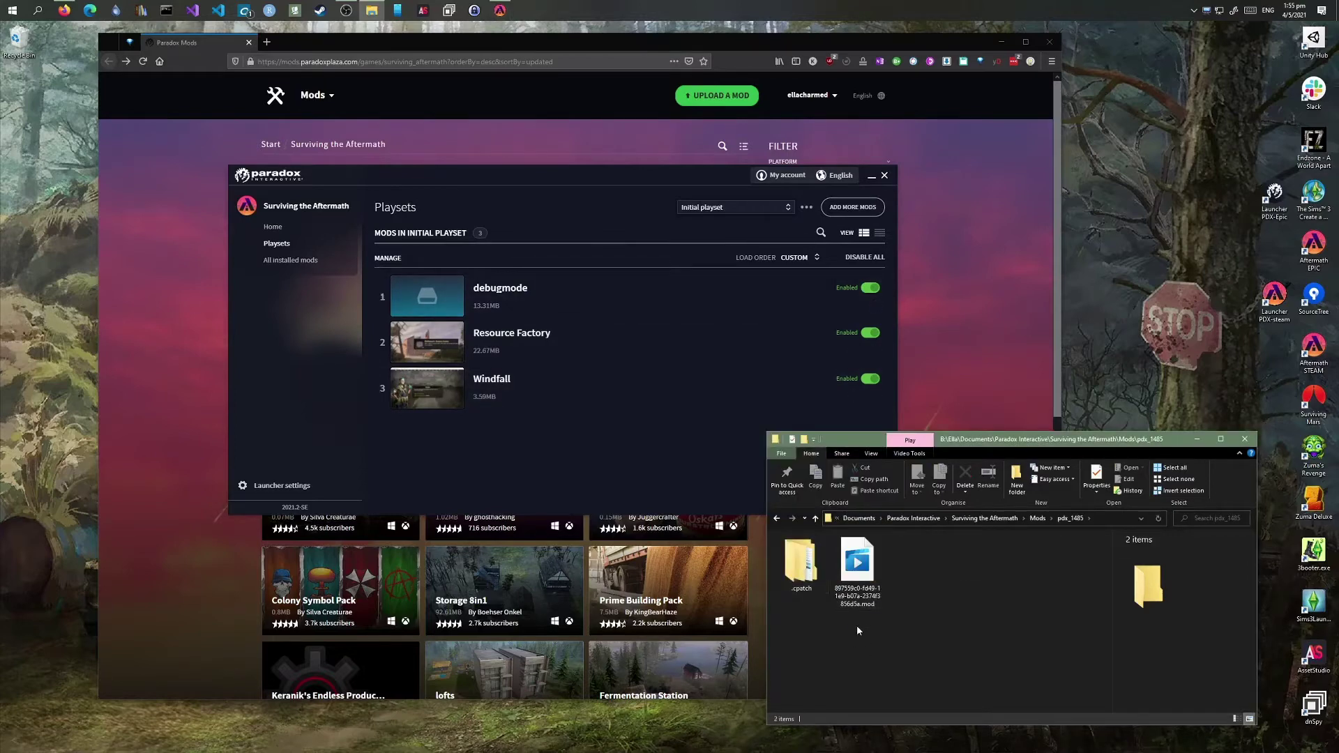
pyautogui.click(858, 573)
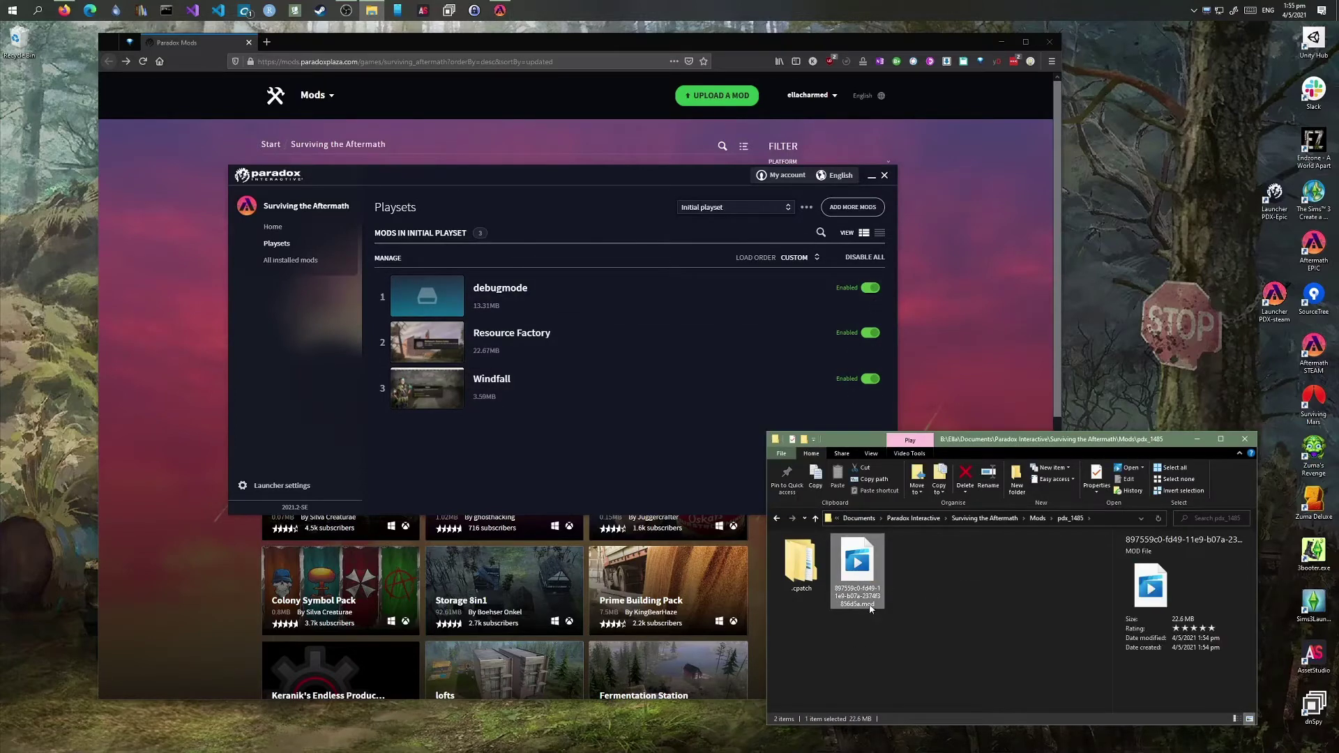
pyautogui.click(777, 521)
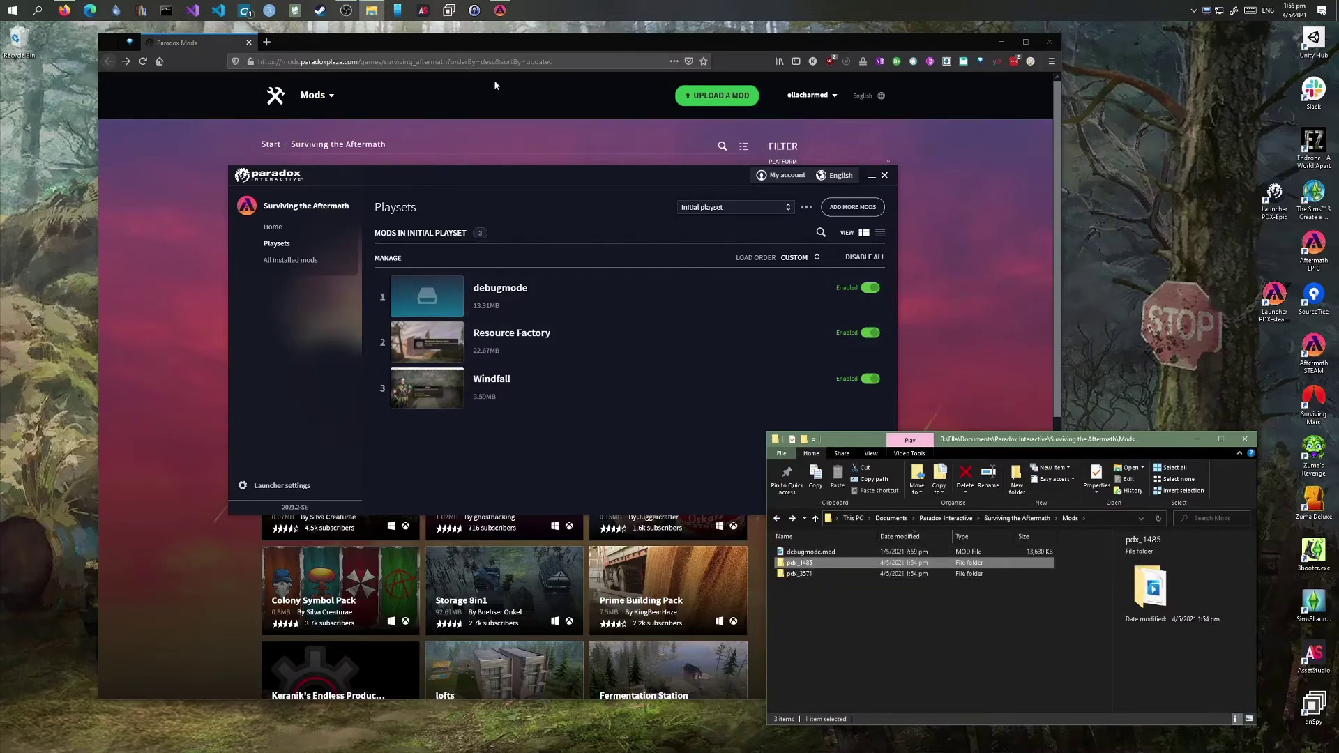
pyautogui.click(177, 249)
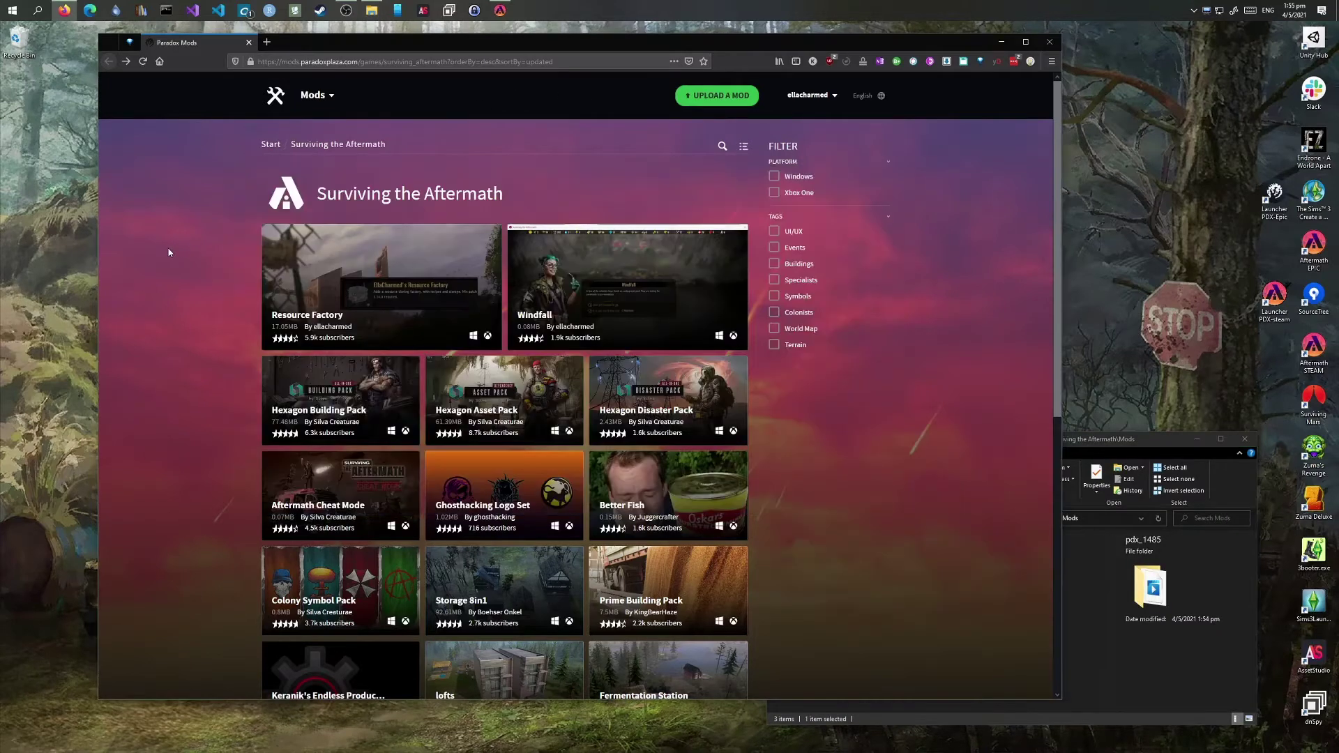
pyautogui.click(401, 259)
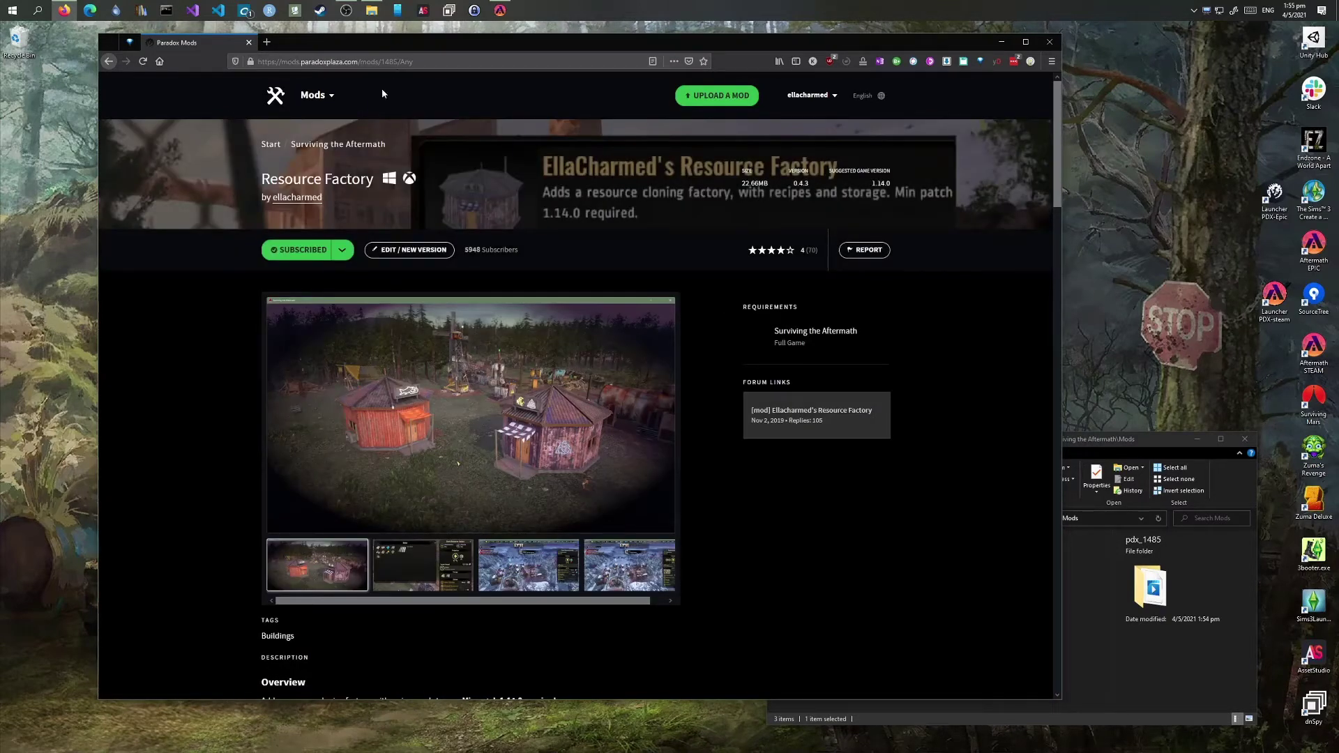
# Launch Surviving the Aftermath from the launcher Home page with the Initial playset selected.
pyautogui.click(1002, 42)
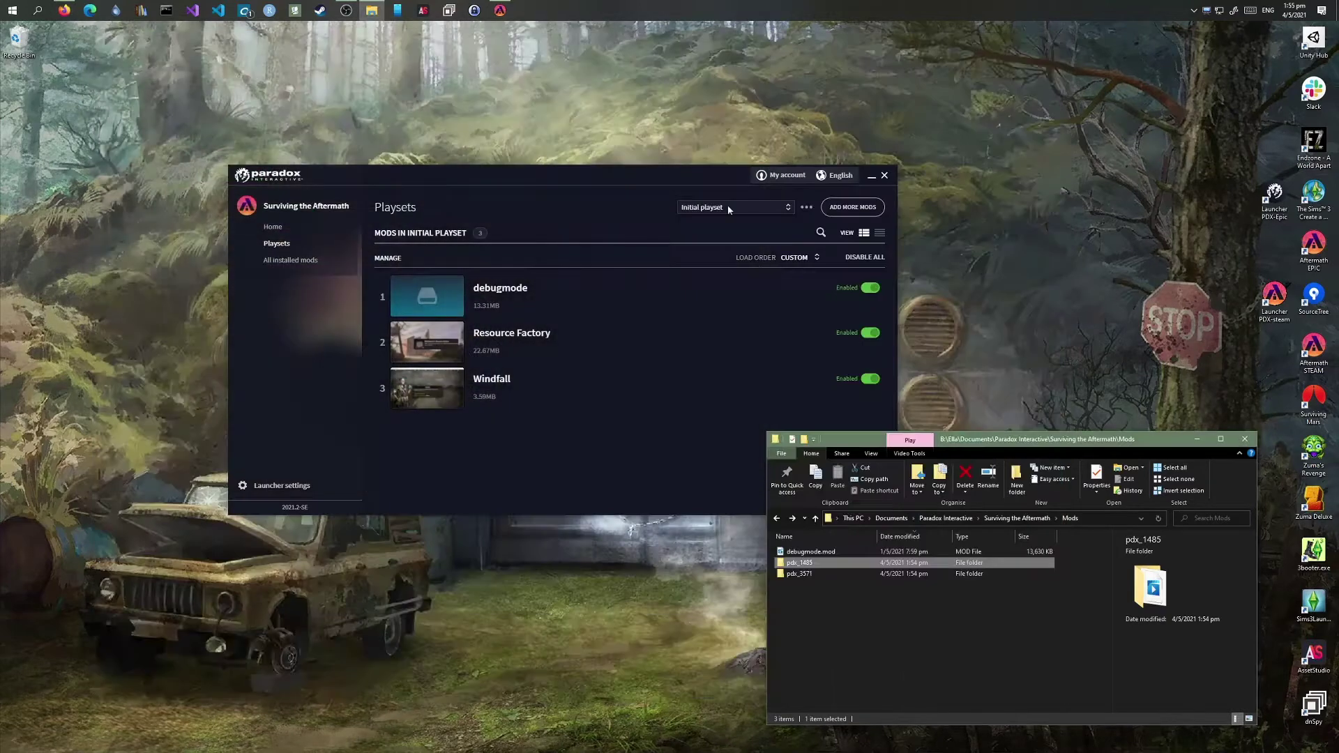
pyautogui.click(278, 228)
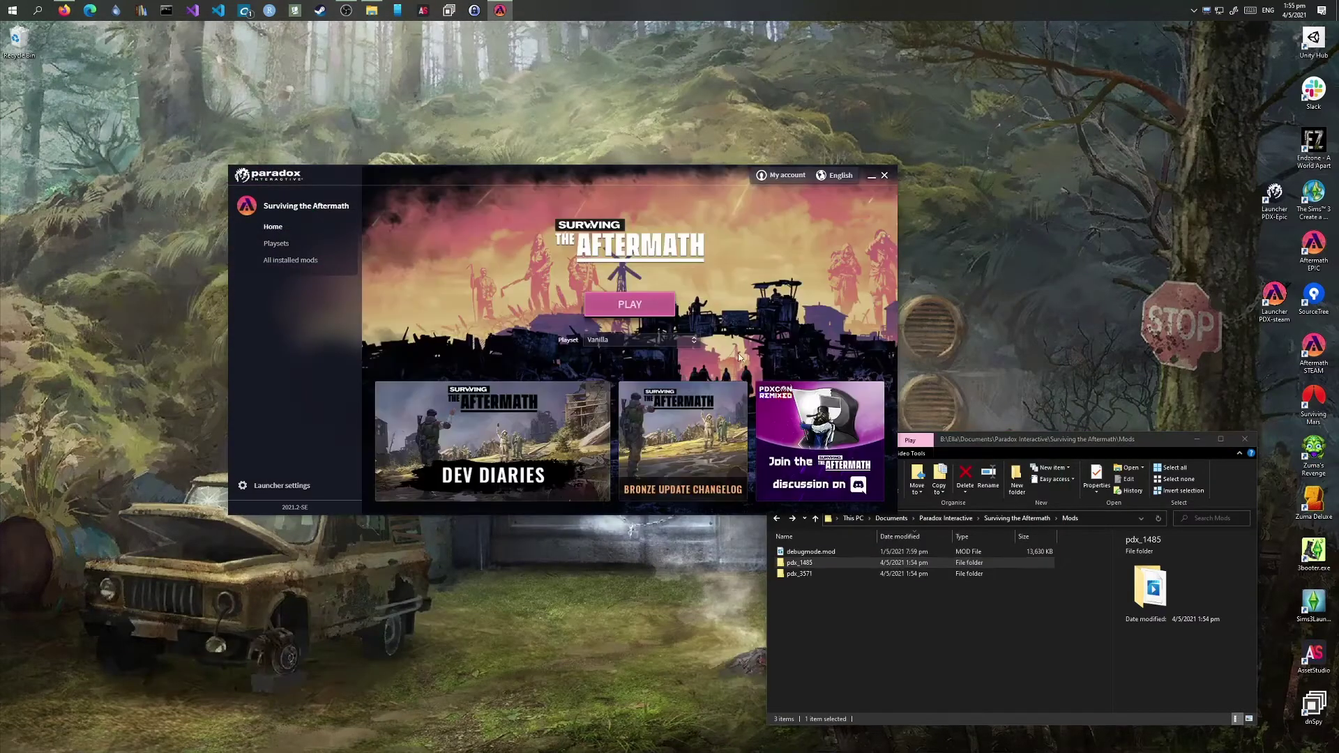
pyautogui.click(671, 341)
pyautogui.click(651, 353)
pyautogui.click(276, 243)
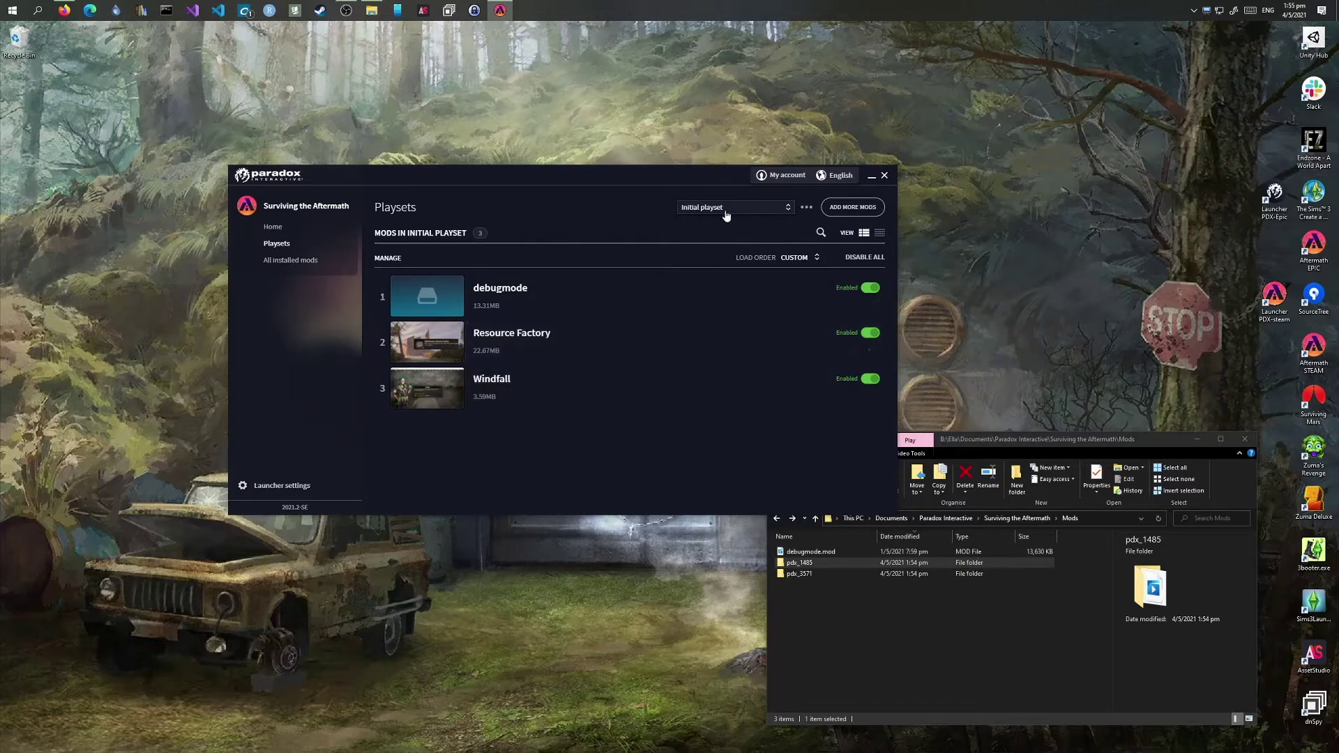
pyautogui.click(273, 227)
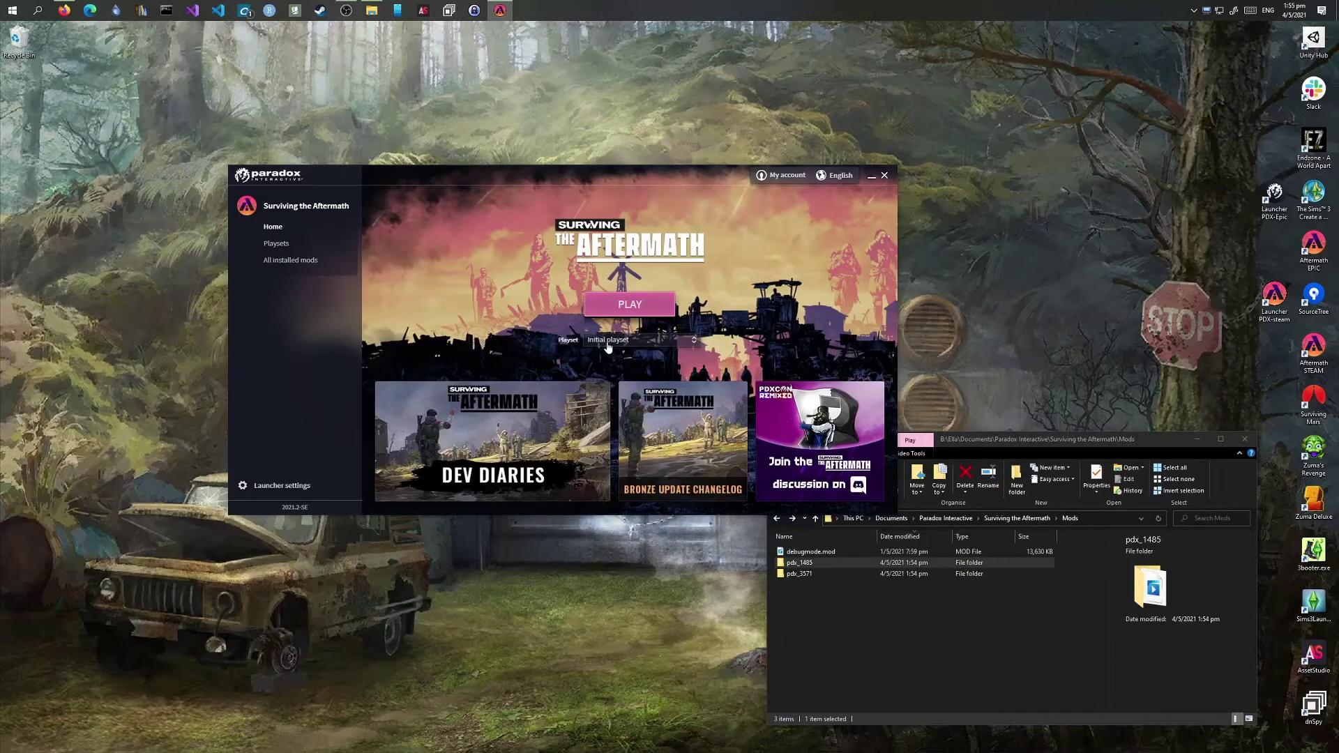
pyautogui.click(635, 305)
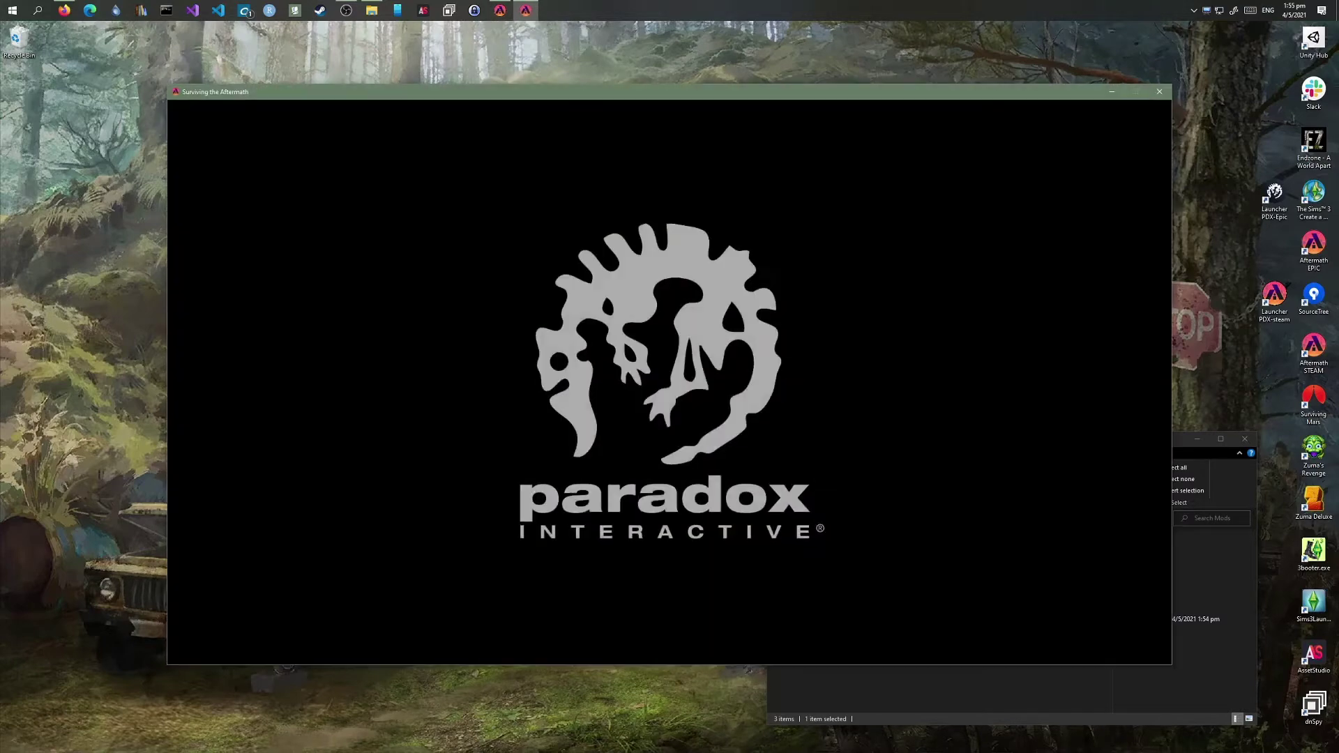
# Bring the game window forward and let it load to the 1.14.0.8855 main menu.
pyautogui.click(956, 693)
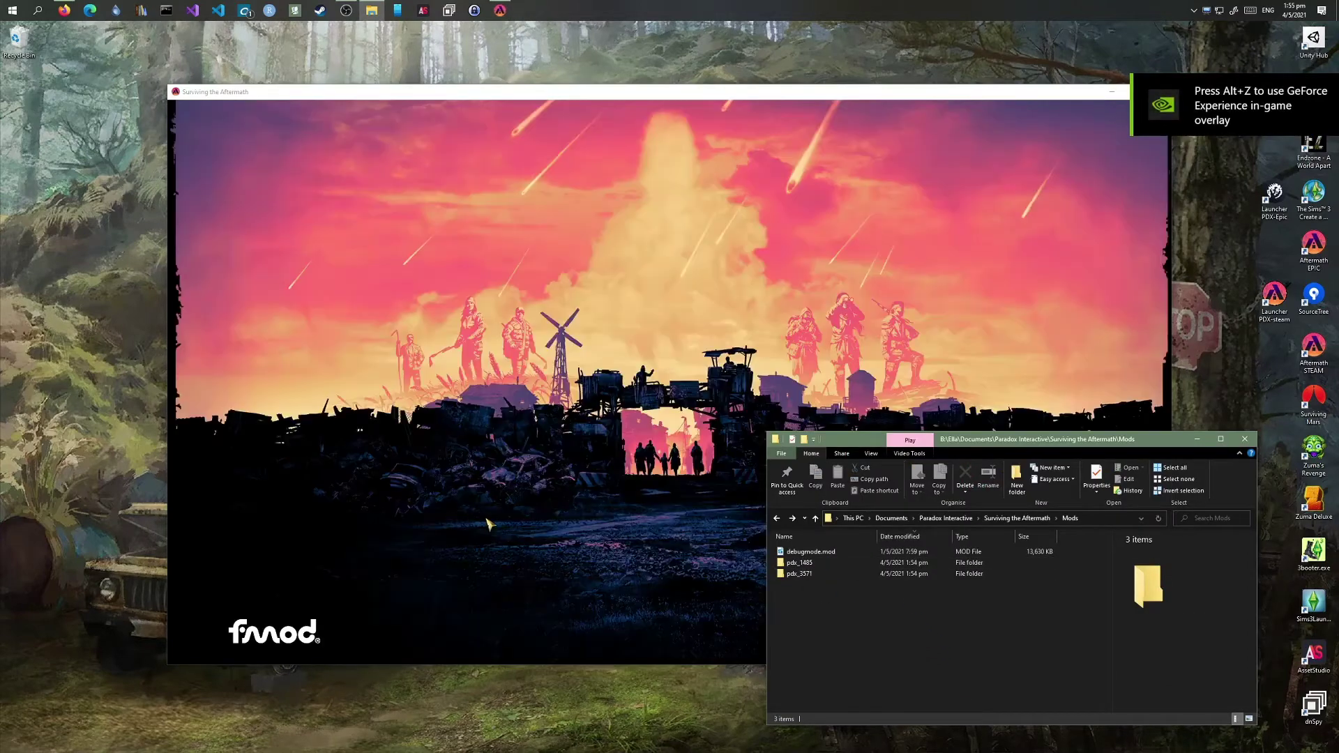
pyautogui.click(487, 519)
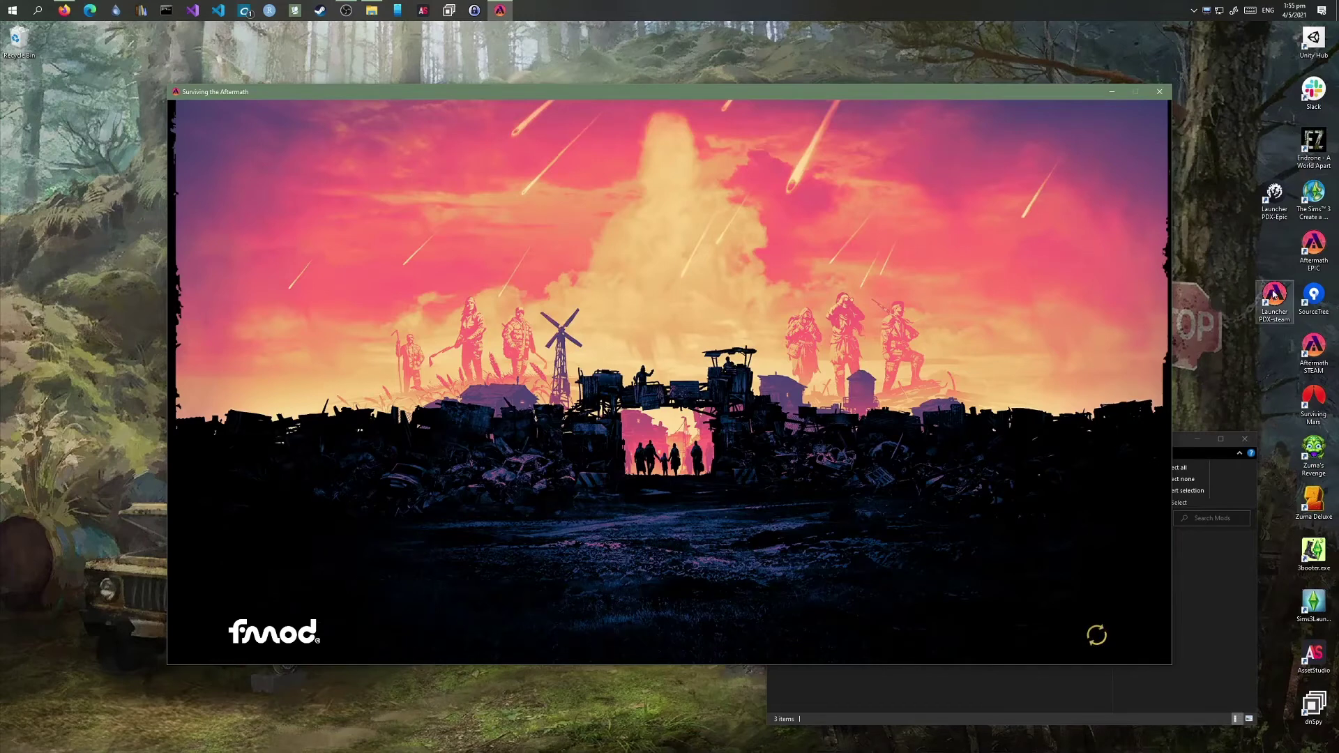
pyautogui.moveTo(1273, 306); pyautogui.dragTo(1275, 353)
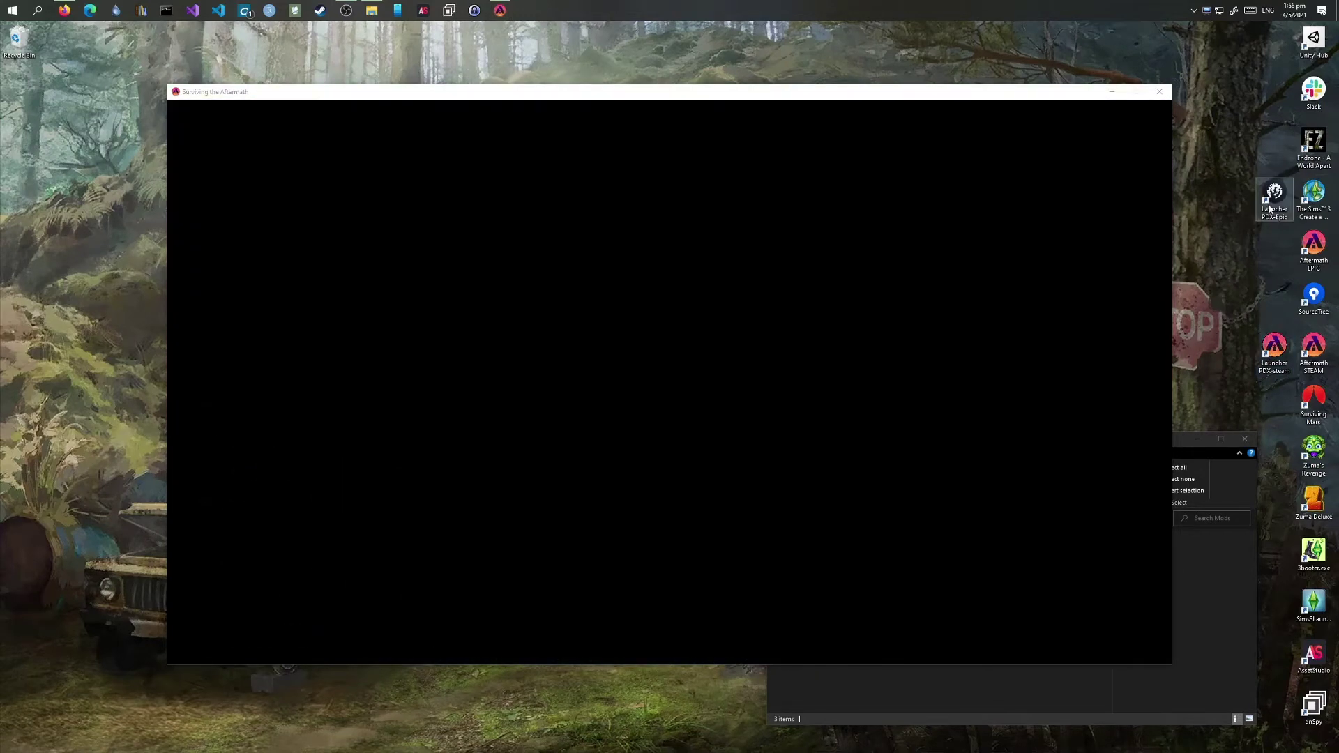
pyautogui.moveTo(1273, 210); pyautogui.dragTo(1274, 261)
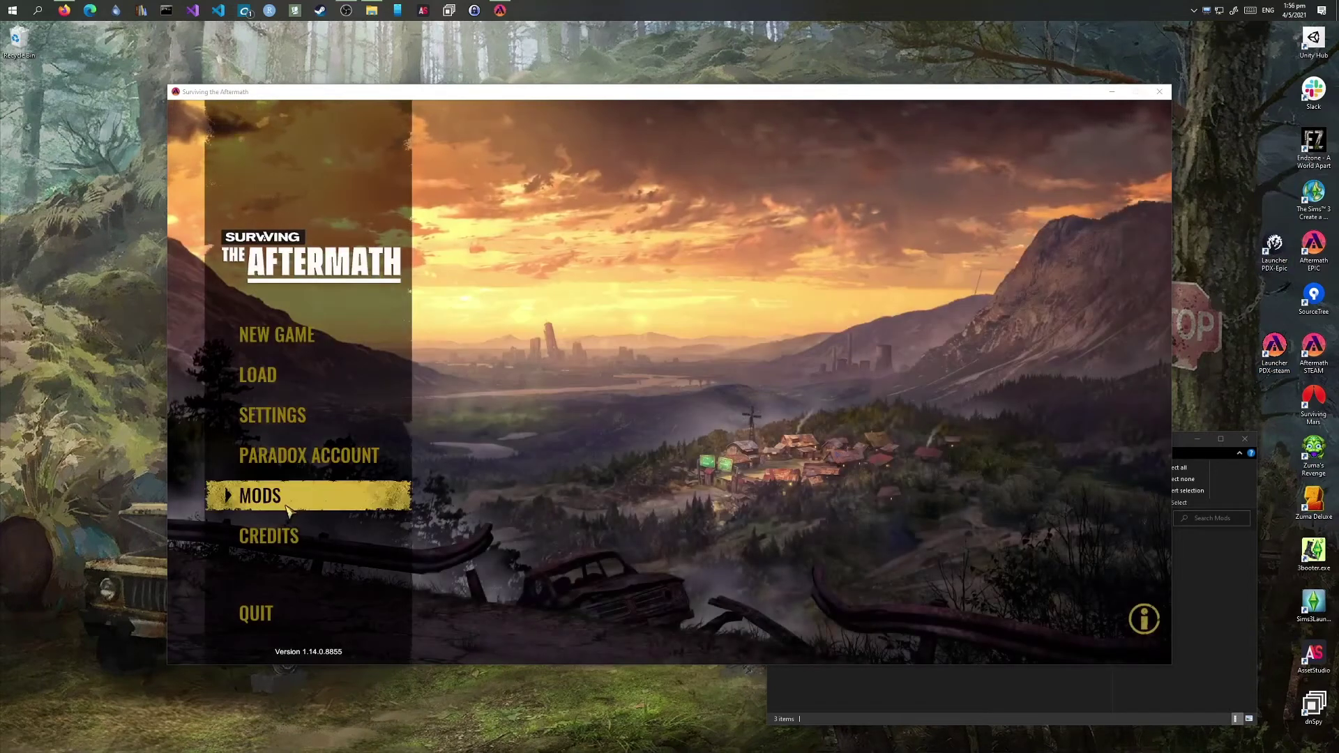
pyautogui.click(287, 508)
pyautogui.click(287, 512)
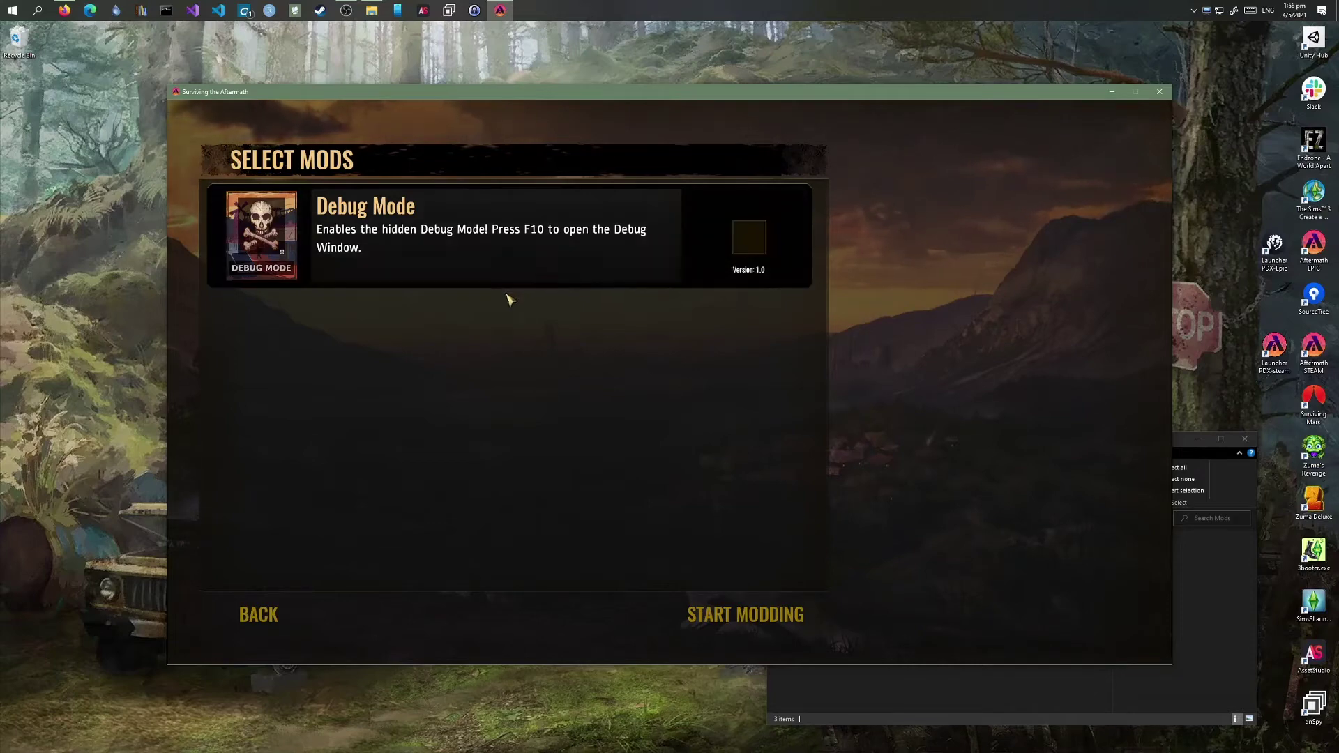
pyautogui.click(269, 612)
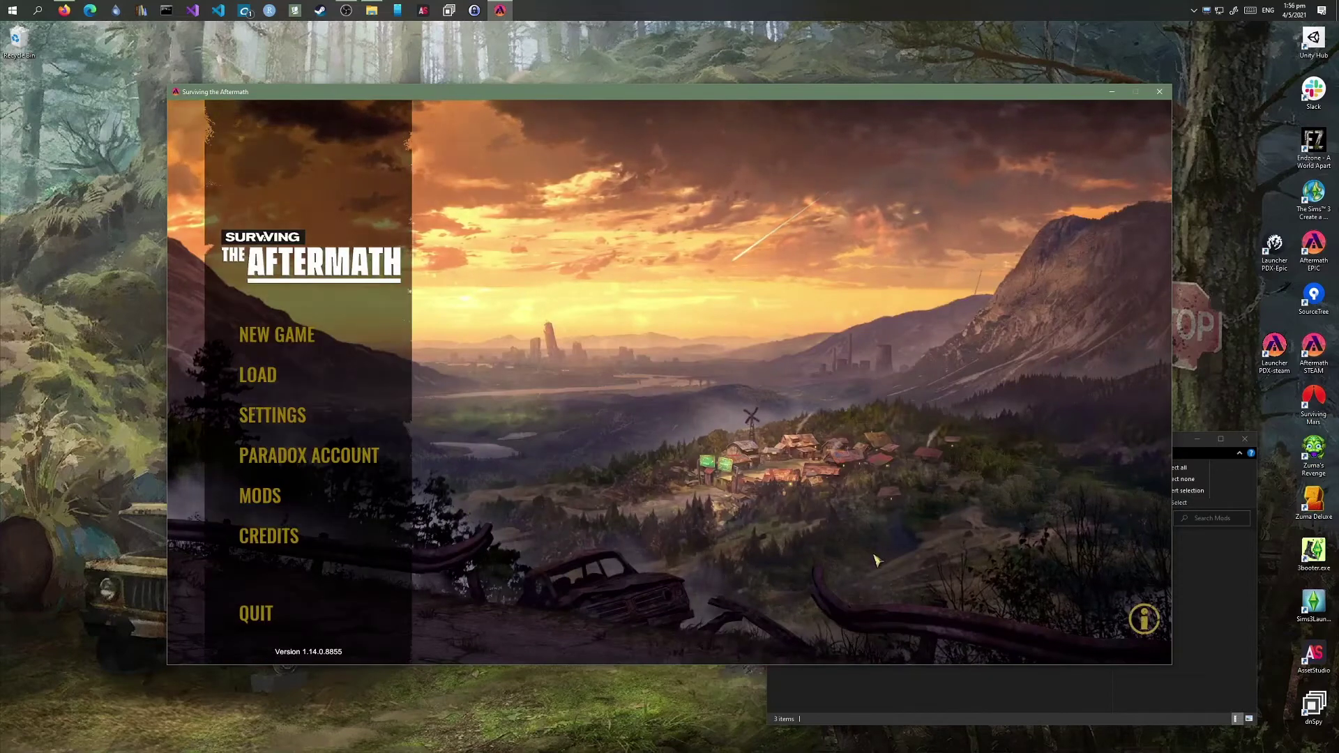
pyautogui.click(914, 689)
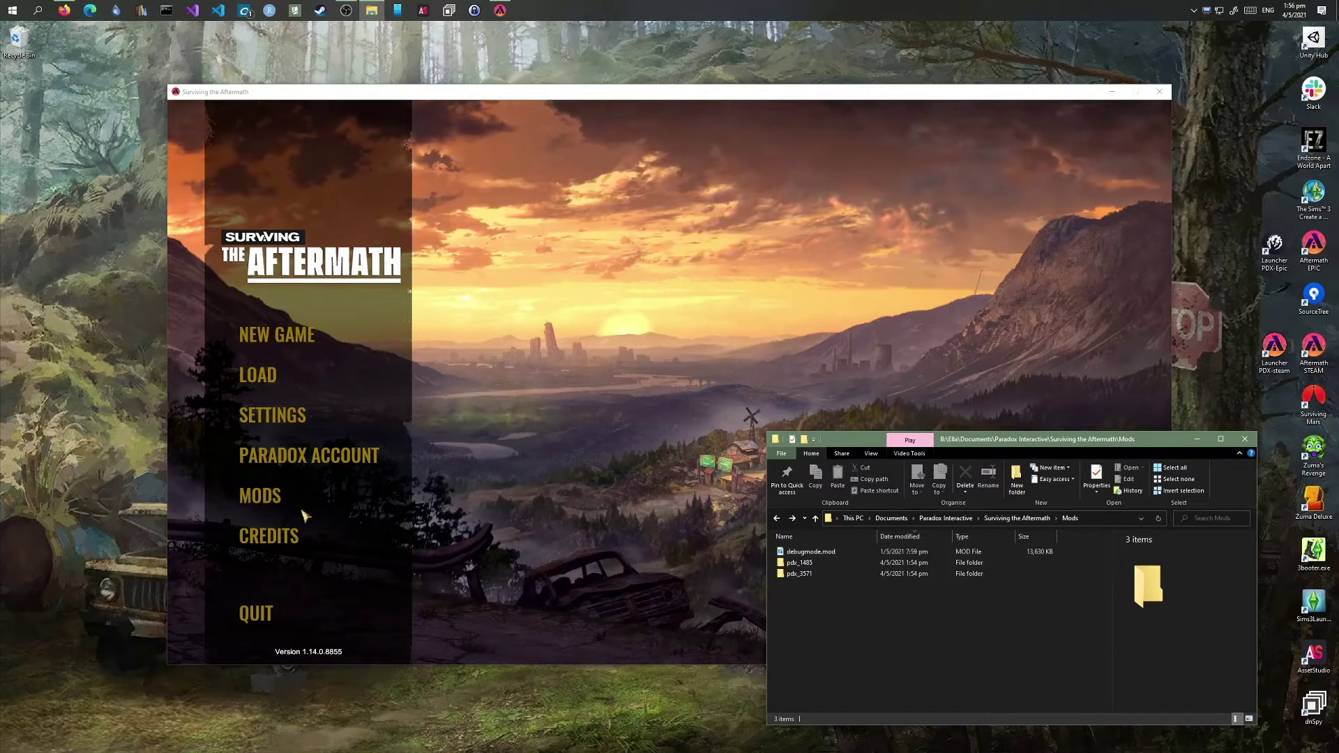
pyautogui.click(324, 457)
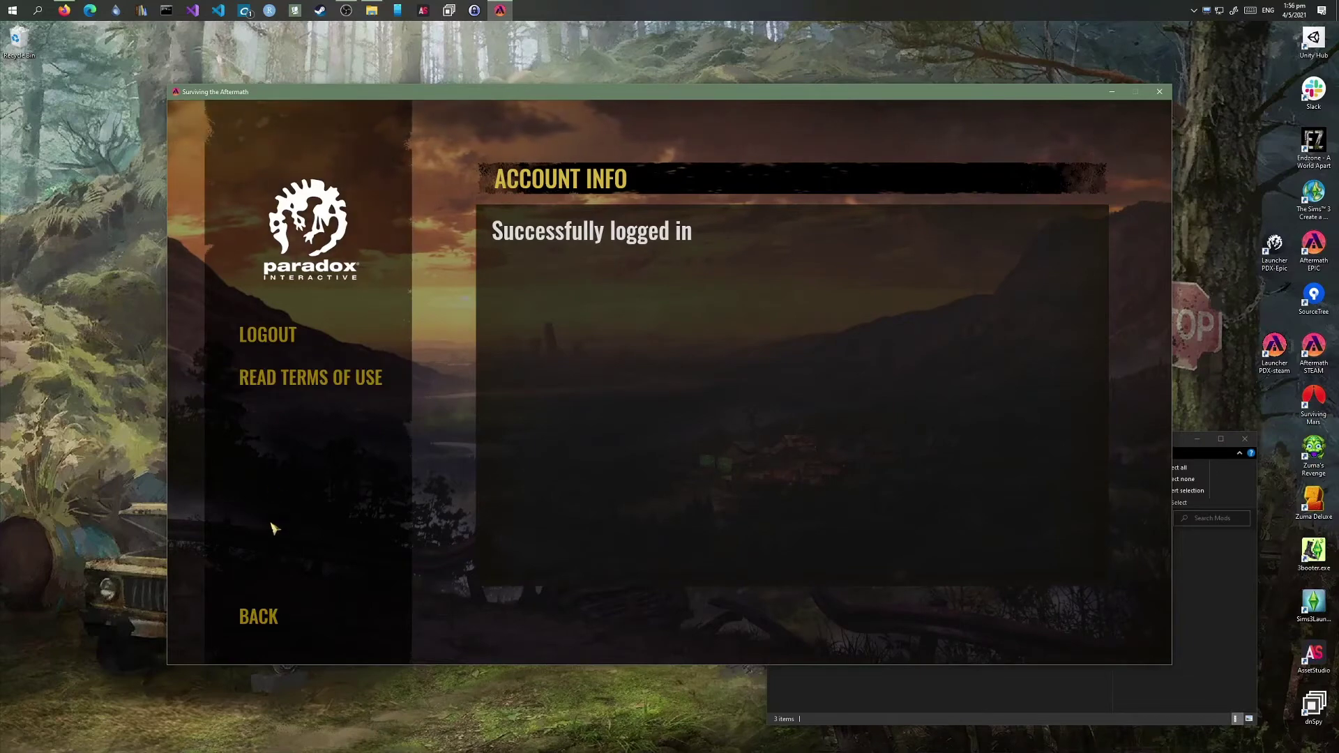
pyautogui.click(272, 619)
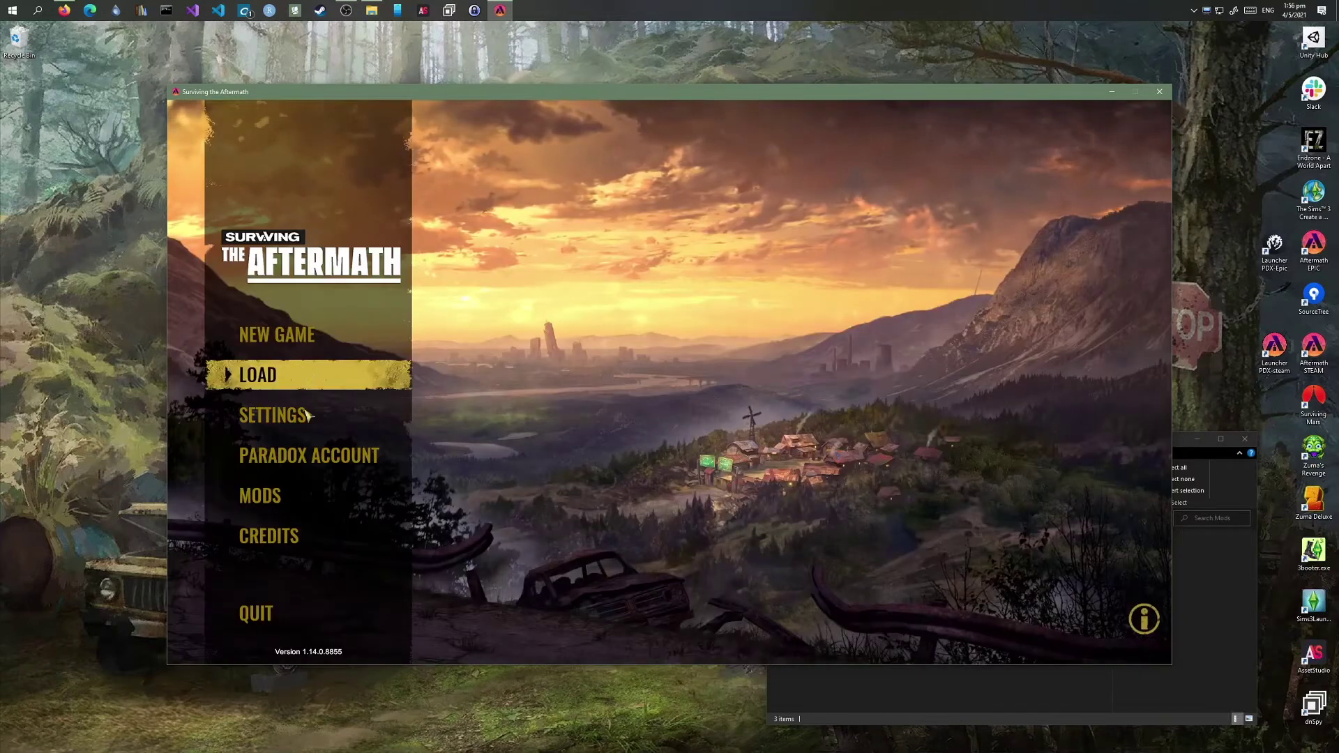
pyautogui.click(312, 506)
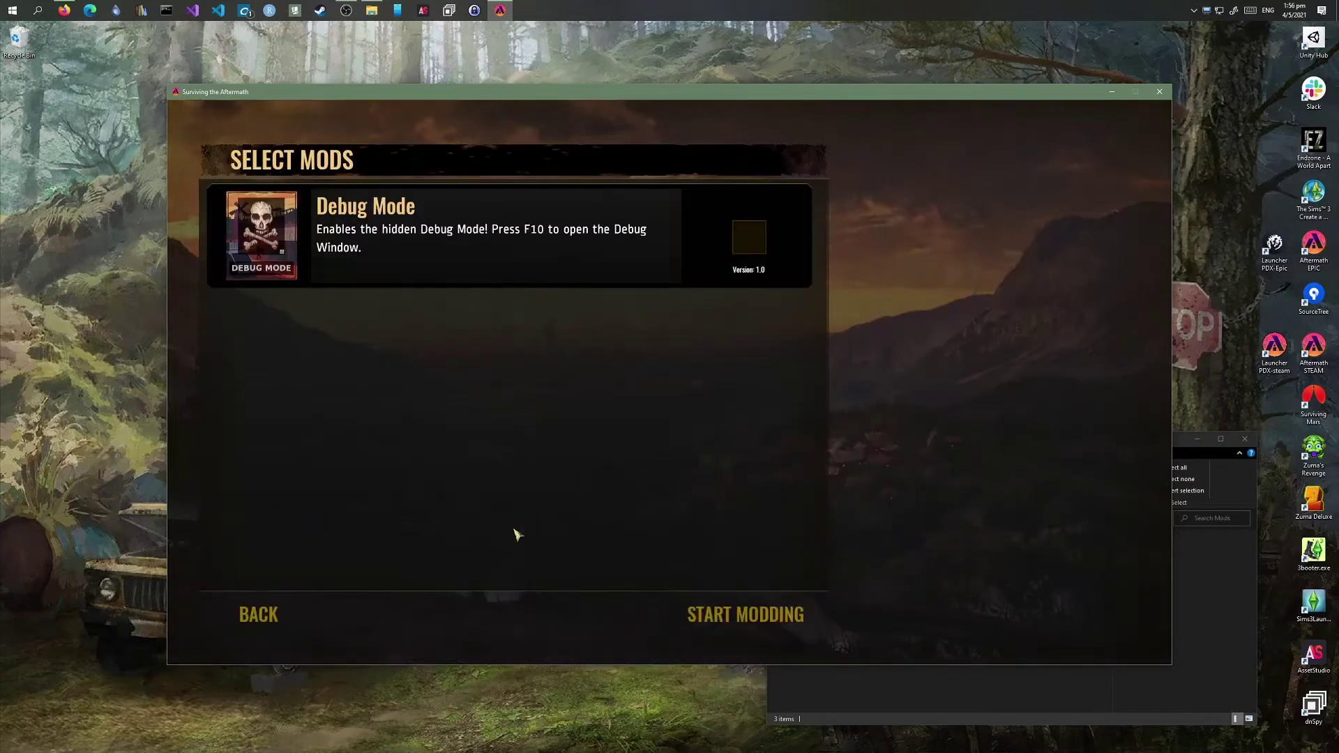
pyautogui.click(244, 627)
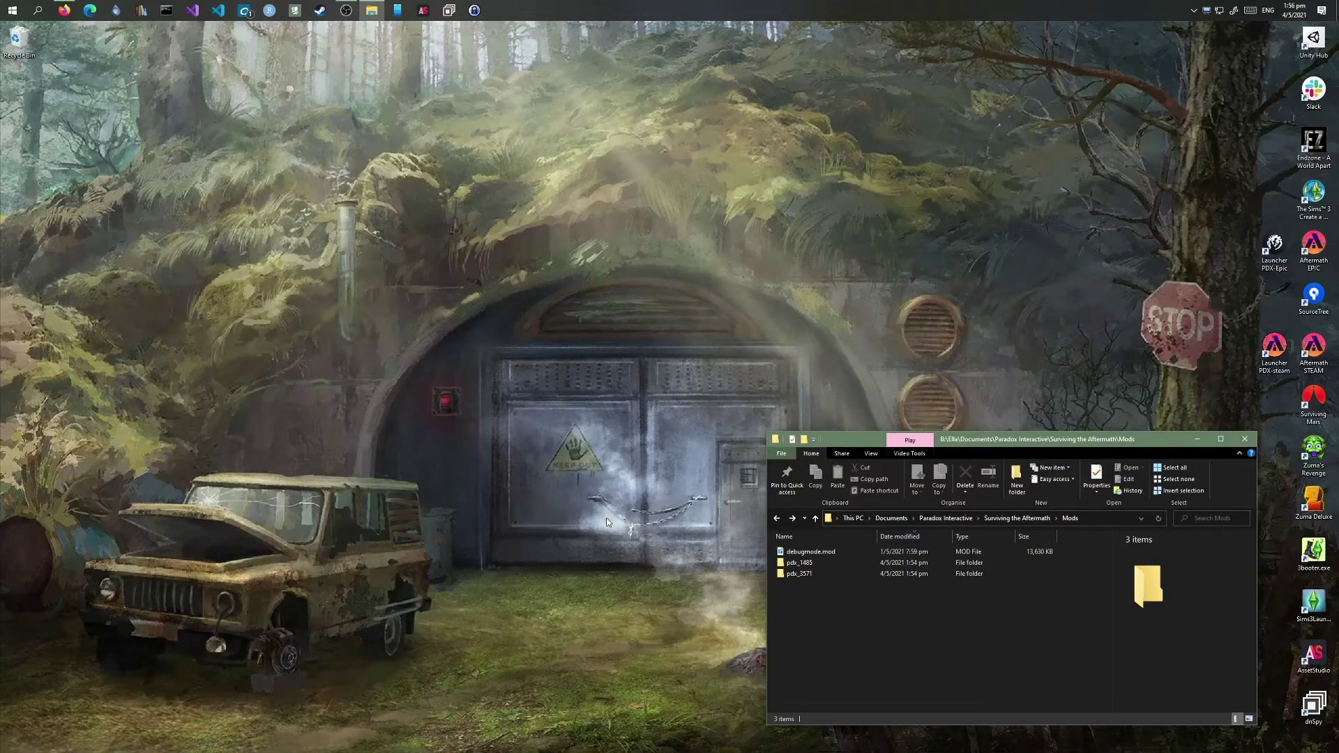
# Move the .mod files from pdx_1485 and pdx_3571 up into the Mods folder.
pyautogui.doubleClick(807, 563)
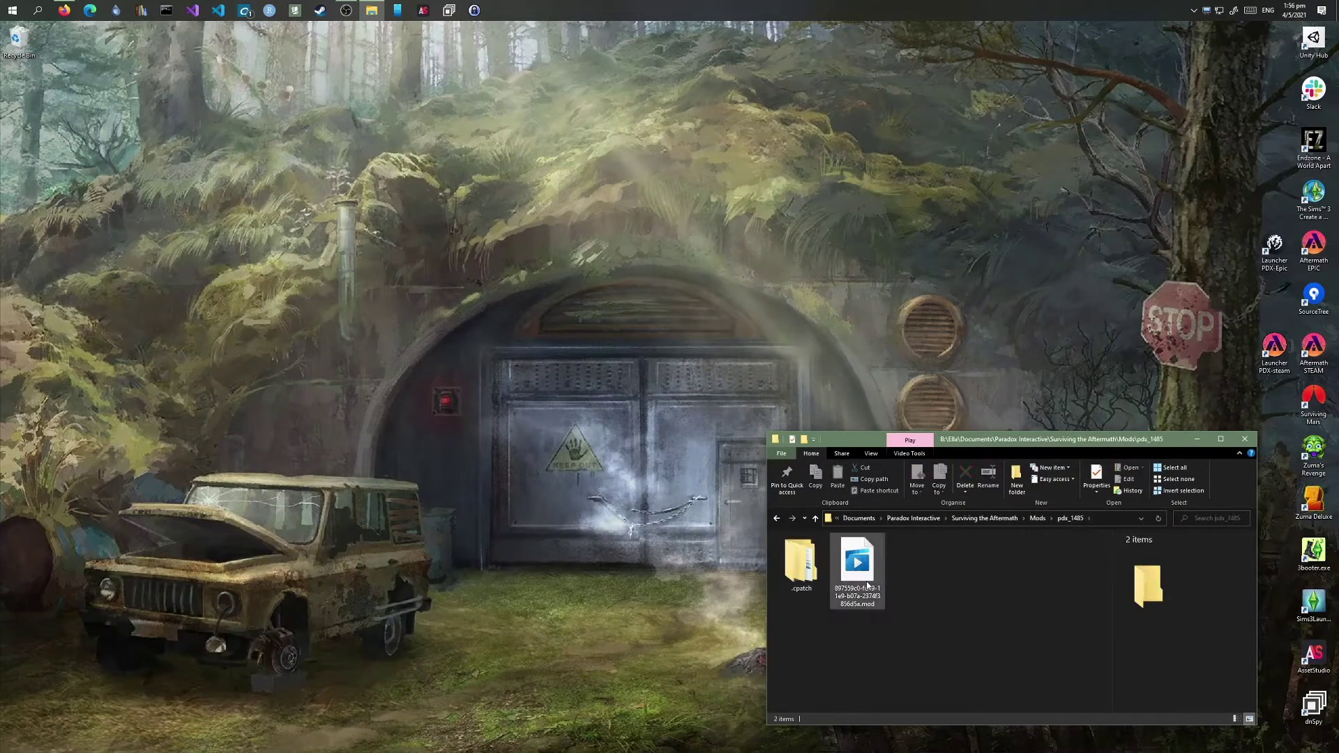
pyautogui.moveTo(868, 584); pyautogui.dragTo(1039, 525)
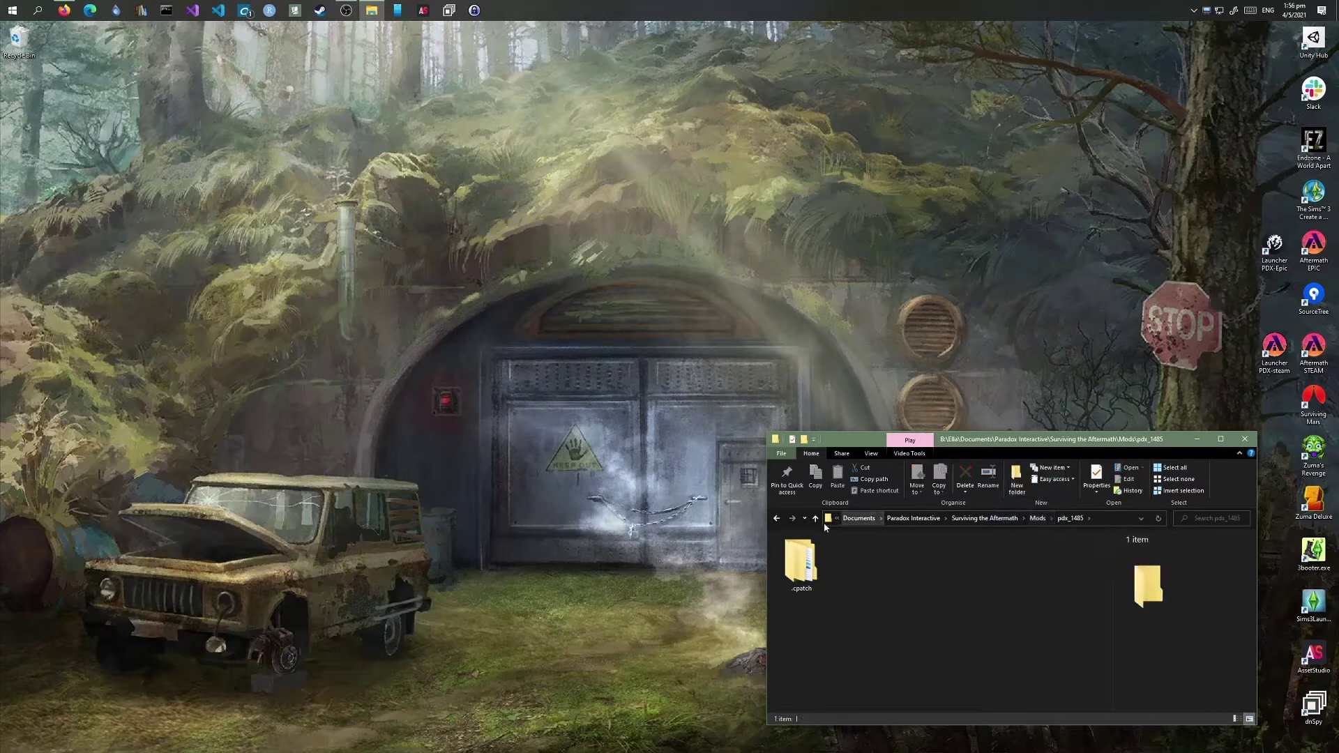
pyautogui.click(779, 520)
pyautogui.doubleClick(802, 584)
pyautogui.click(862, 575)
pyautogui.moveTo(862, 575); pyautogui.dragTo(1039, 518)
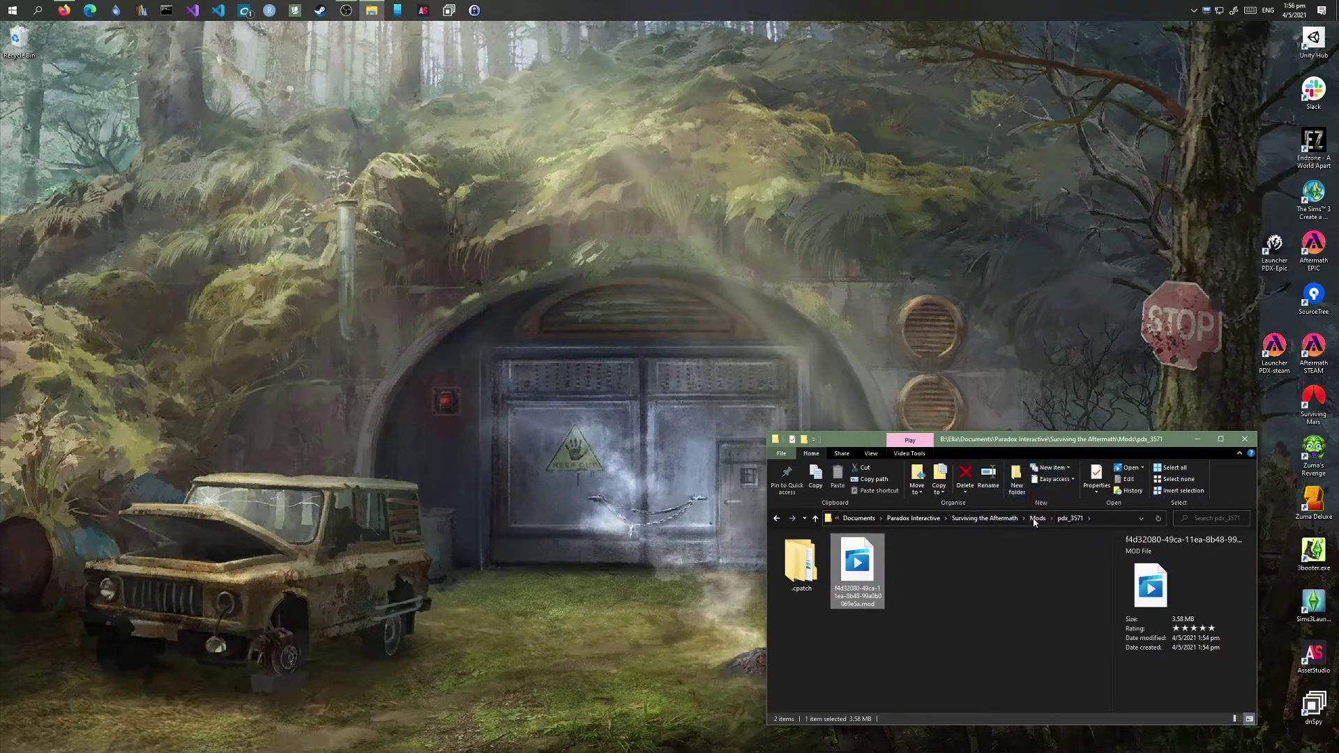
pyautogui.click(773, 520)
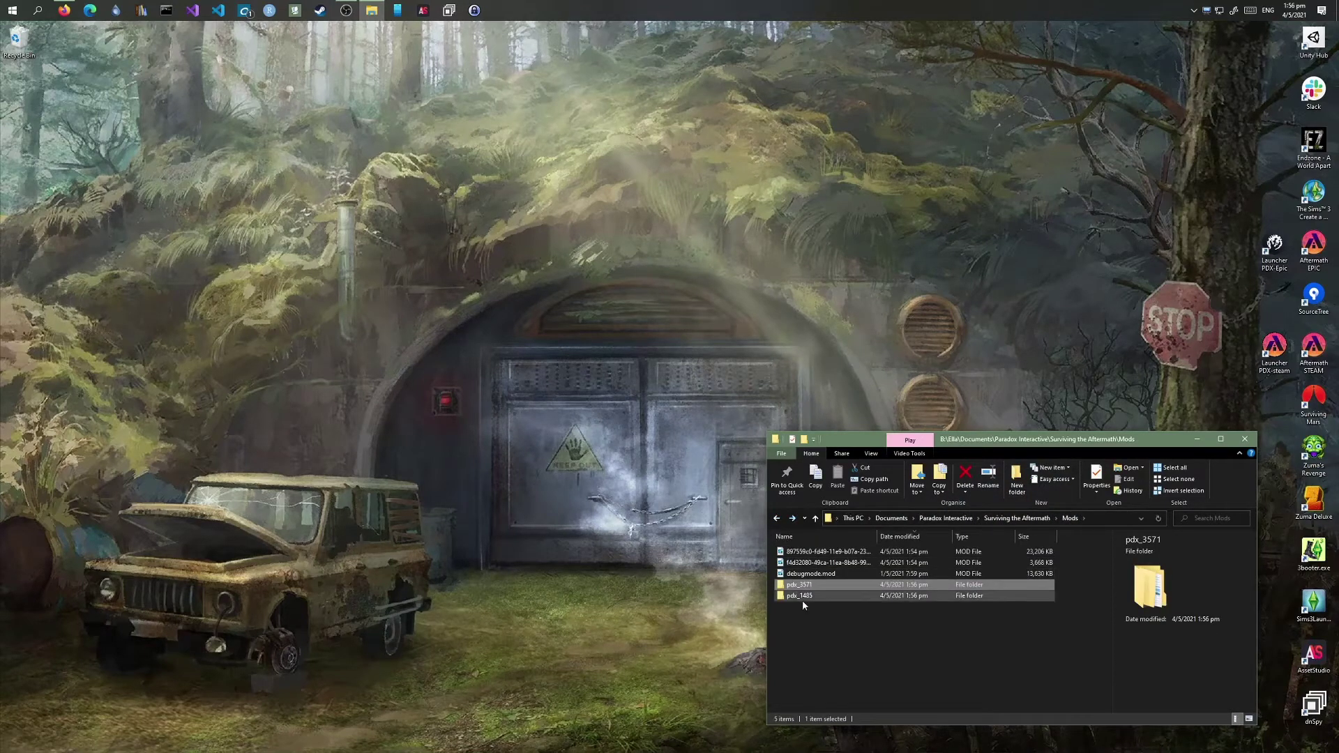
# Delete the emptied pdx_1485 and pdx_3571 folders and start the Paradox launcher.
pyautogui.keyDown('ctrl'); pyautogui.click(802, 597); pyautogui.keyUp('ctrl')
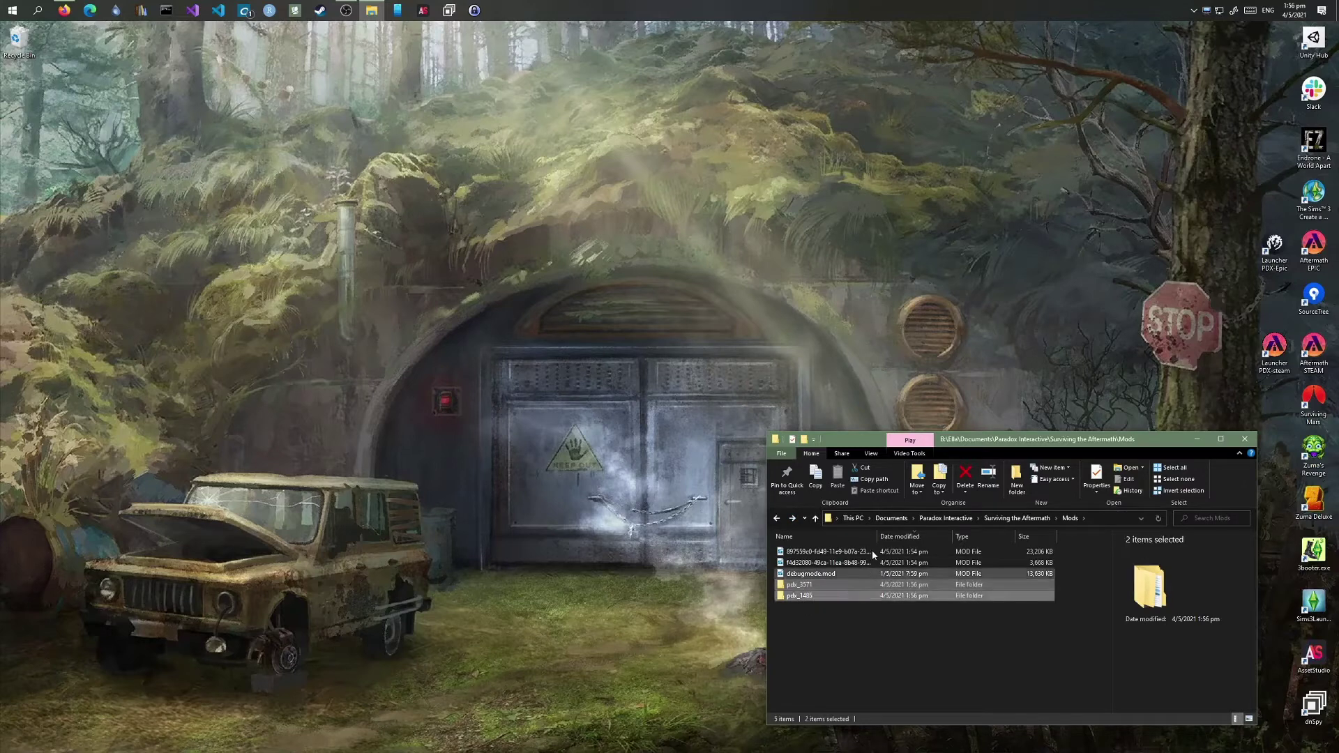
pyautogui.click(965, 476)
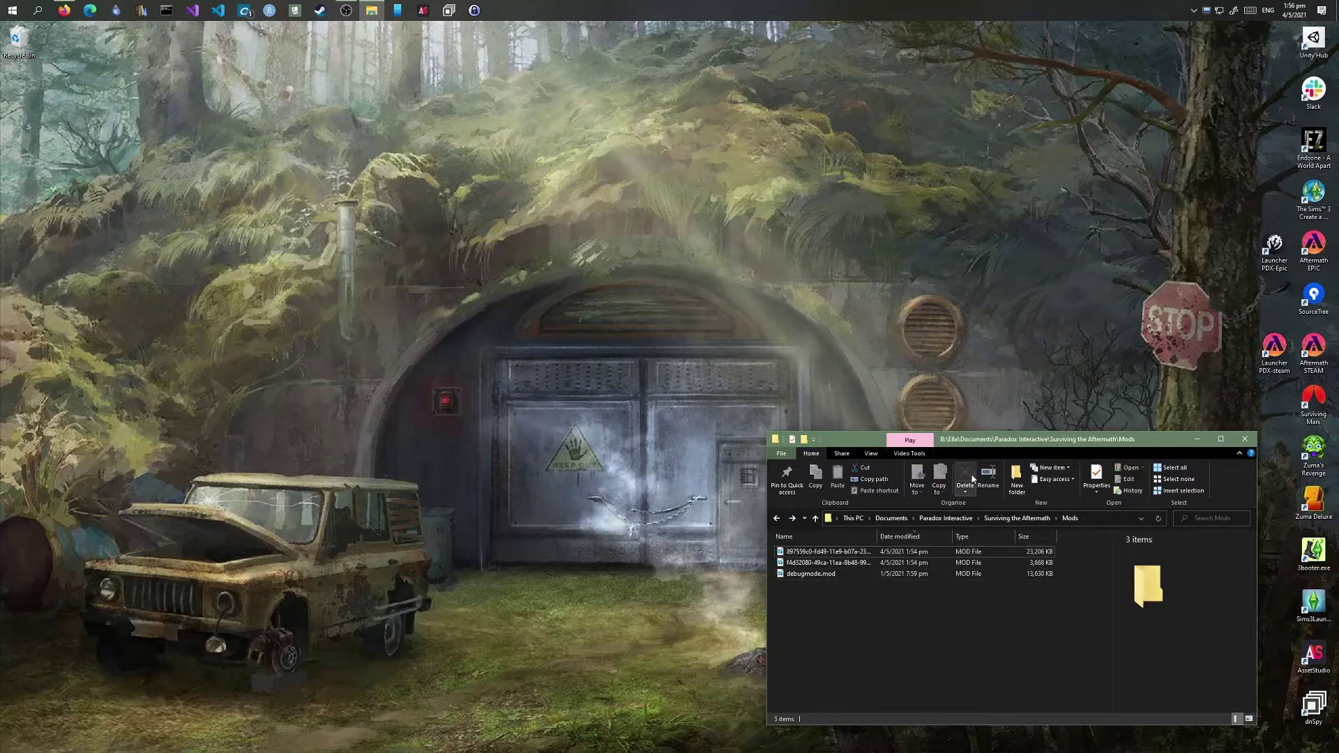
pyautogui.doubleClick(1274, 245)
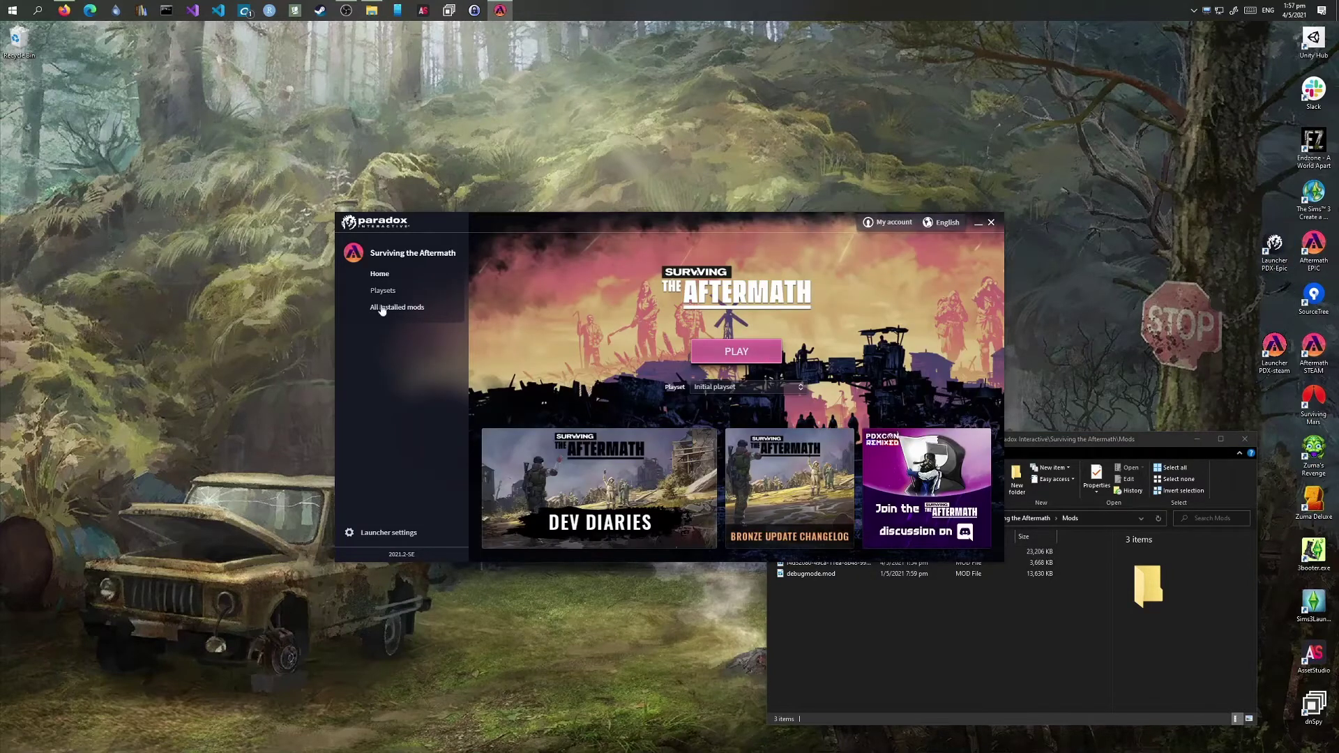
# Show All installed mods, listing five mods including the two moved GUID-named entries.
pyautogui.click(383, 308)
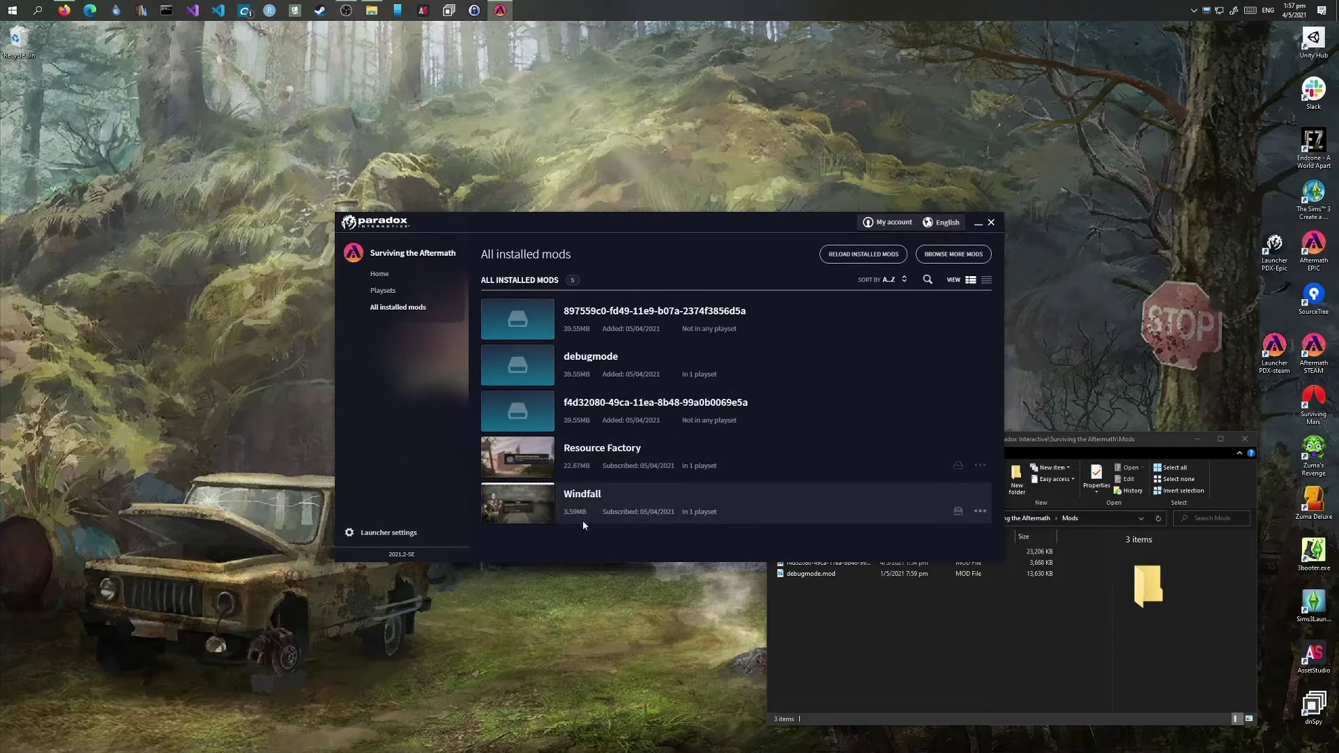
# Unsubscribe from the Resource Factory and Windfall mods on Paradox Mods.
pyautogui.click(63, 8)
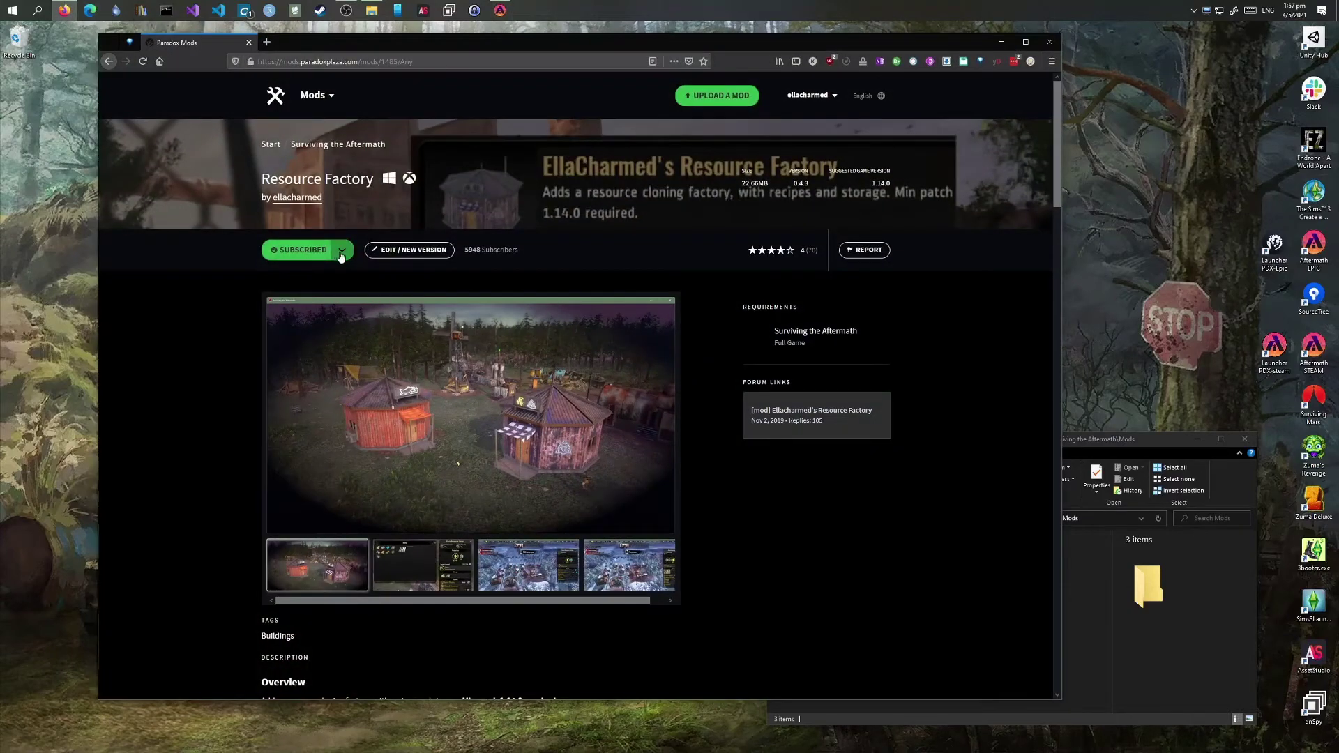
pyautogui.click(311, 255)
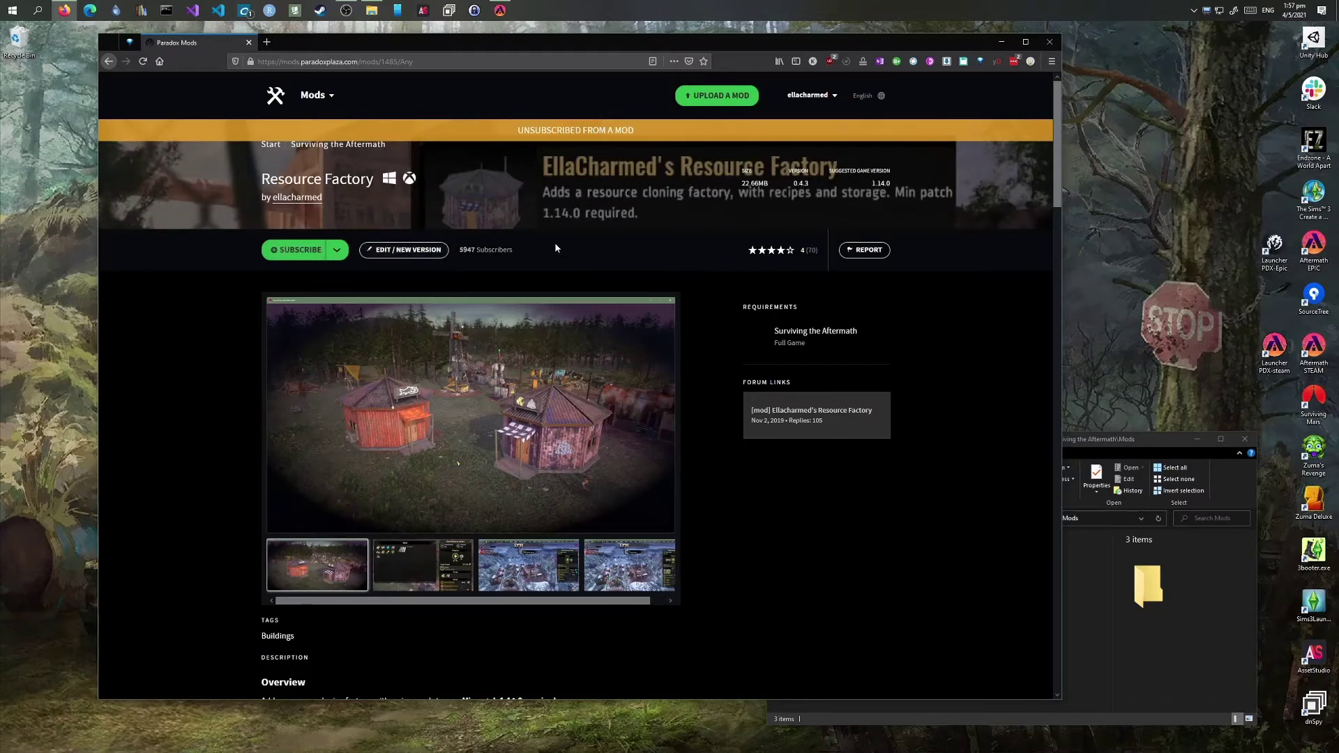
pyautogui.hotkey('alt', 'Left')
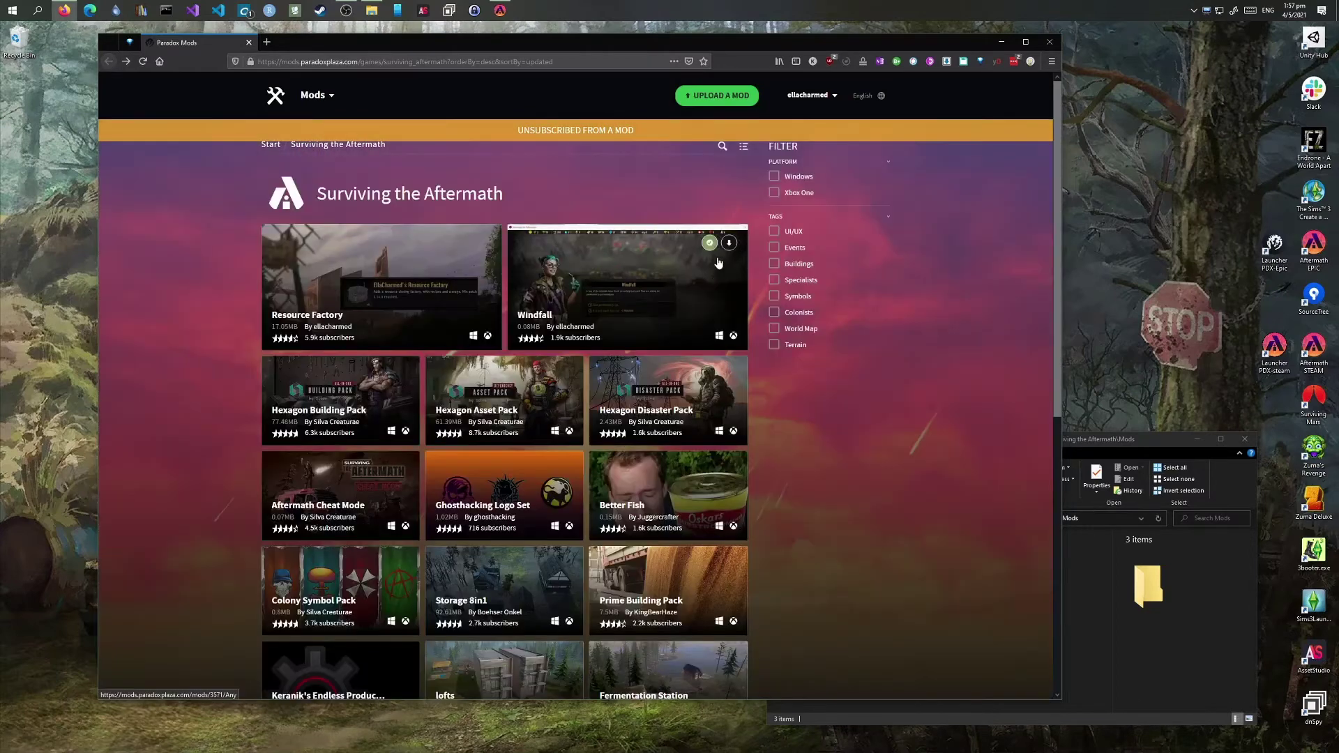
pyautogui.click(709, 242)
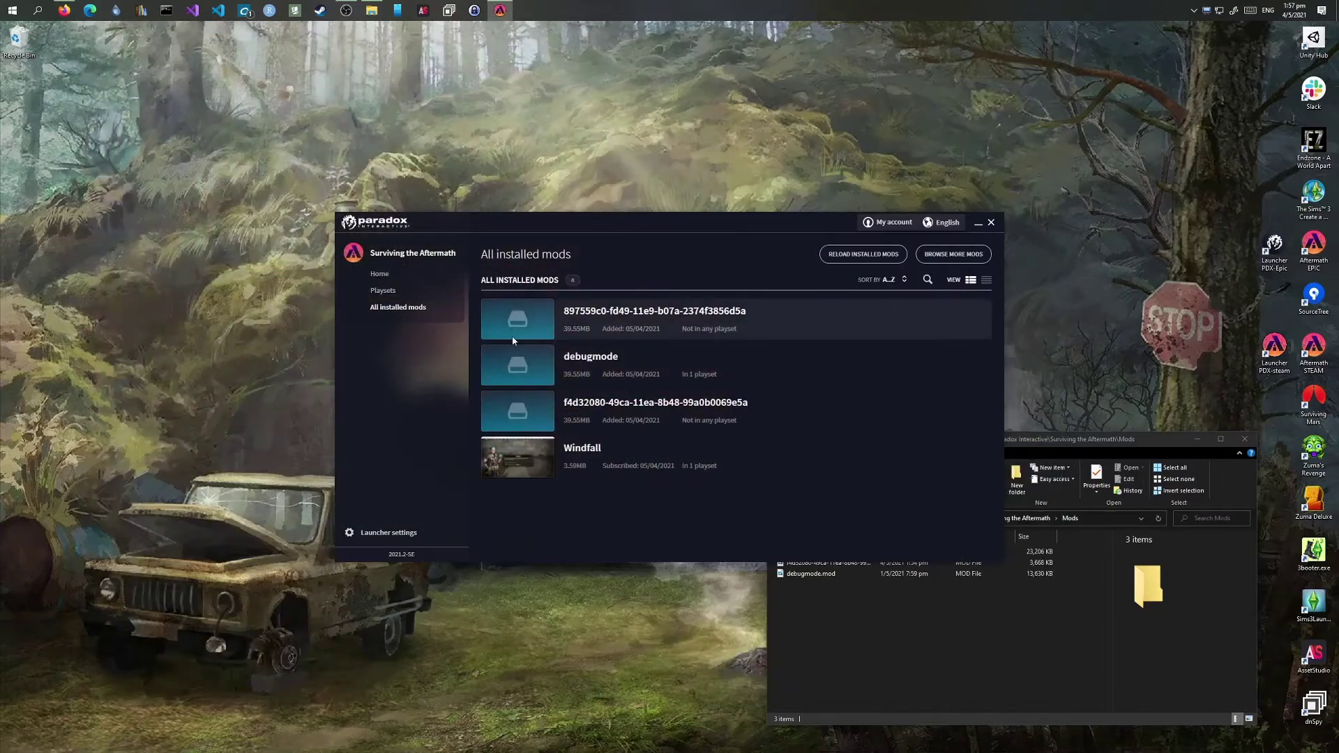
# Remove Resource Factory and Windfall from the Initial playset.
pyautogui.click(1001, 42)
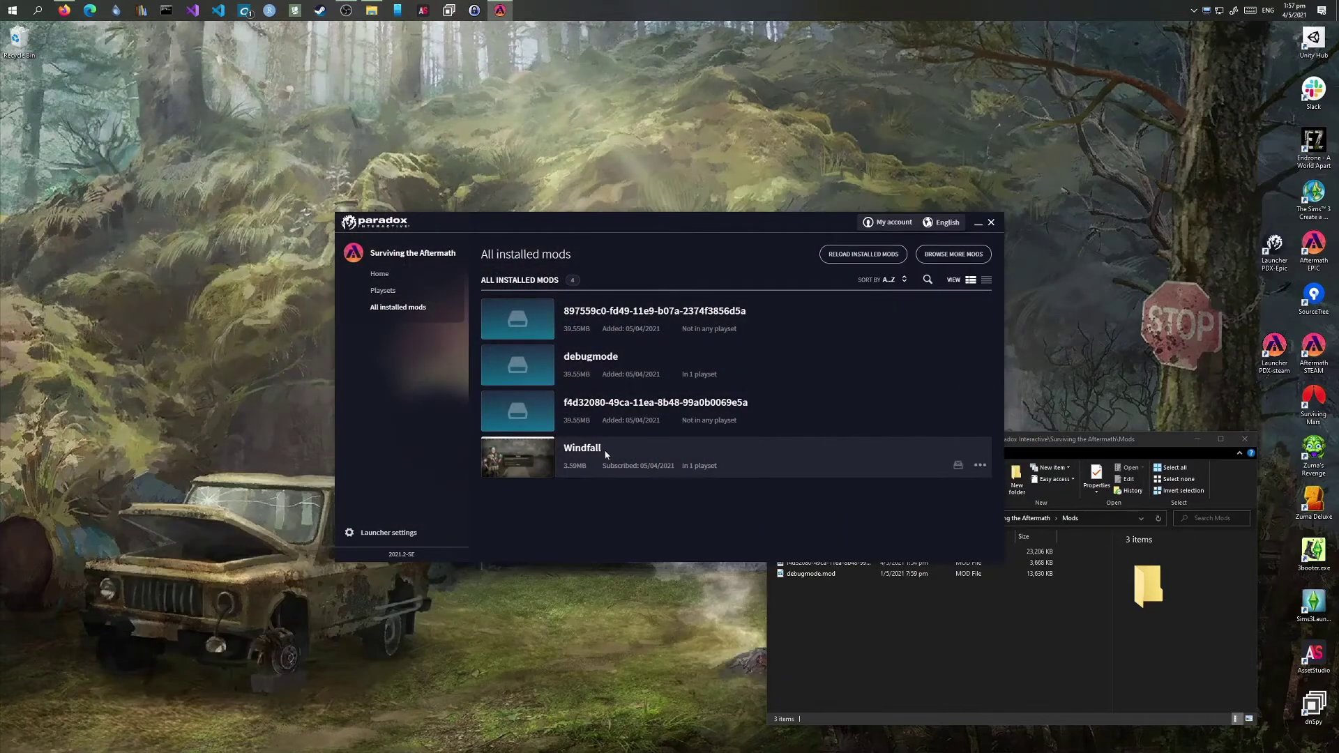
pyautogui.moveTo(638, 462)
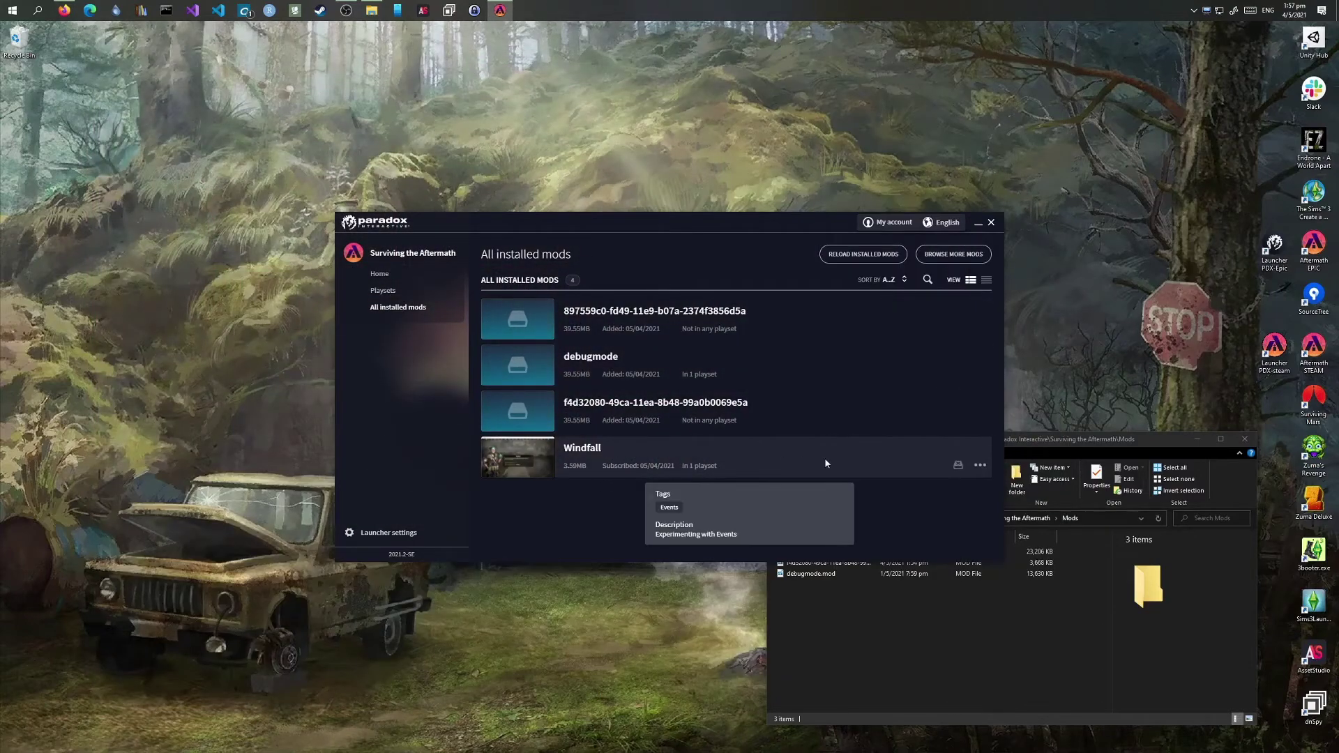
pyautogui.click(383, 291)
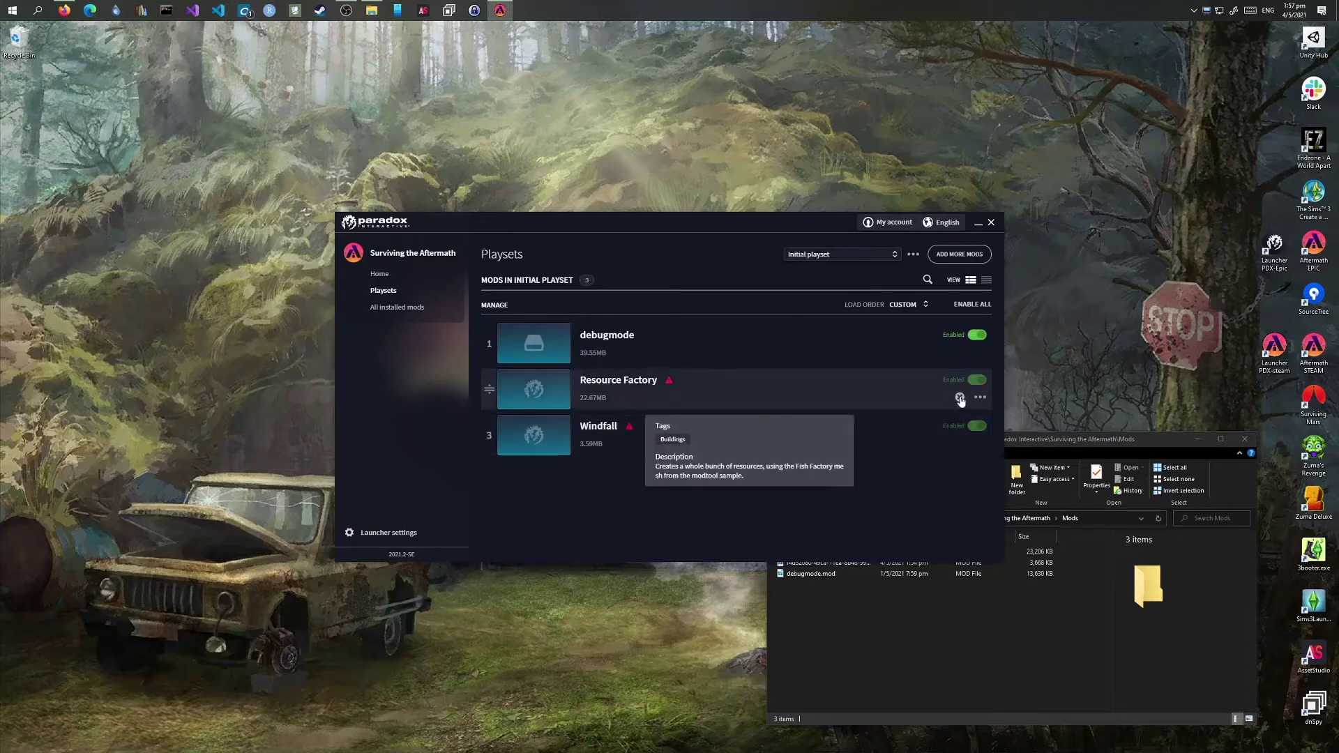
pyautogui.click(960, 397)
pyautogui.click(959, 397)
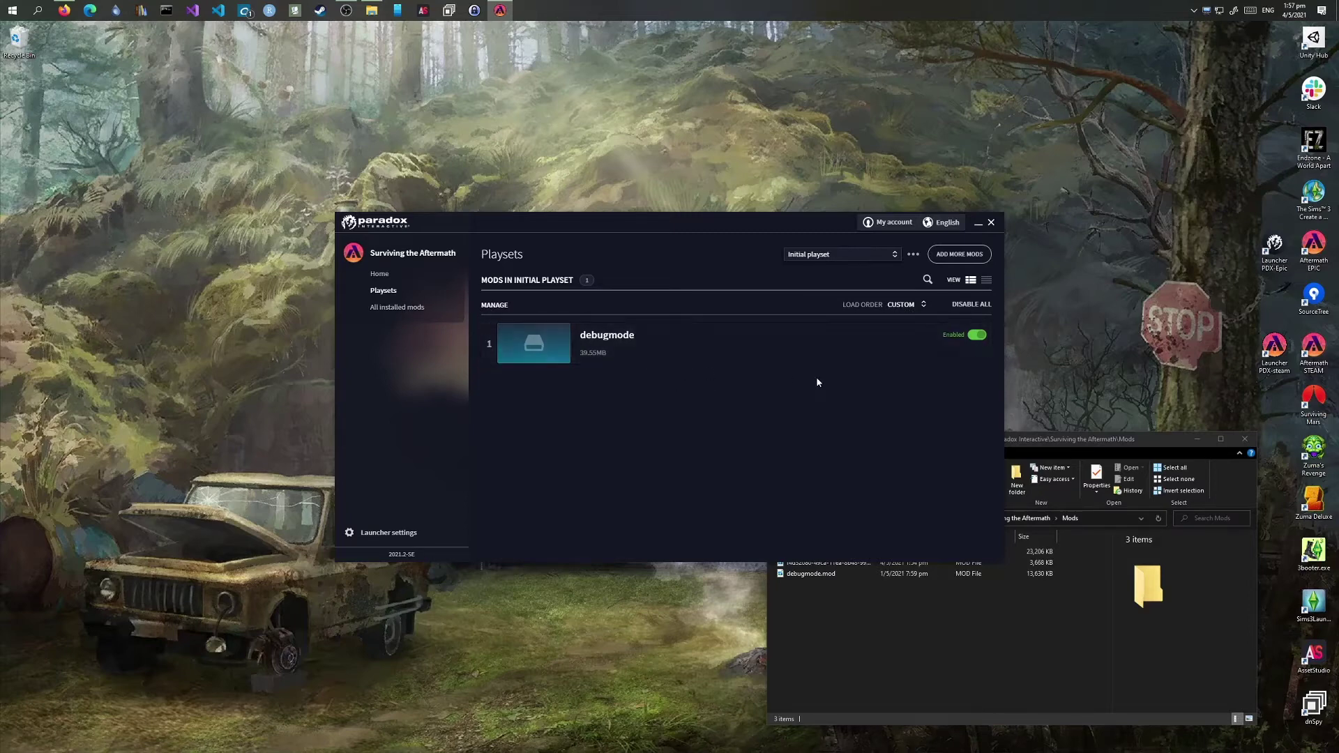
# Browse all installed mods and the Add More Mods list without adding any, then return Home.
pyautogui.moveTo(848, 356)
pyautogui.click(397, 306)
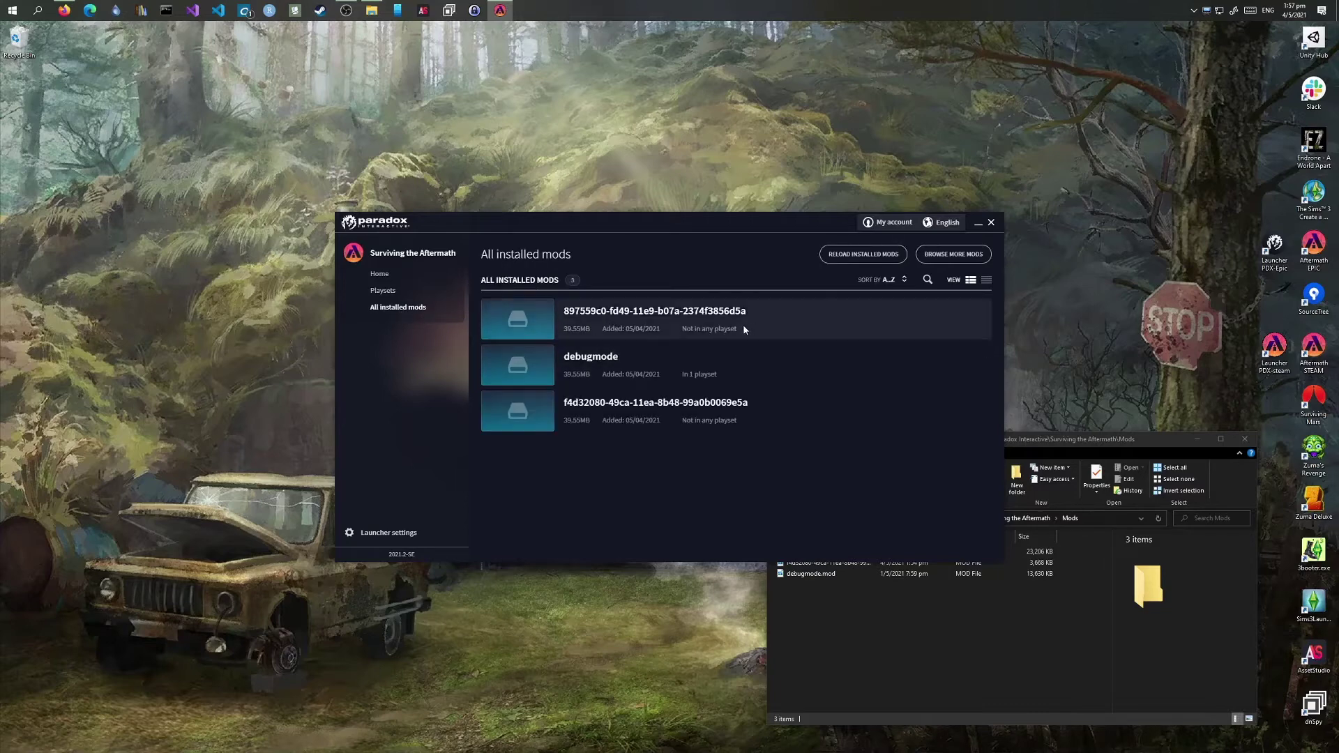
pyautogui.click(383, 291)
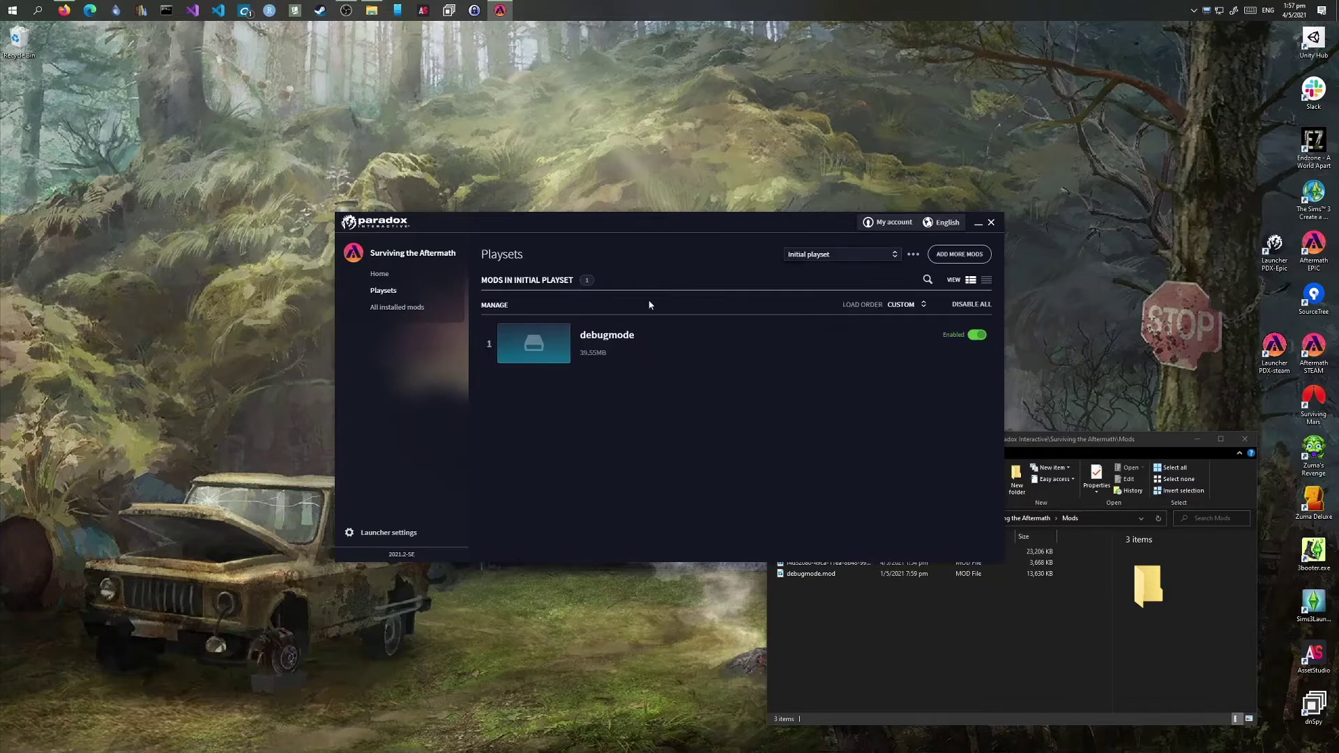
pyautogui.click(950, 261)
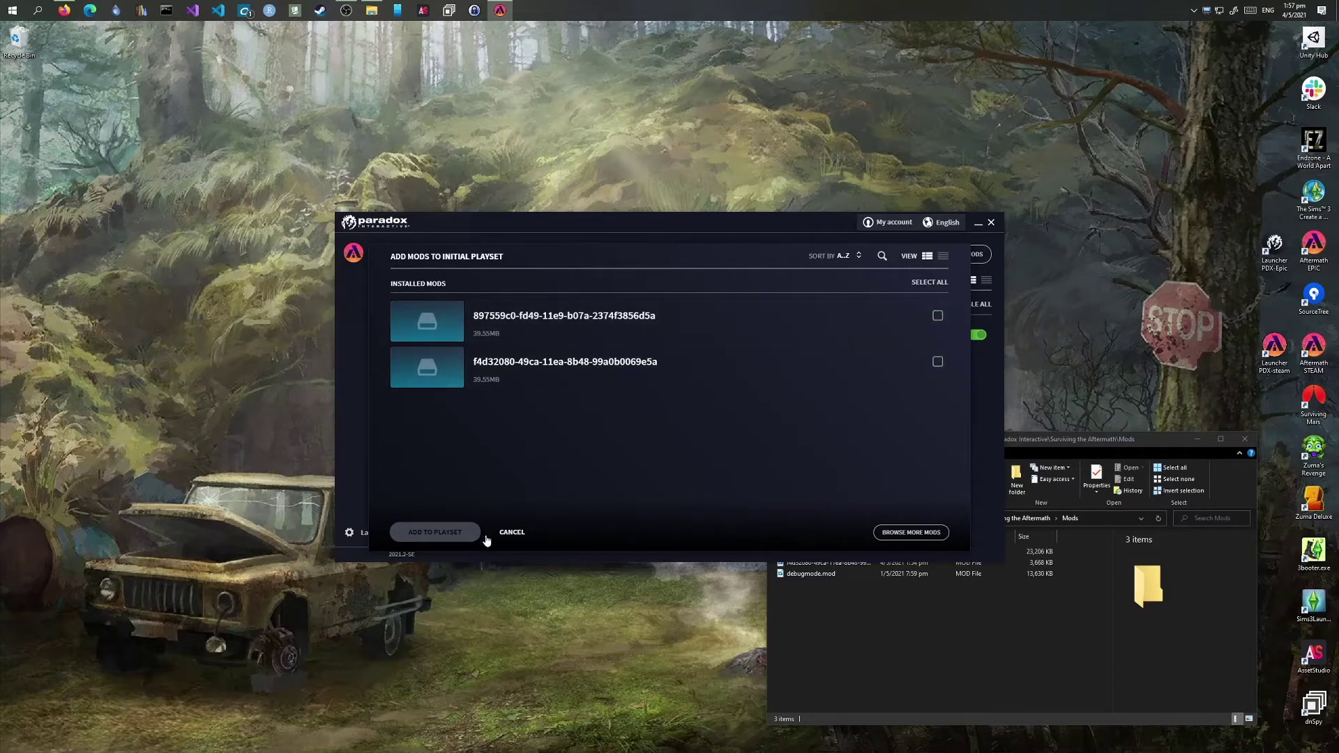
pyautogui.click(510, 532)
pyautogui.click(379, 273)
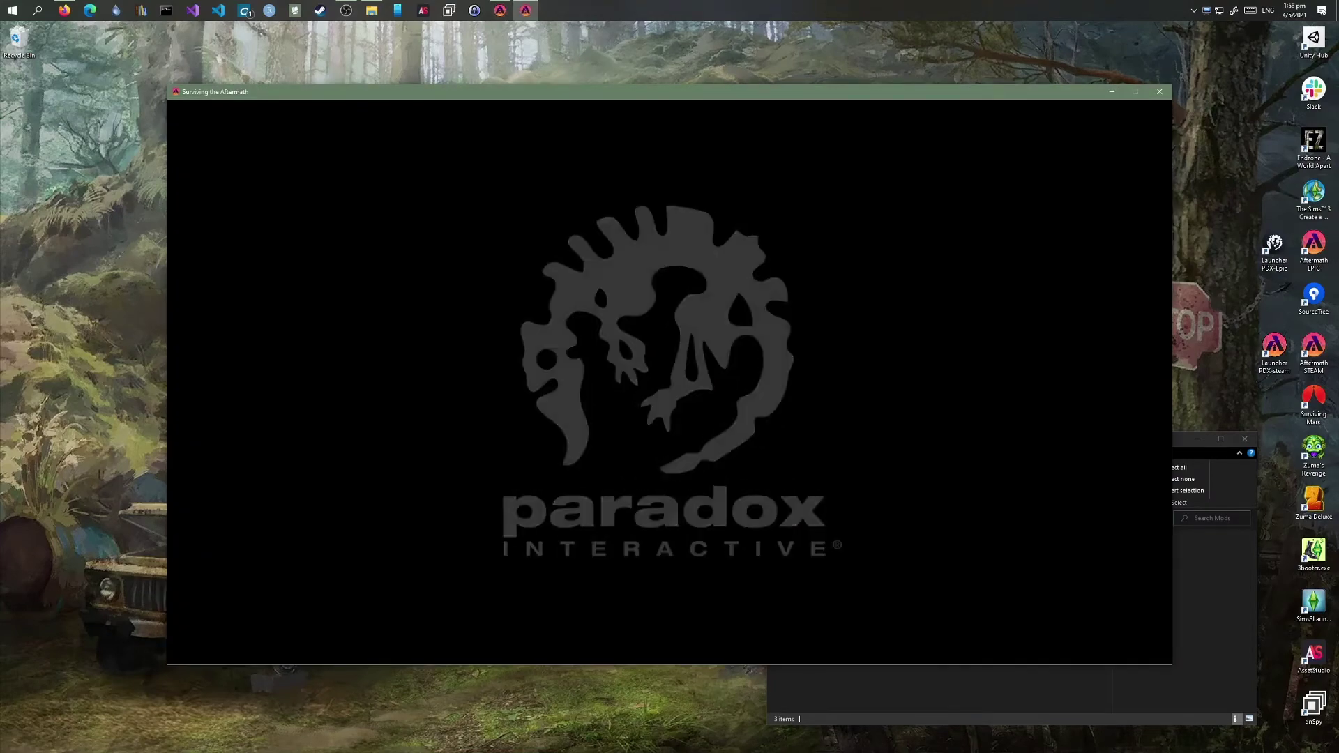
# Check debugmode.mod's details in the Mods folder while the game loads, then return to the game.
pyautogui.click(813, 696)
pyautogui.click(901, 574)
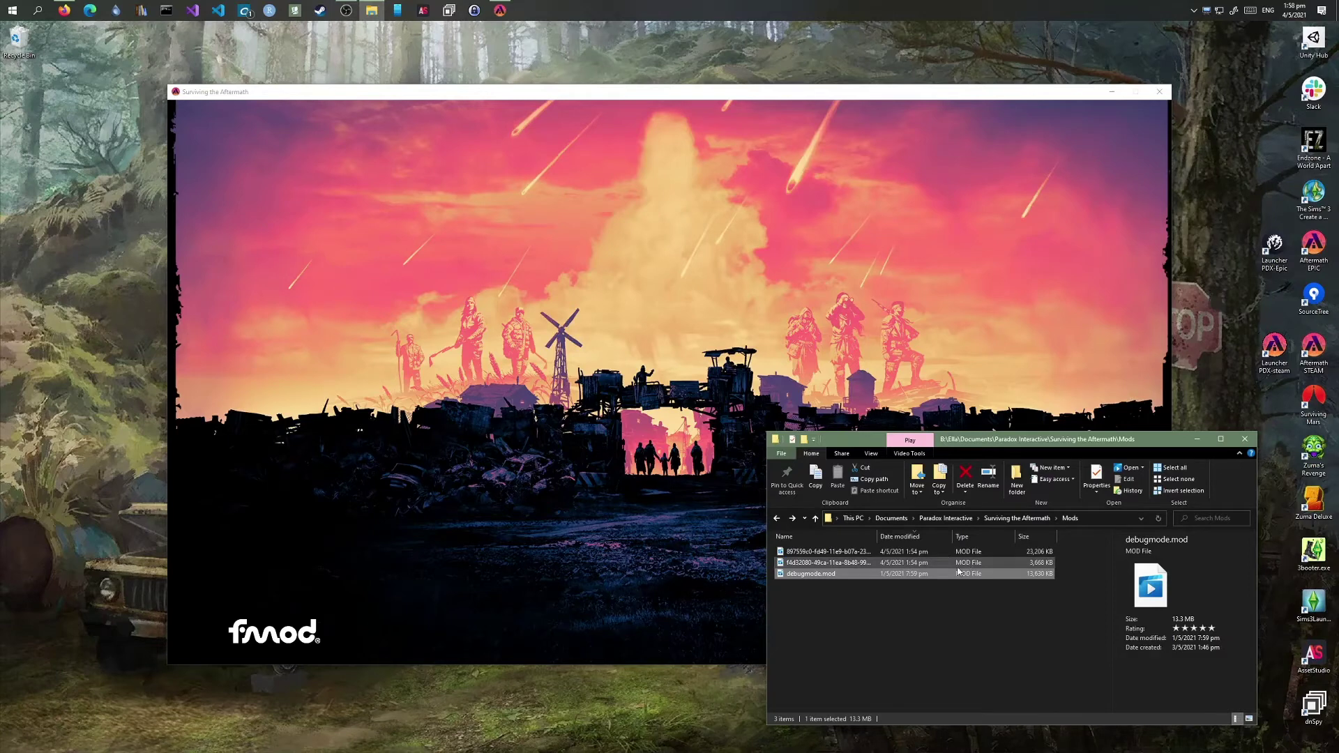
pyautogui.click(512, 497)
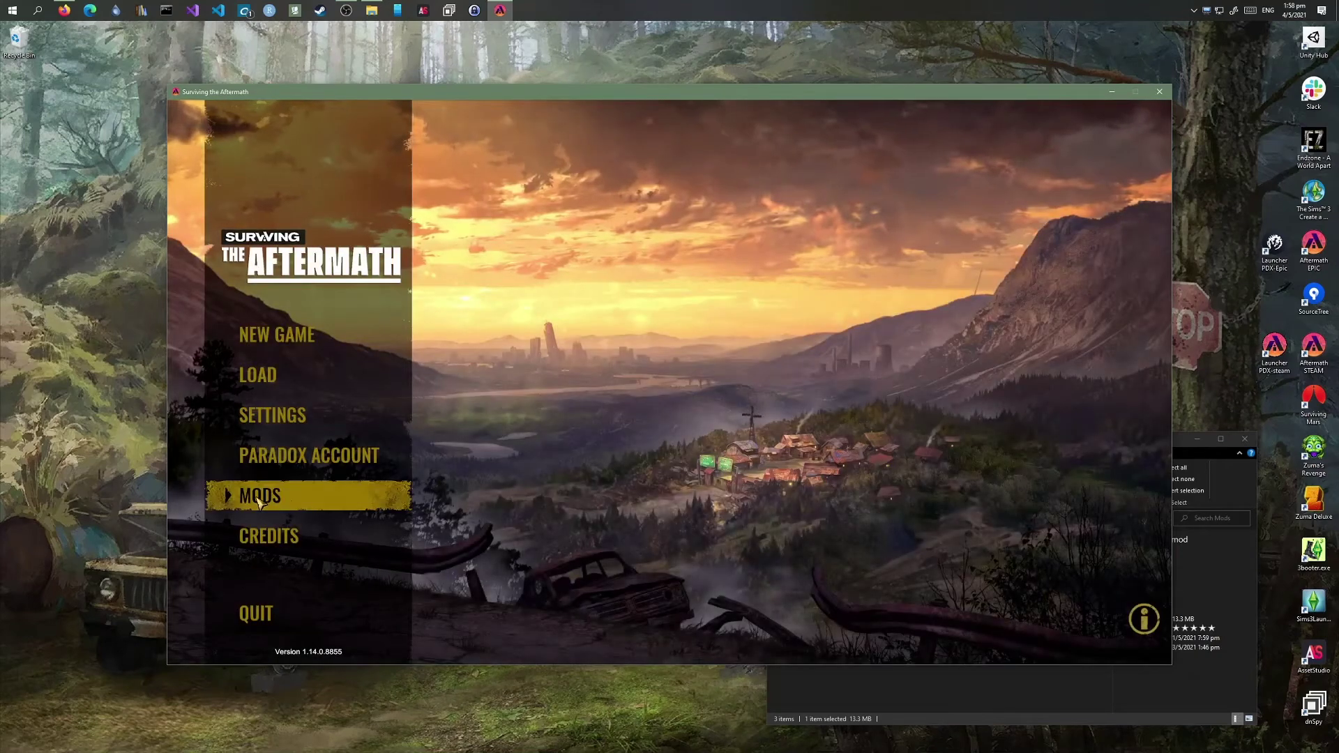
# Open the game's mod selection screen and widen the Mods folder's Name column to show full file names.
pyautogui.click(511, 497)
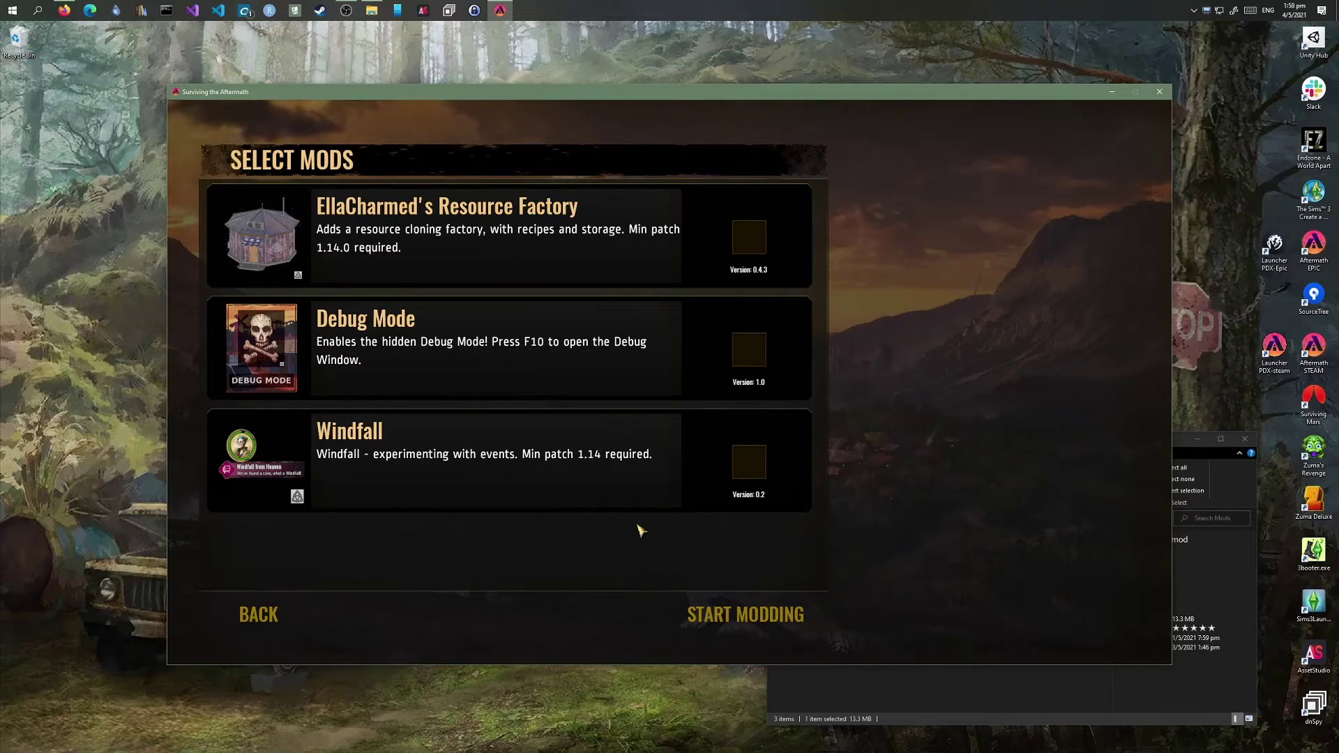
pyautogui.click(920, 718)
pyautogui.click(929, 688)
pyautogui.moveTo(878, 534); pyautogui.dragTo(905, 534)
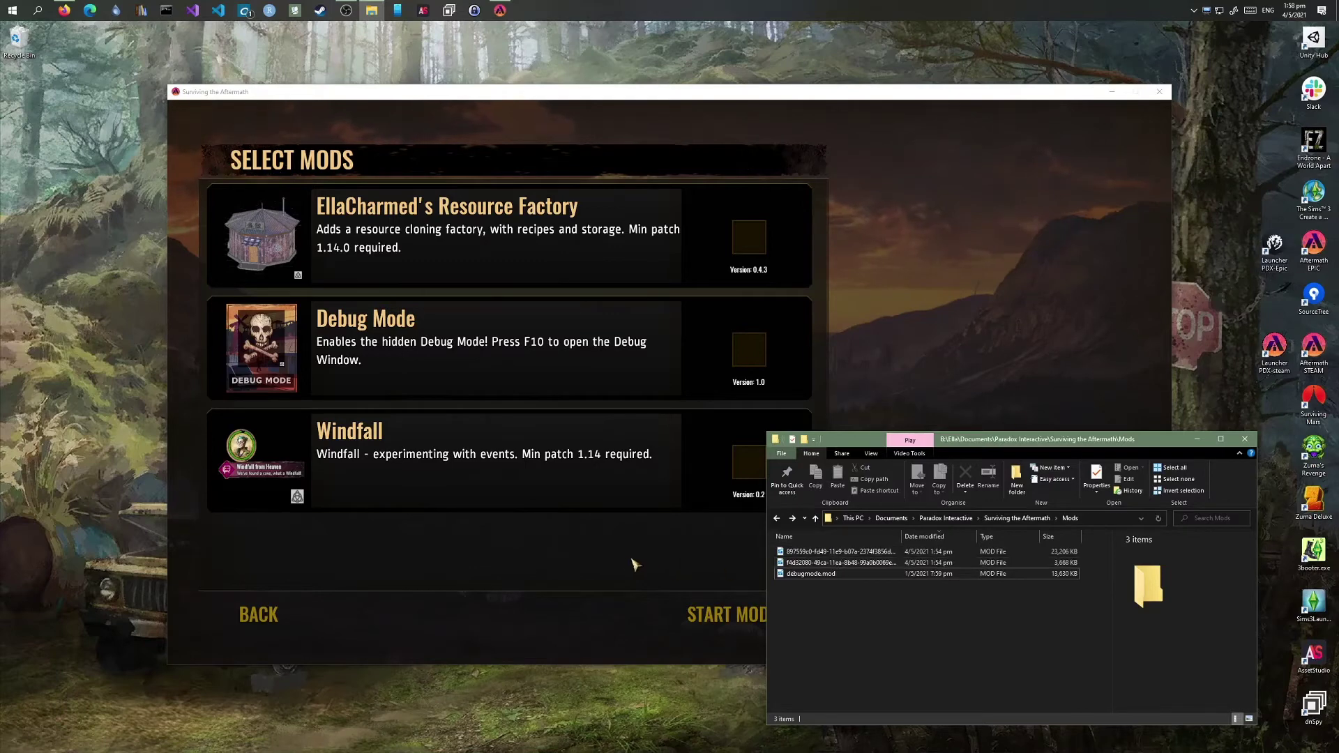
# Tick EllaCharmed's Resource Factory, Debug Mode and Windfall in the mod list.
pyautogui.click(749, 238)
pyautogui.click(748, 347)
pyautogui.click(745, 462)
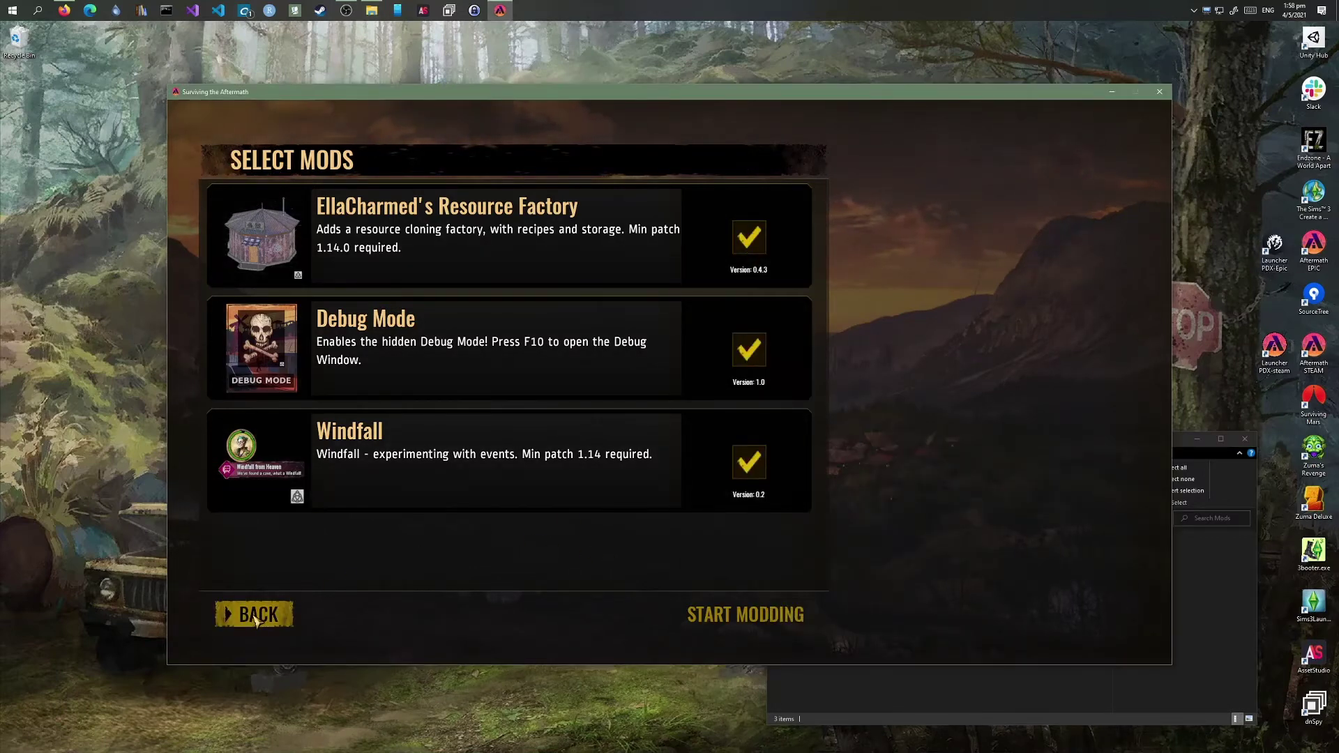
# Start a new game with no tutorial, second environment and catastrophe options, Visionary Architect ideology, second gatekeeper.
pyautogui.click(255, 616)
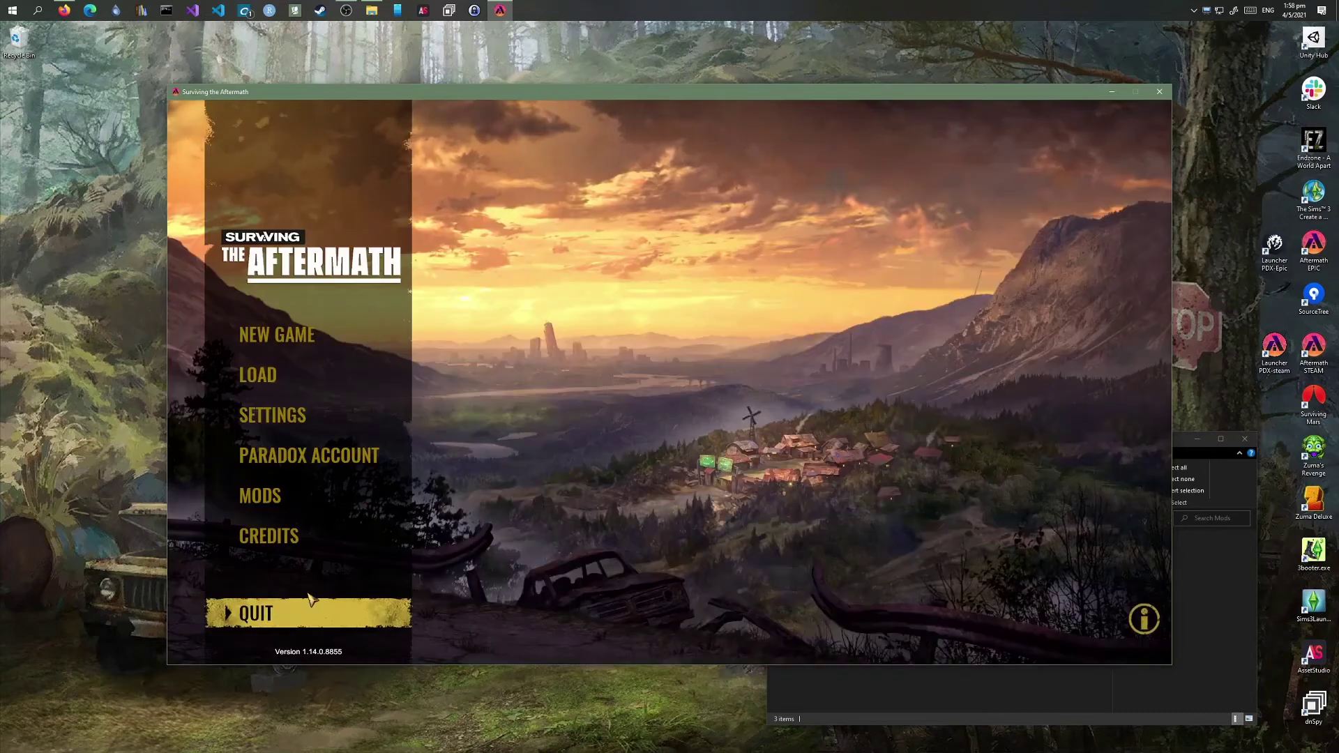
pyautogui.click(278, 336)
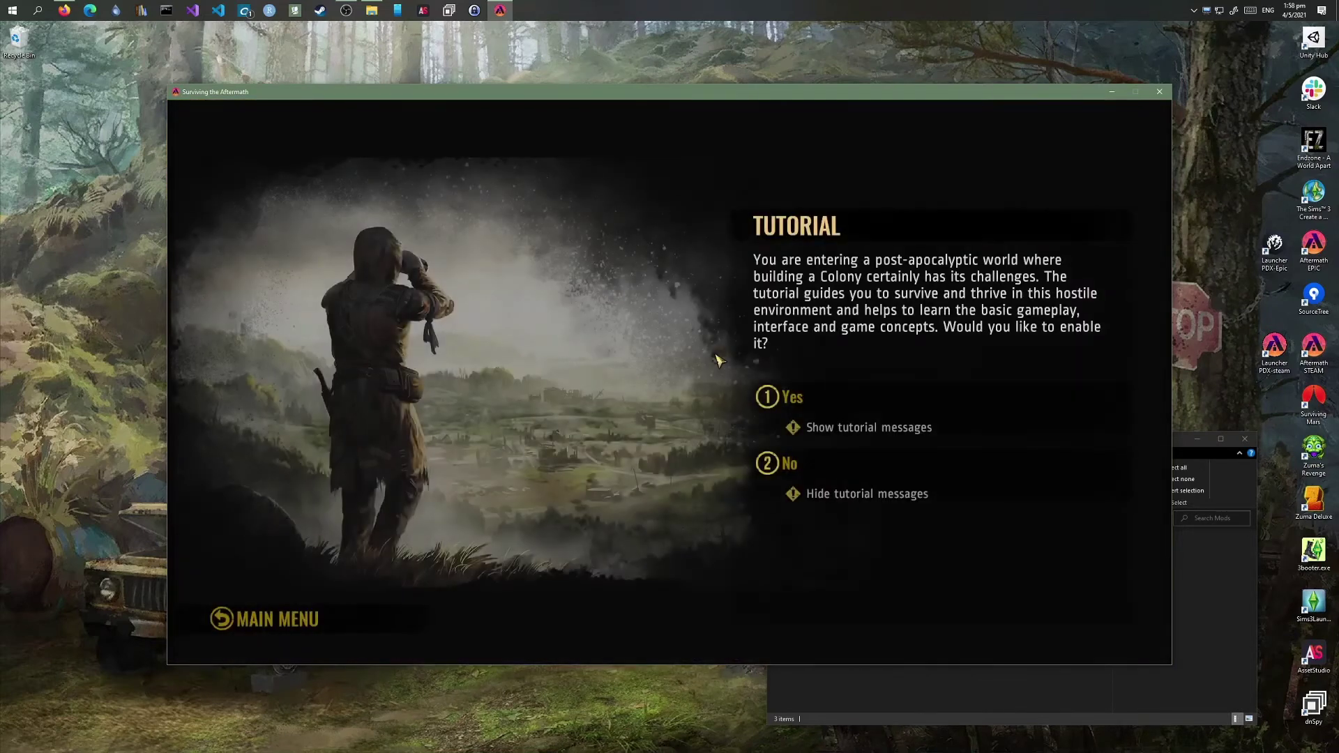
pyautogui.click(831, 466)
pyautogui.click(831, 466)
pyautogui.click(831, 467)
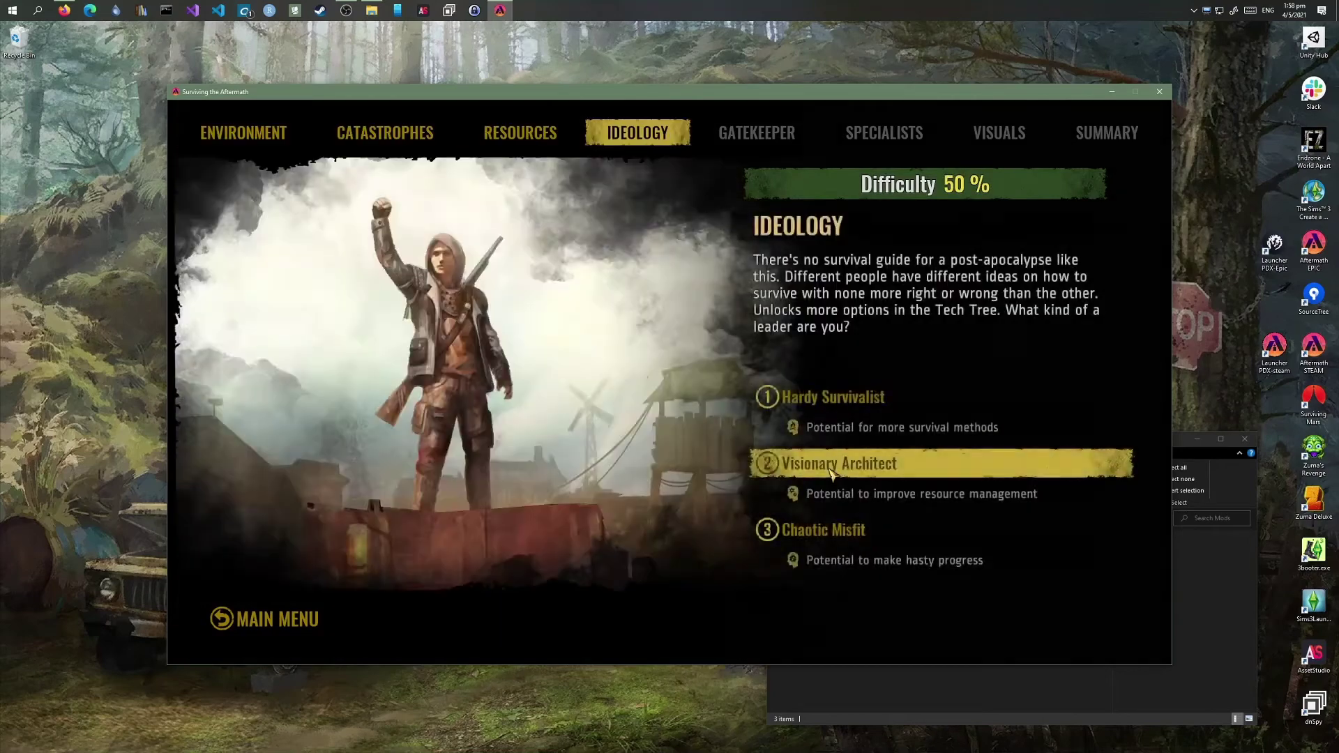
pyautogui.click(830, 465)
pyautogui.click(830, 466)
# Pick three starting specialists including Domino, accept the flag, and start the game.
pyautogui.click(831, 471)
pyautogui.click(776, 408)
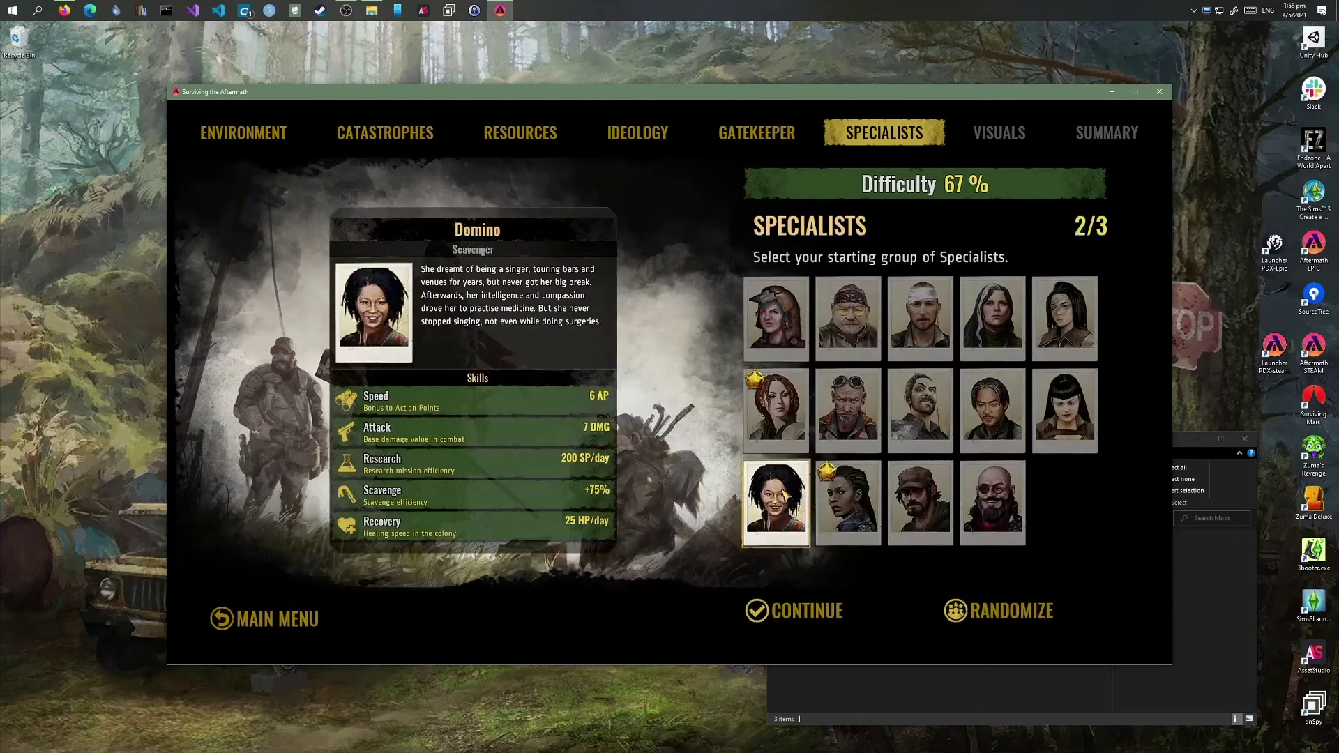
pyautogui.click(782, 492)
pyautogui.click(810, 612)
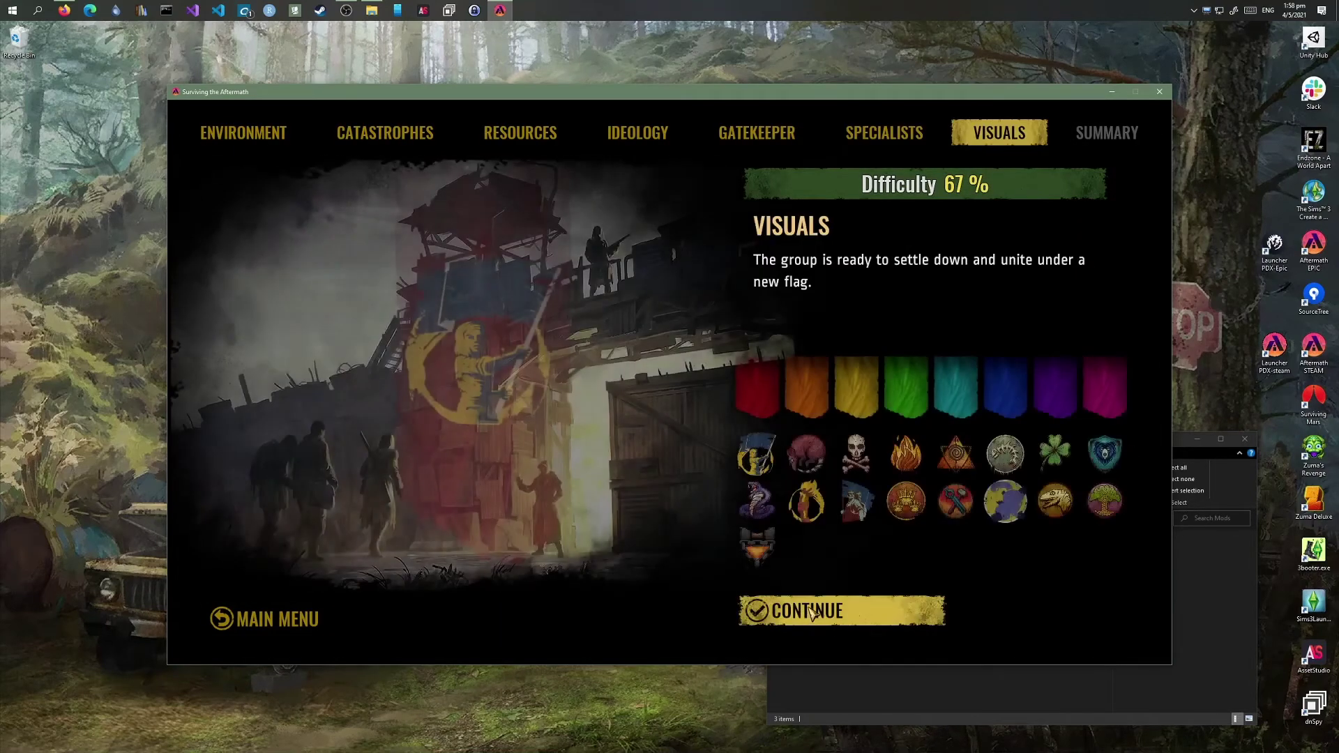
pyautogui.click(813, 614)
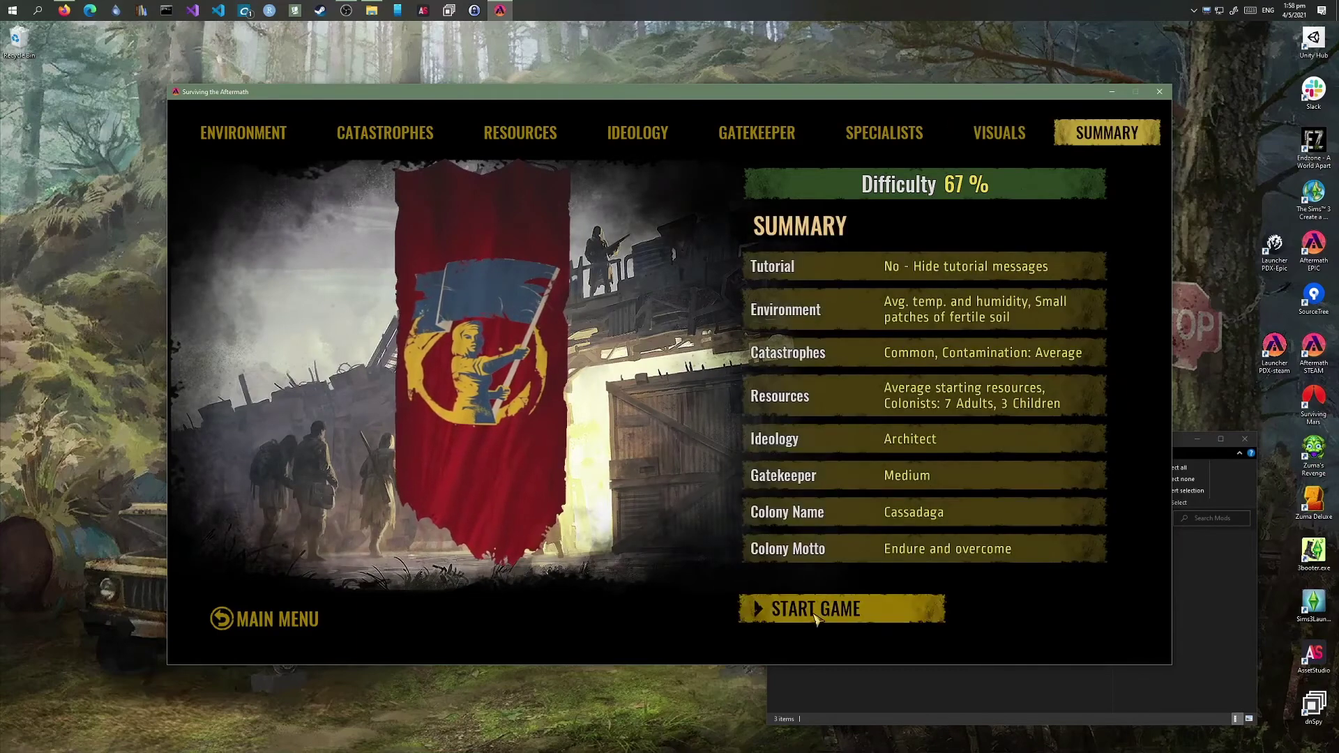
pyautogui.click(816, 614)
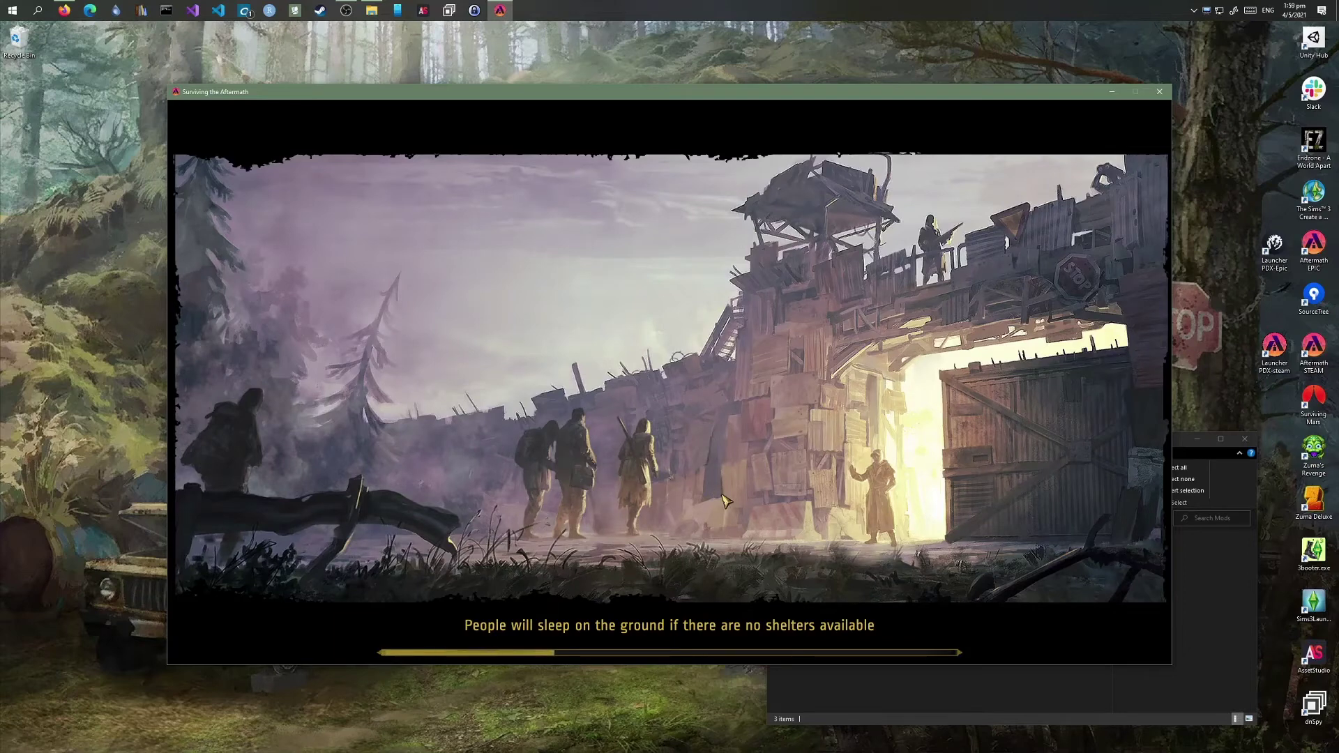
# Select the Mods folder's full path in File Explorer.
pyautogui.click(865, 682)
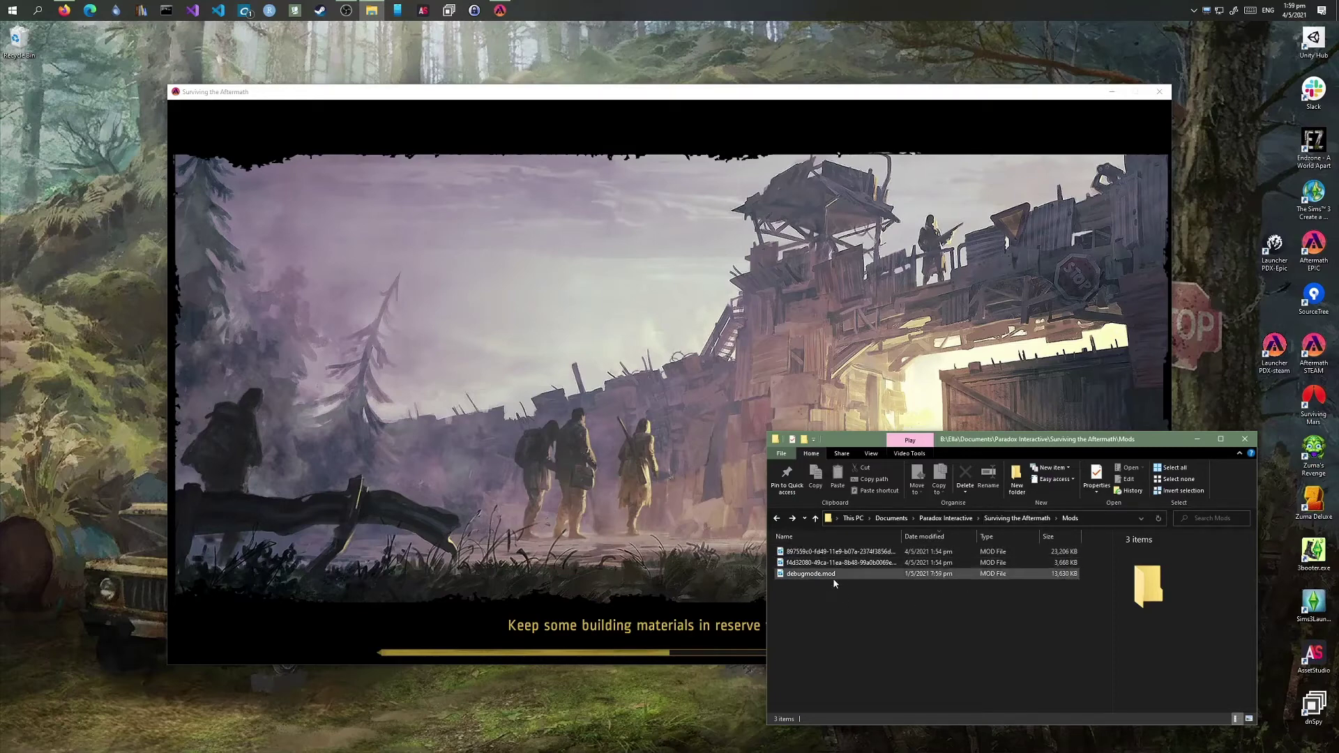
pyautogui.click(1090, 516)
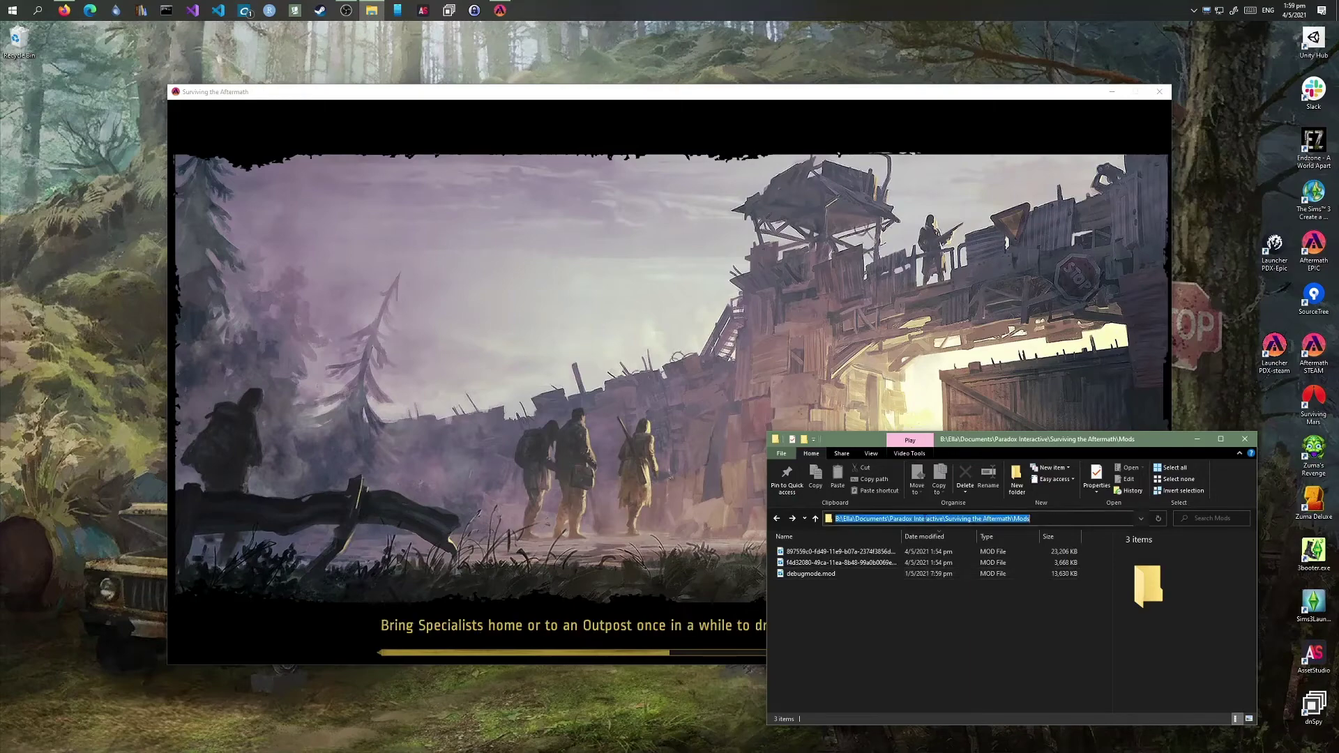
pyautogui.click(888, 618)
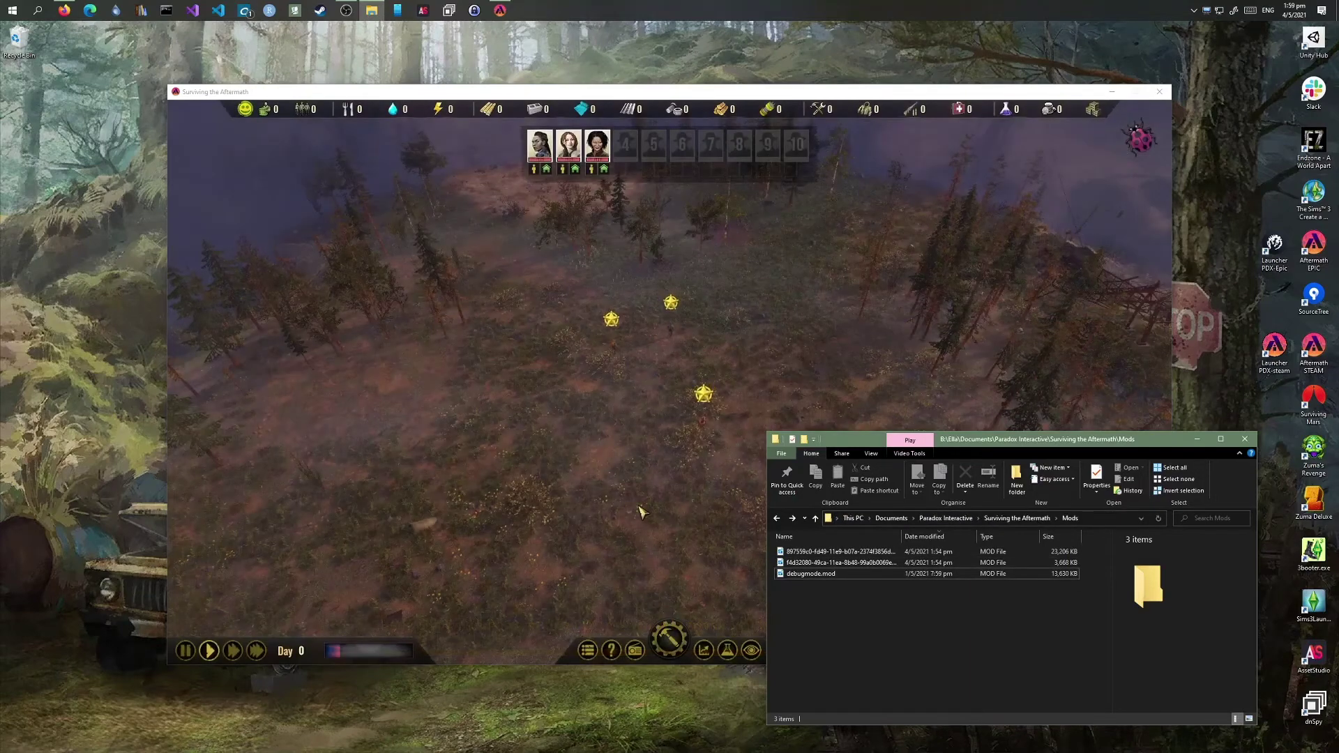
# Place a Basic Resource Factory from the Resources build list on the map.
pyautogui.click(730, 483)
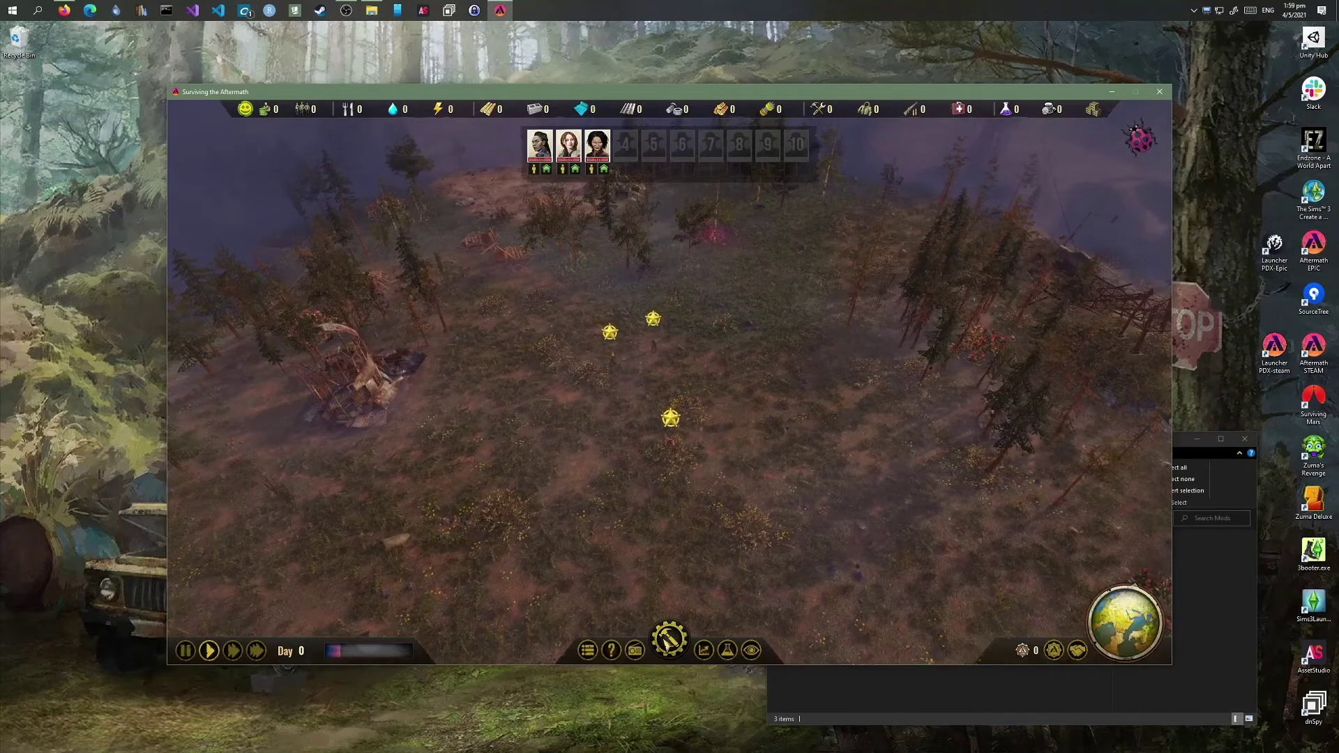
pyautogui.click(669, 638)
pyautogui.click(725, 591)
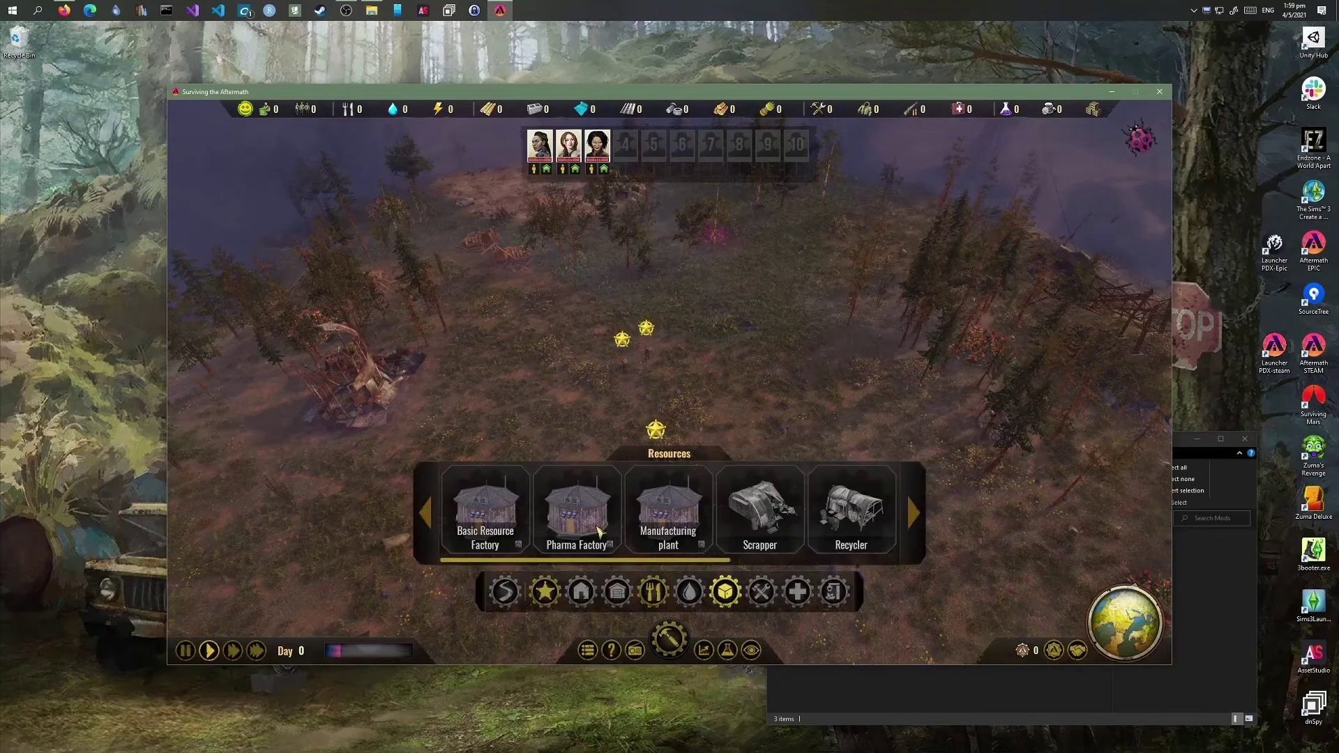
pyautogui.click(486, 513)
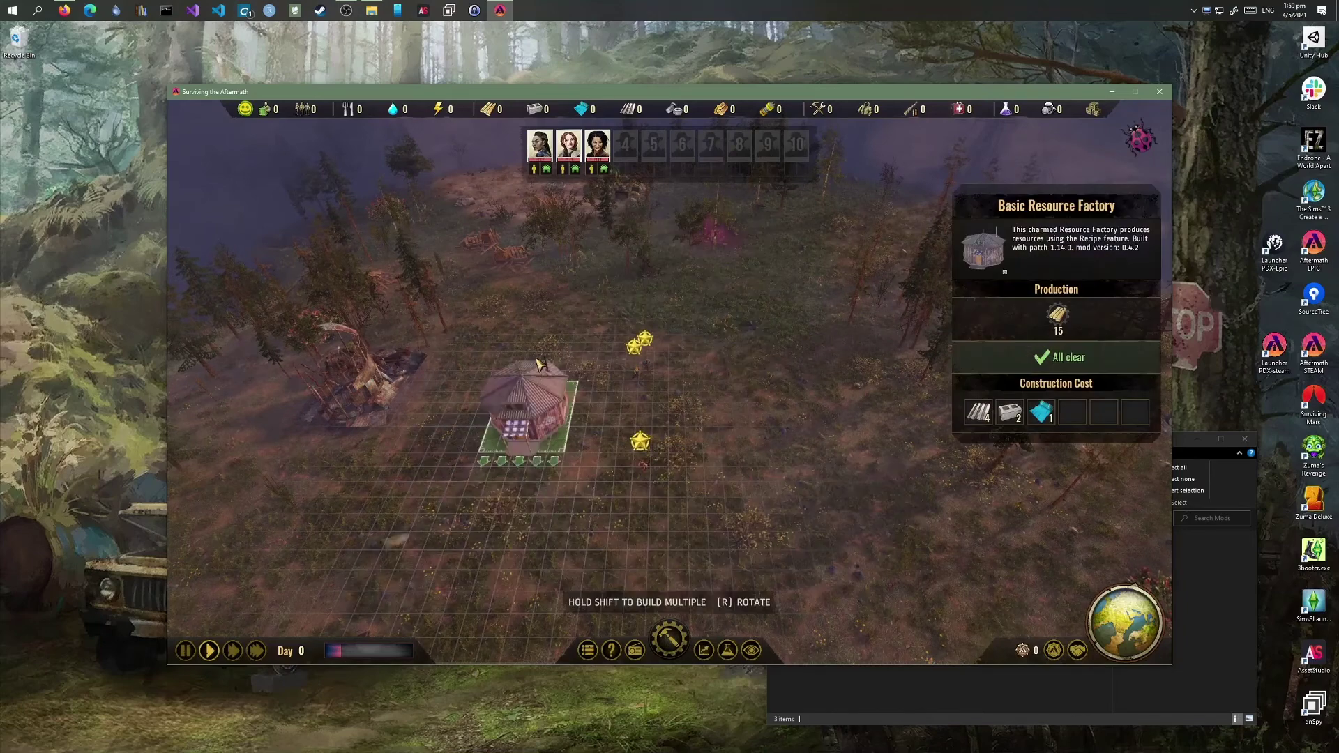
pyautogui.click(538, 358)
# Place a Food Factory beside it, then view the Basic Resource Factory's details.
pyautogui.click(669, 638)
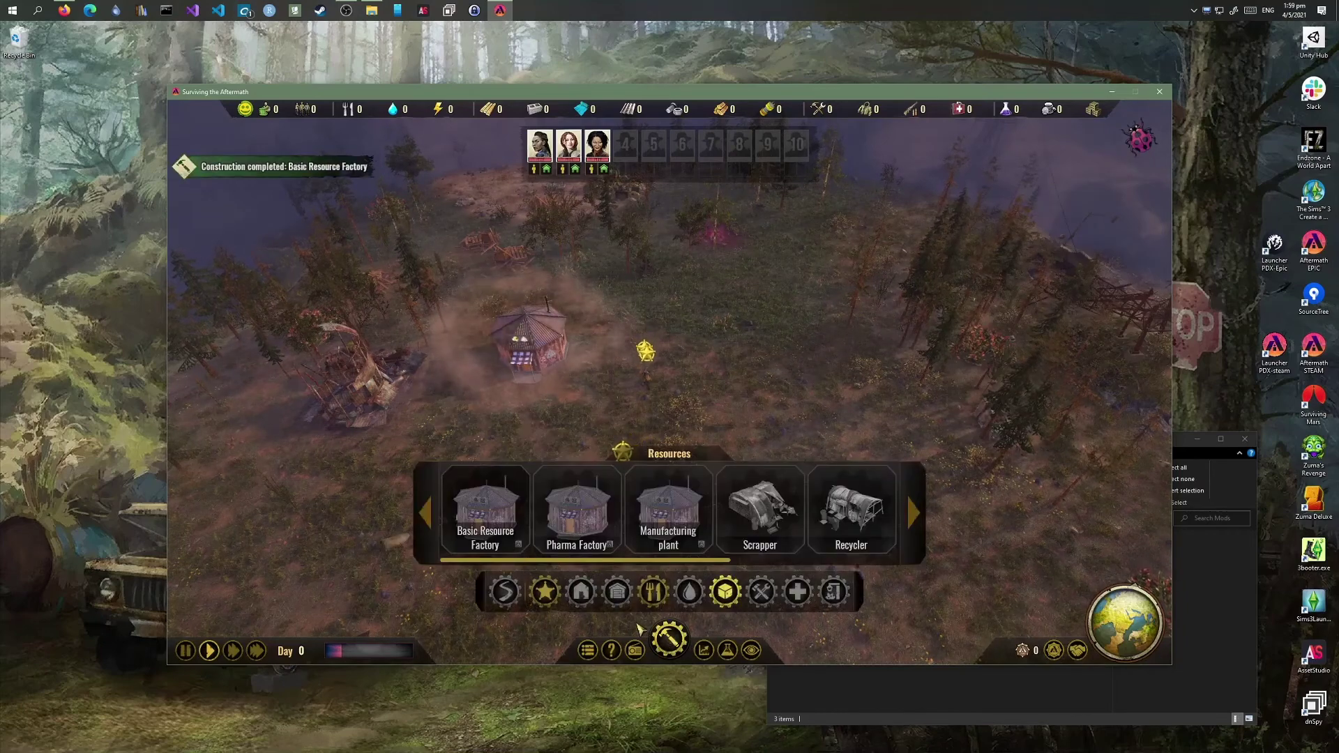
pyautogui.moveTo(598, 562); pyautogui.dragTo(925, 558)
pyautogui.moveTo(771, 565); pyautogui.dragTo(576, 573)
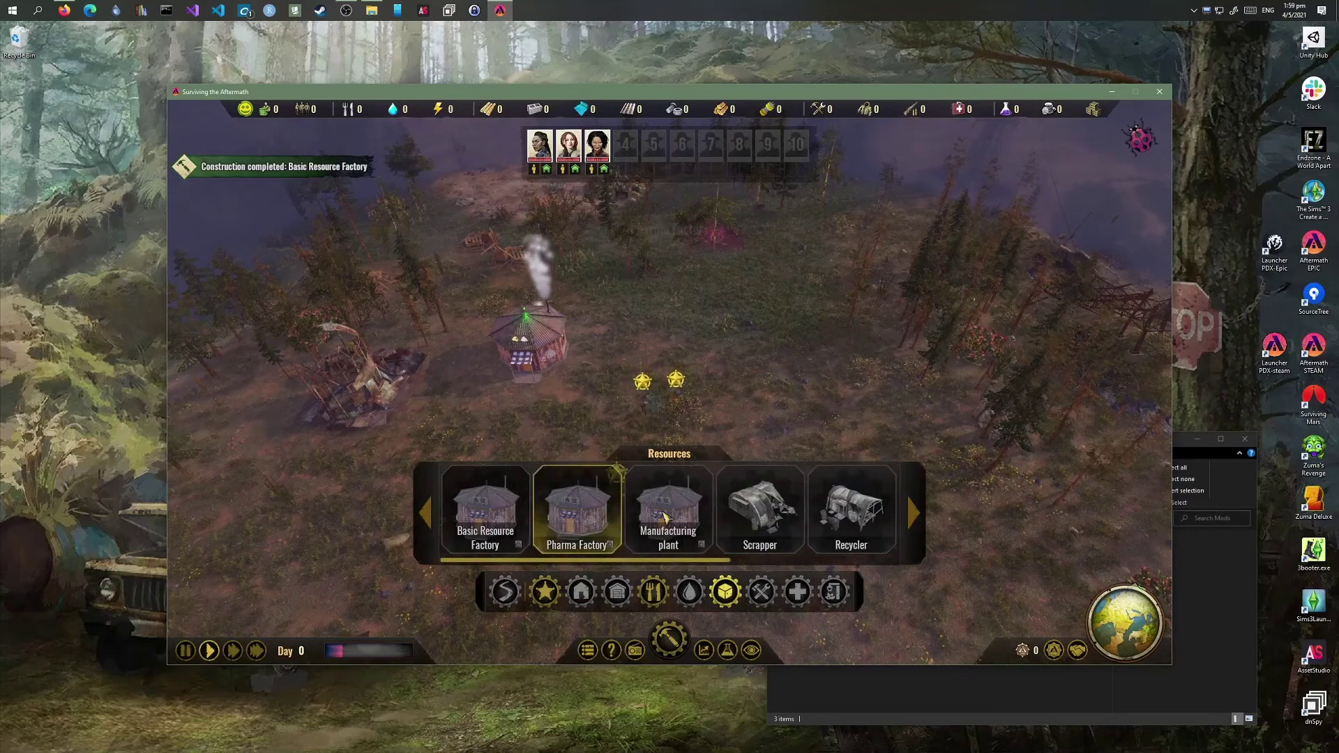
pyautogui.click(653, 592)
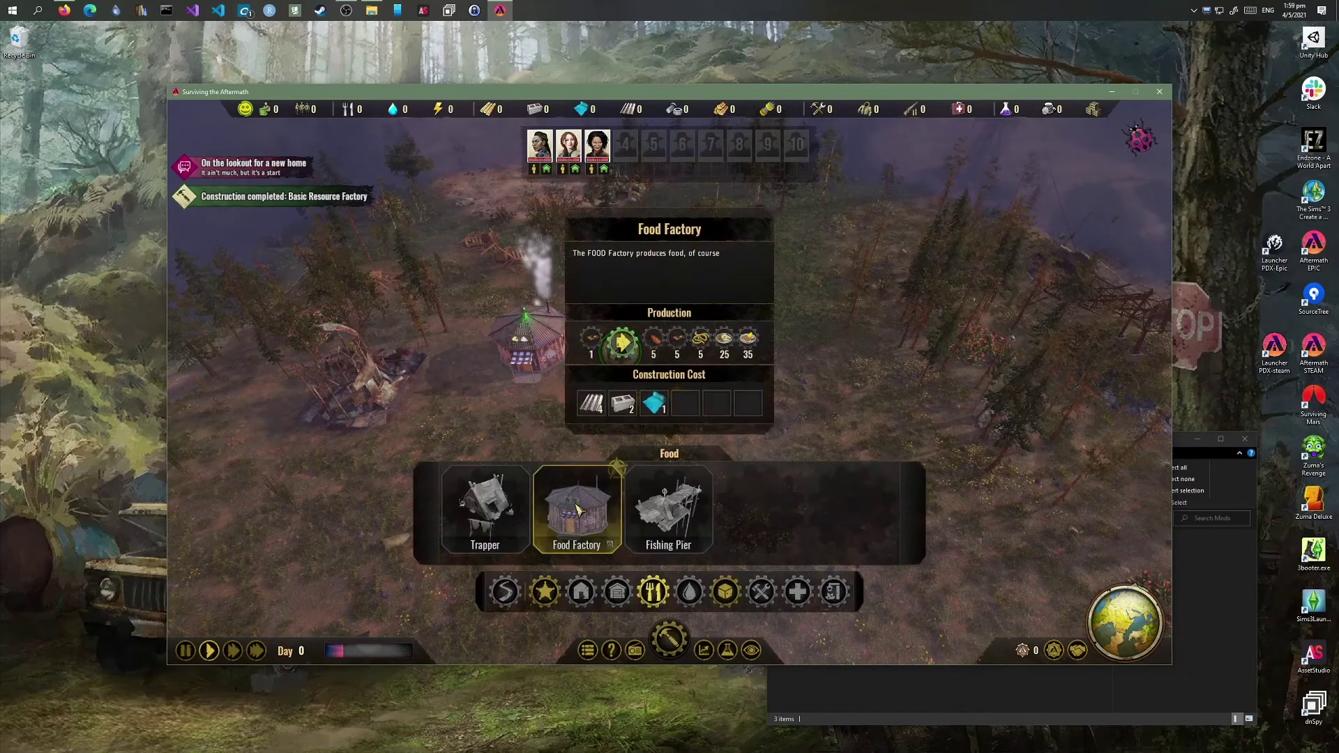
pyautogui.click(549, 539)
pyautogui.click(660, 339)
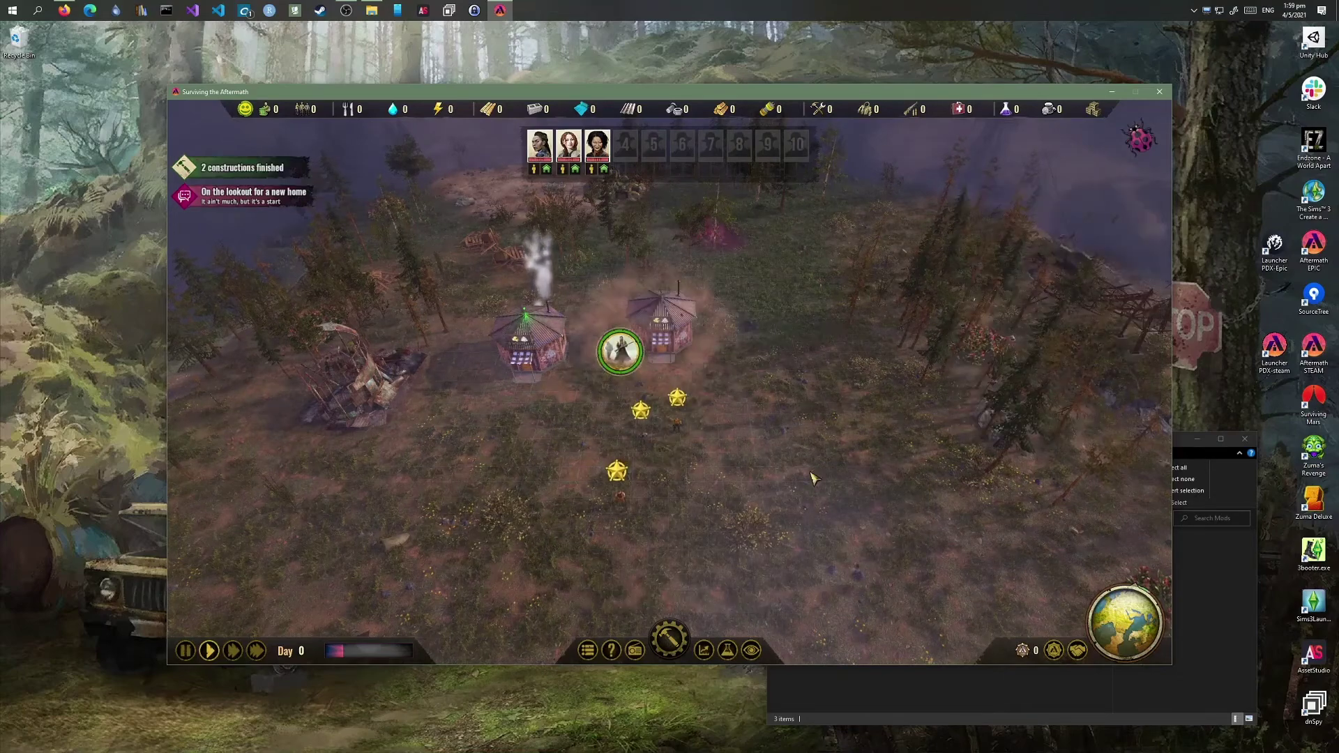
pyautogui.scroll(3, 792, 500)
pyautogui.press('q')
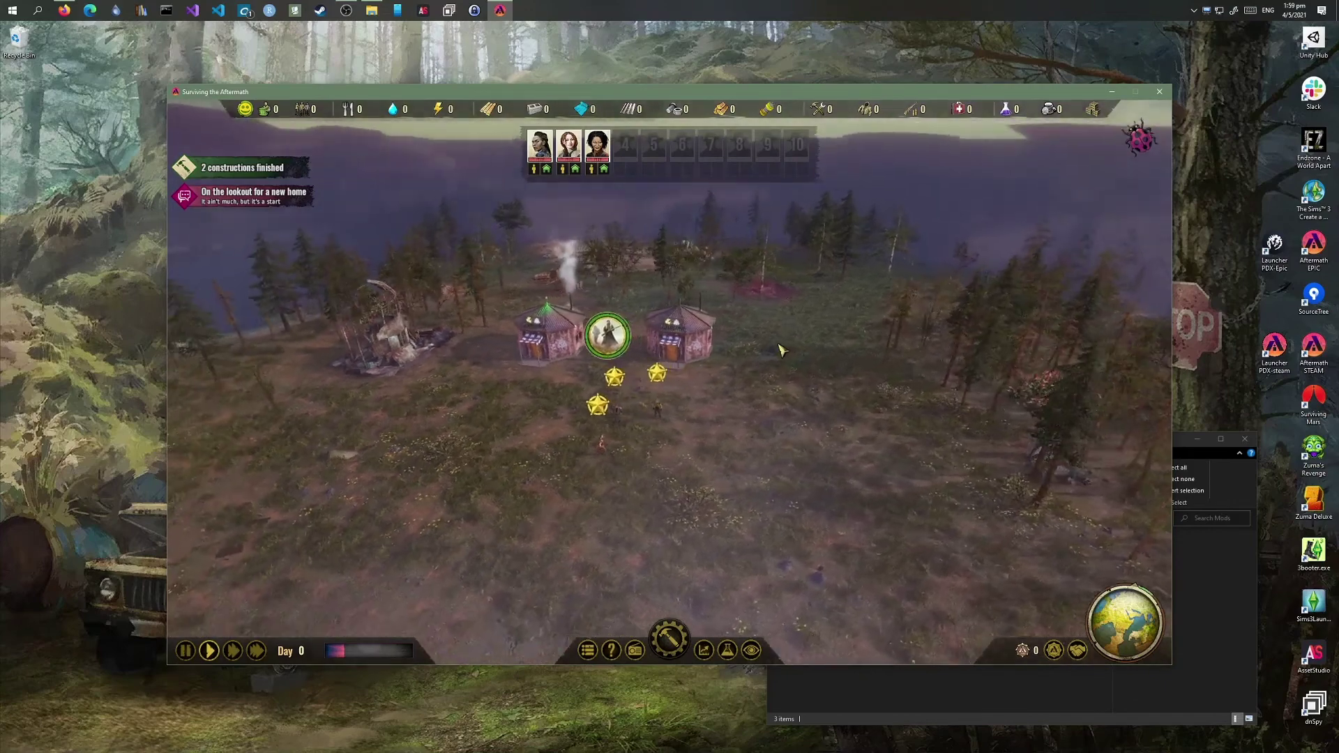
pyautogui.click(678, 338)
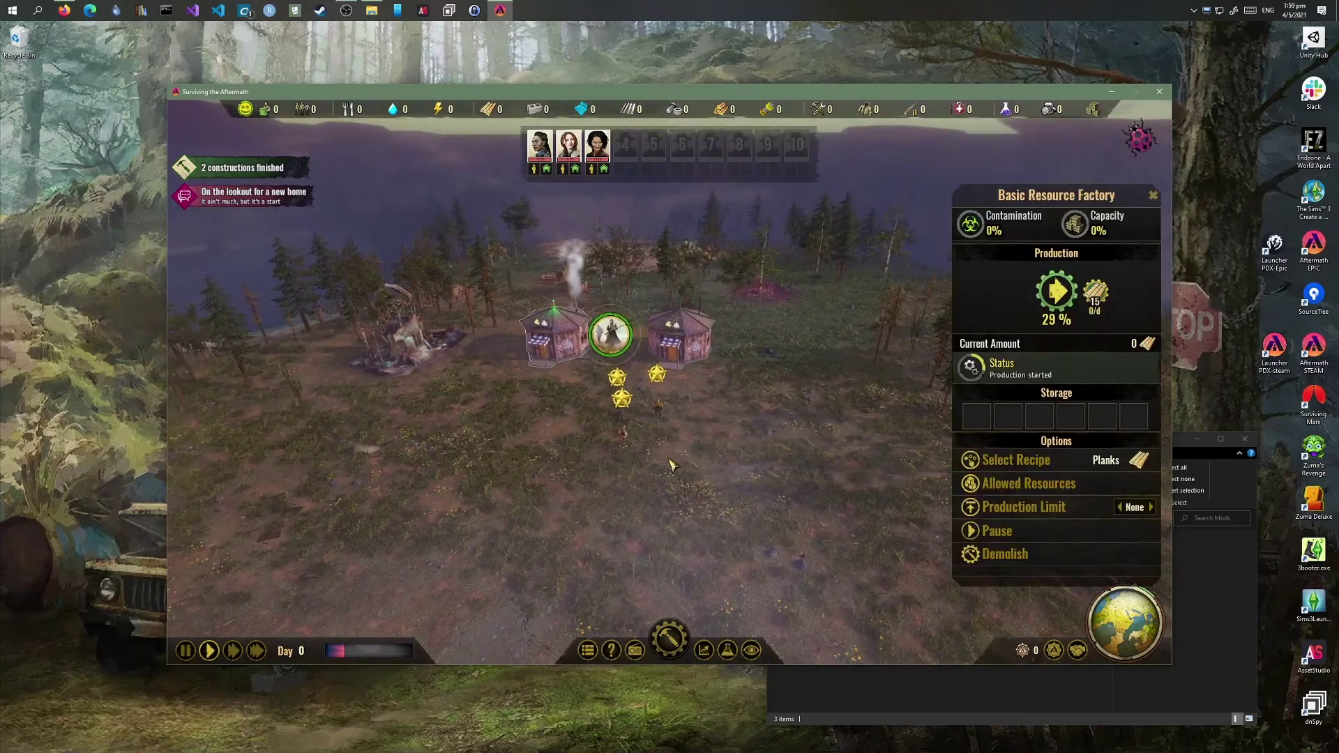
# Use the debug menu's General and Tech Tree commands to explore the whole map and unlock all techs.
pyautogui.press('`')
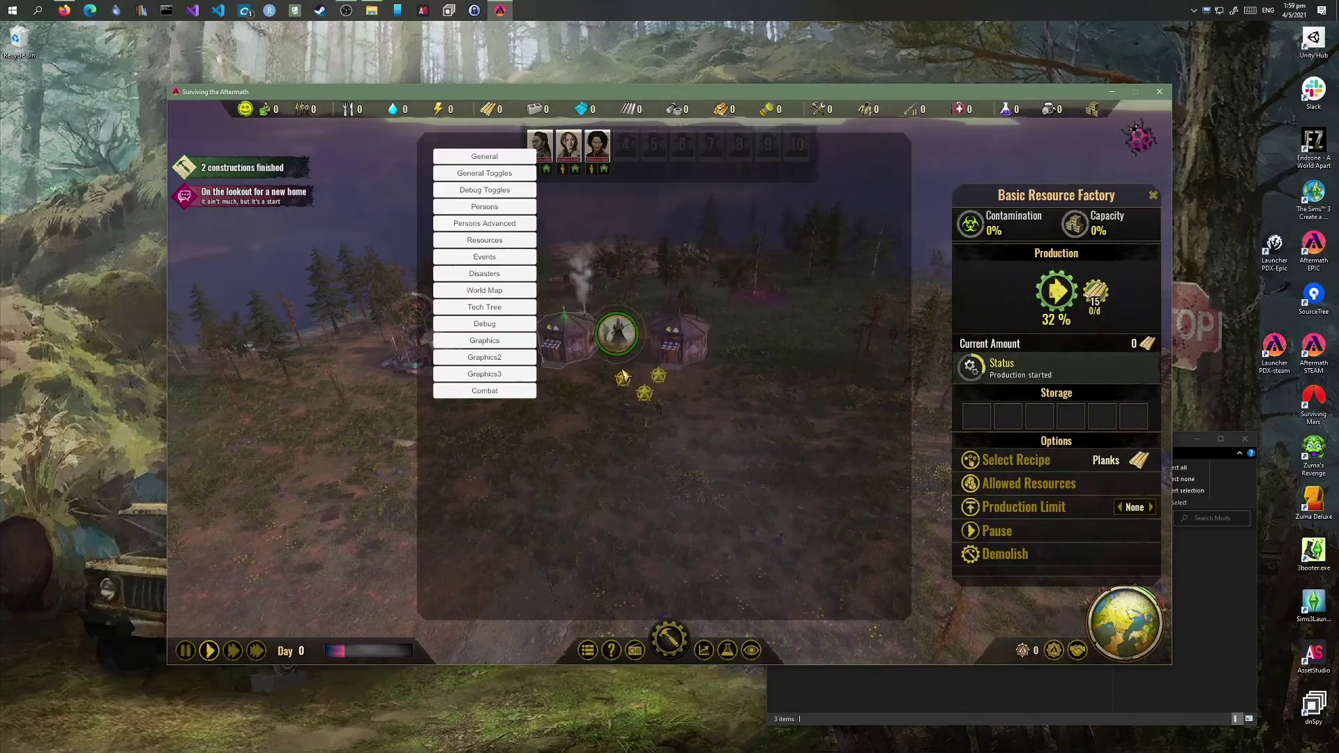
pyautogui.click(513, 157)
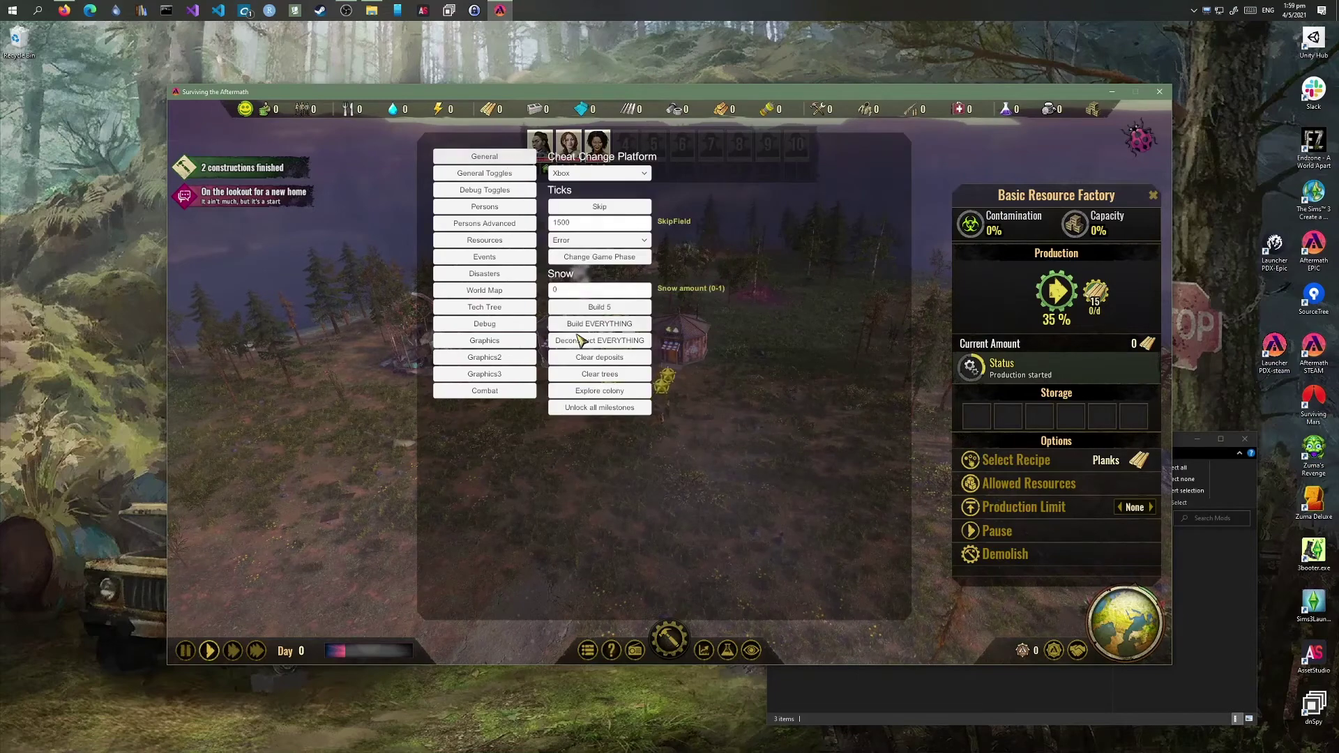
pyautogui.click(484, 173)
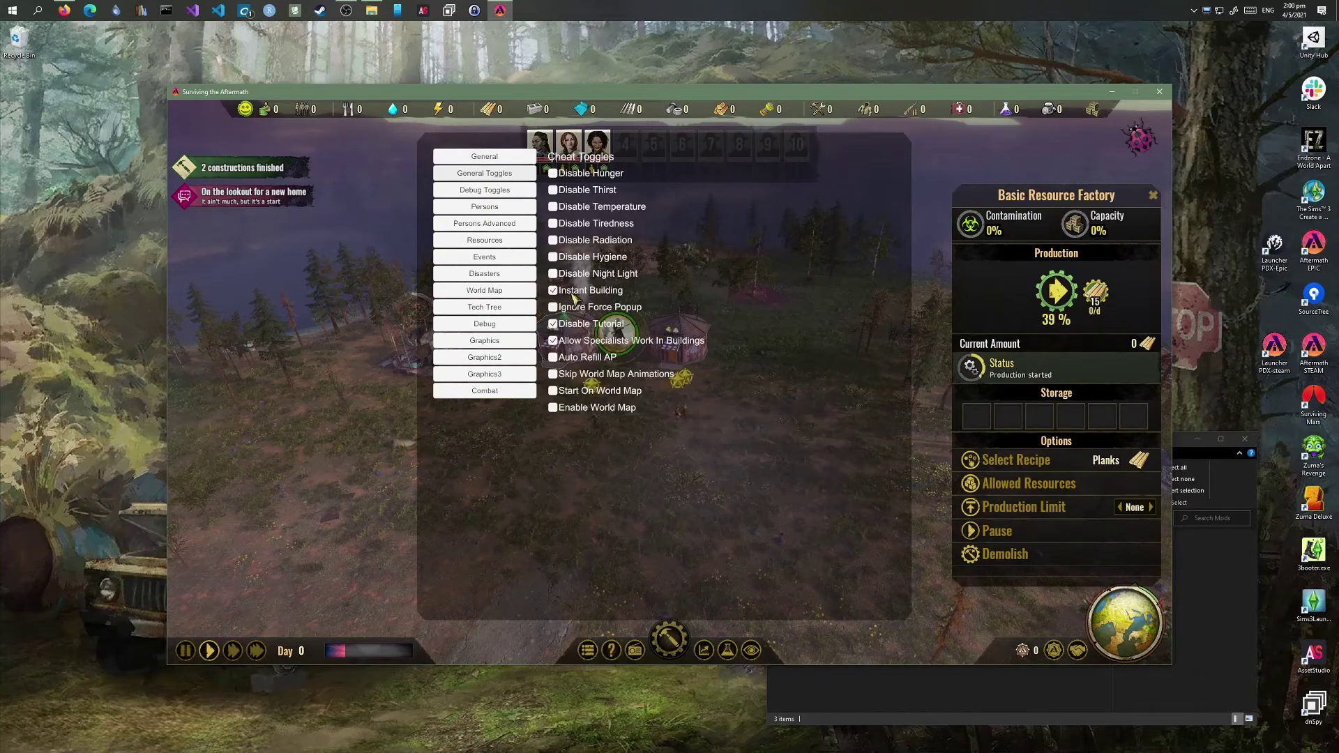
pyautogui.click(498, 158)
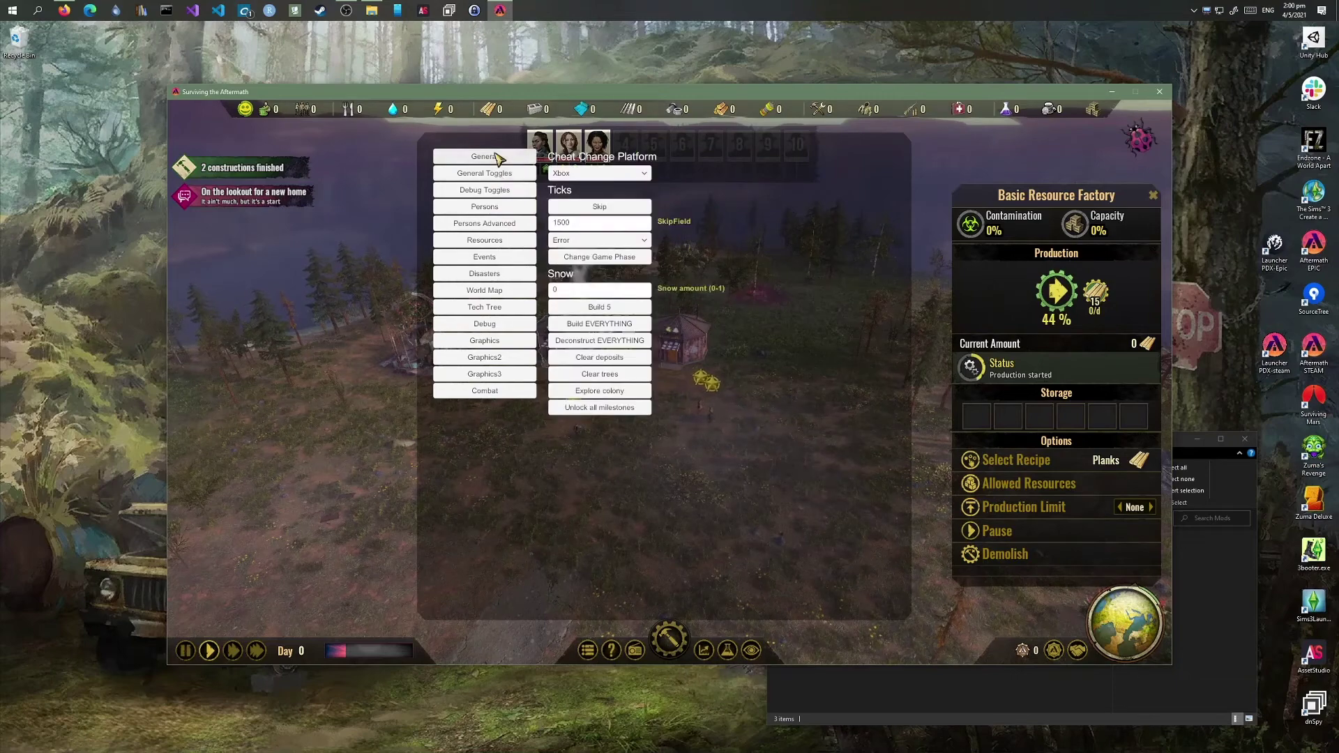
pyautogui.click(598, 390)
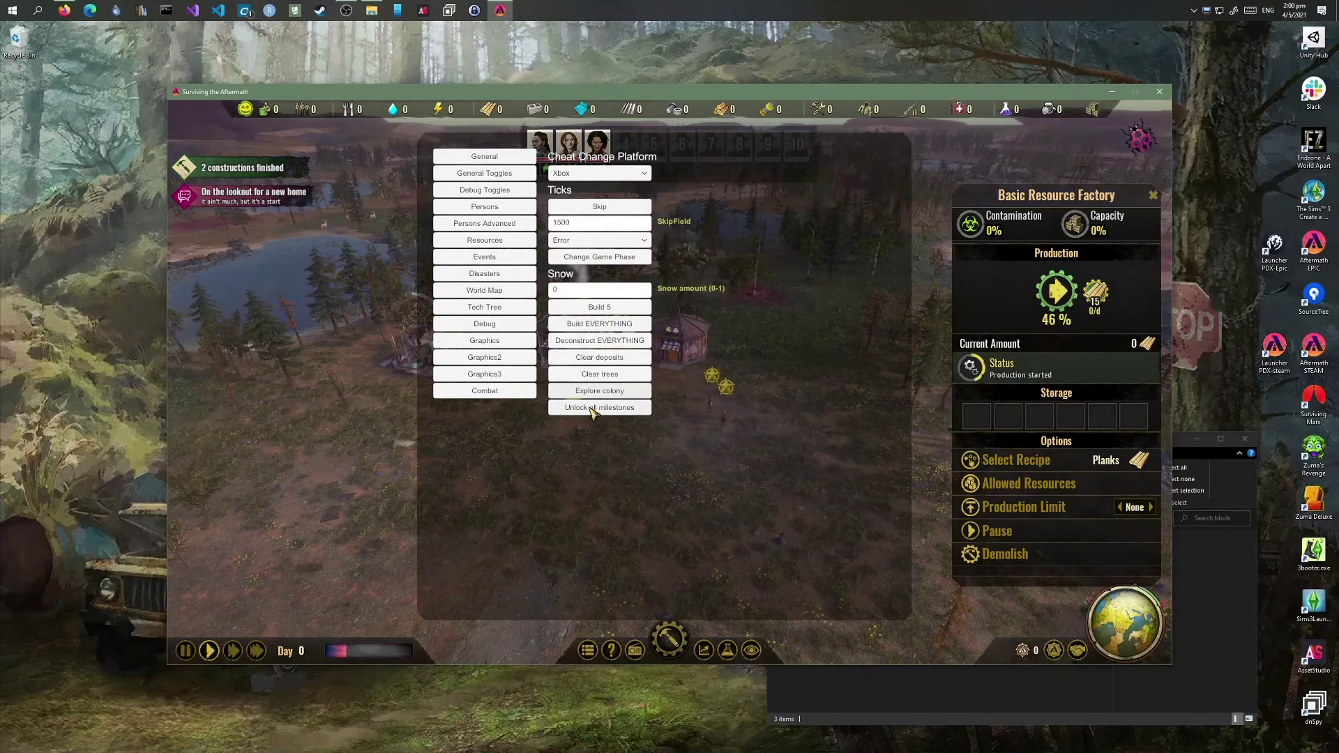
pyautogui.click(483, 309)
pyautogui.click(614, 194)
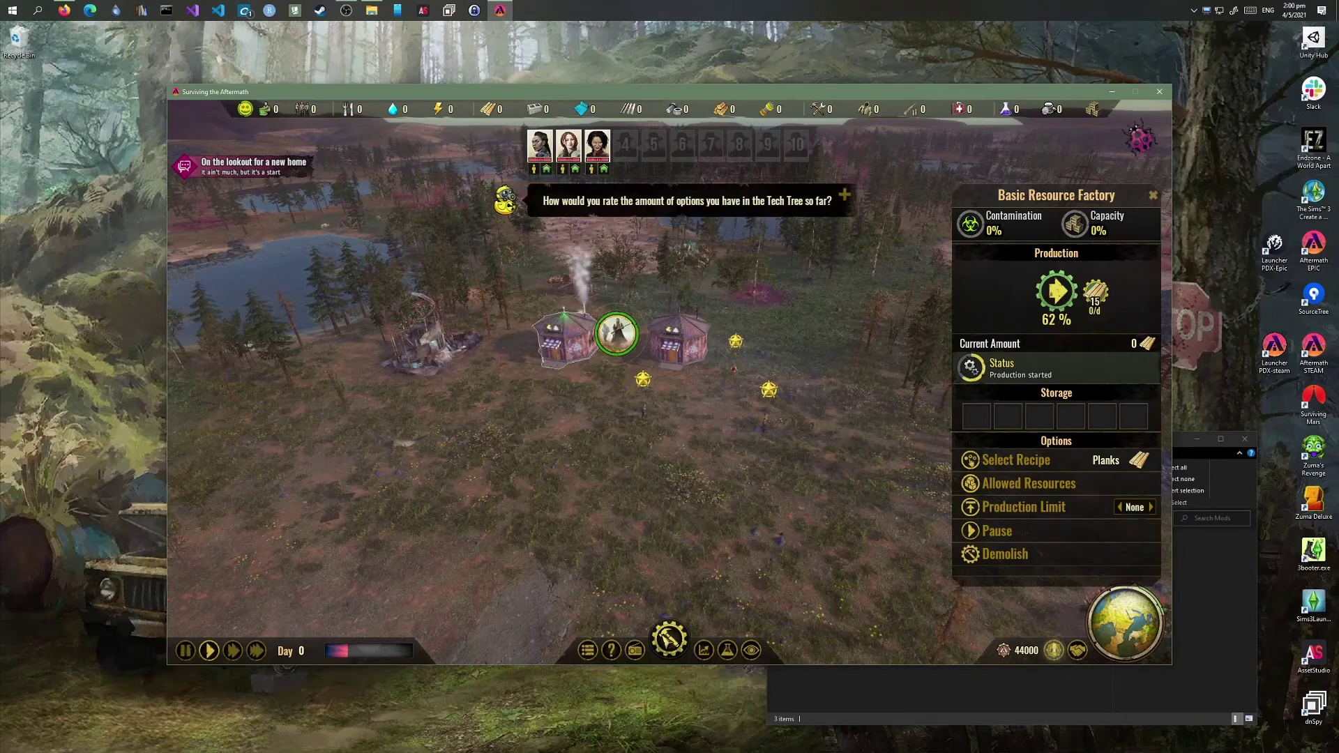
# Place a Campsite from the exploration buildings beside the factories and view its details.
pyautogui.click(668, 638)
pyautogui.click(509, 592)
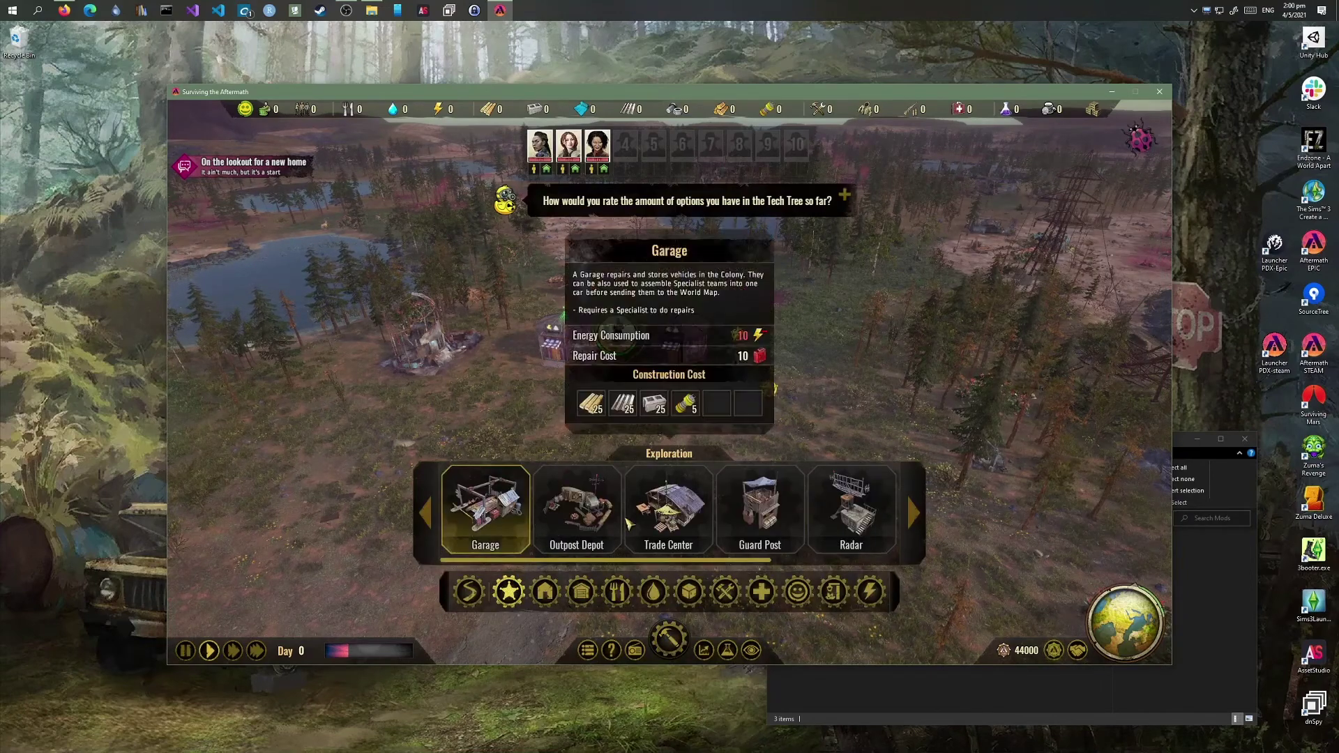
pyautogui.scroll(-2, 802, 530)
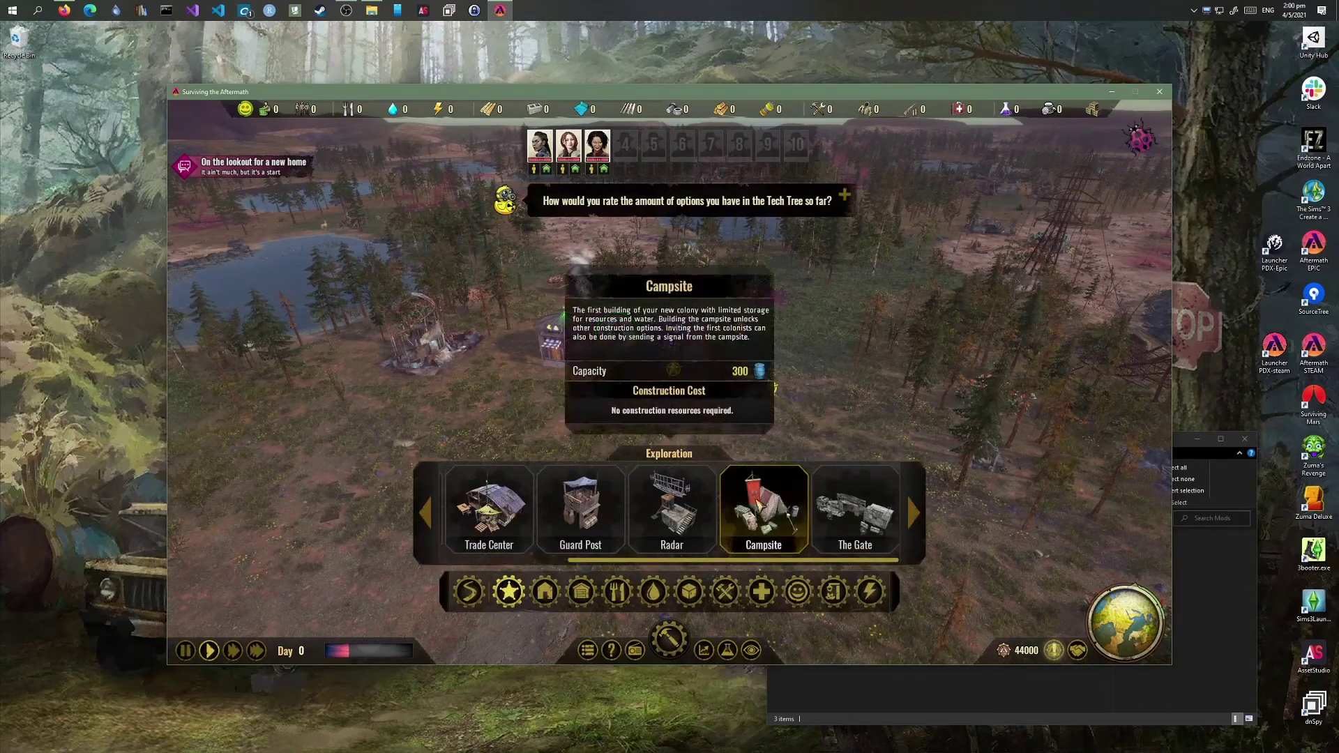
pyautogui.click(799, 355)
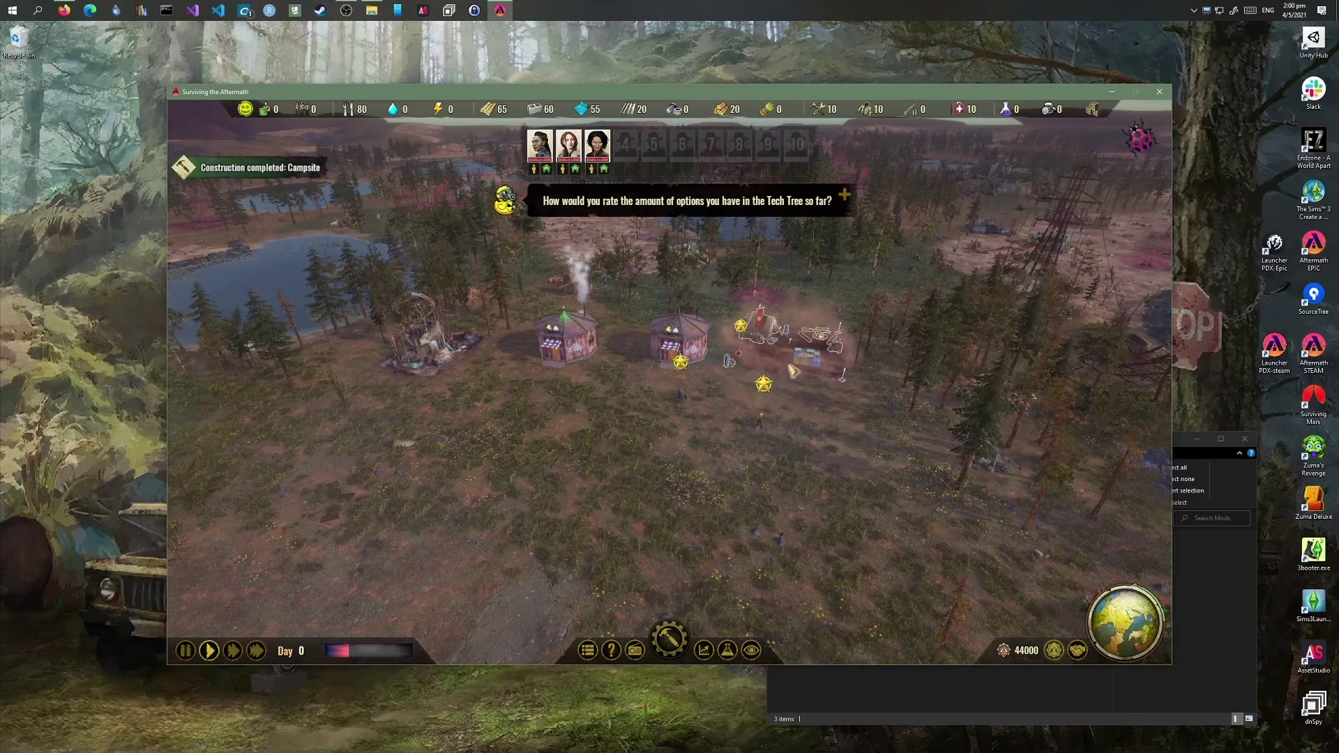
pyautogui.click(798, 351)
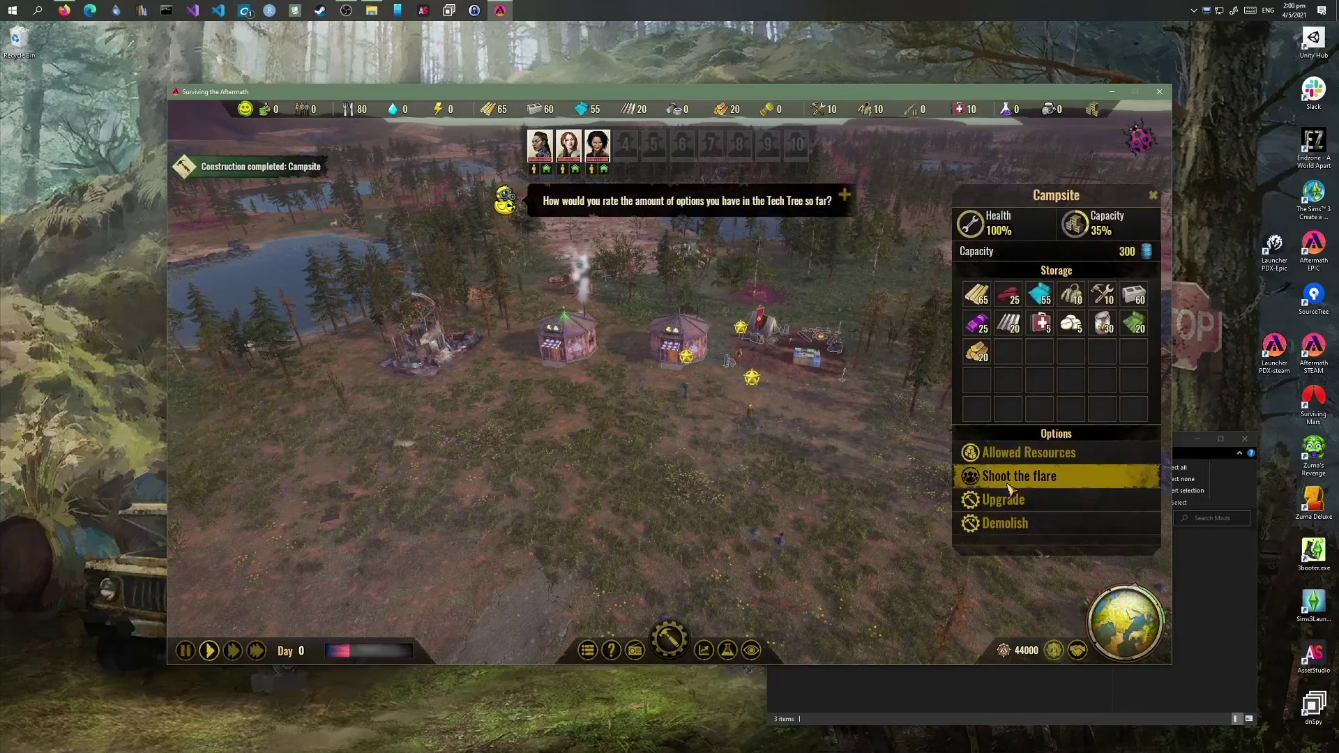
pyautogui.scroll(-2, 542, 456)
pyautogui.scroll(2, 601, 459)
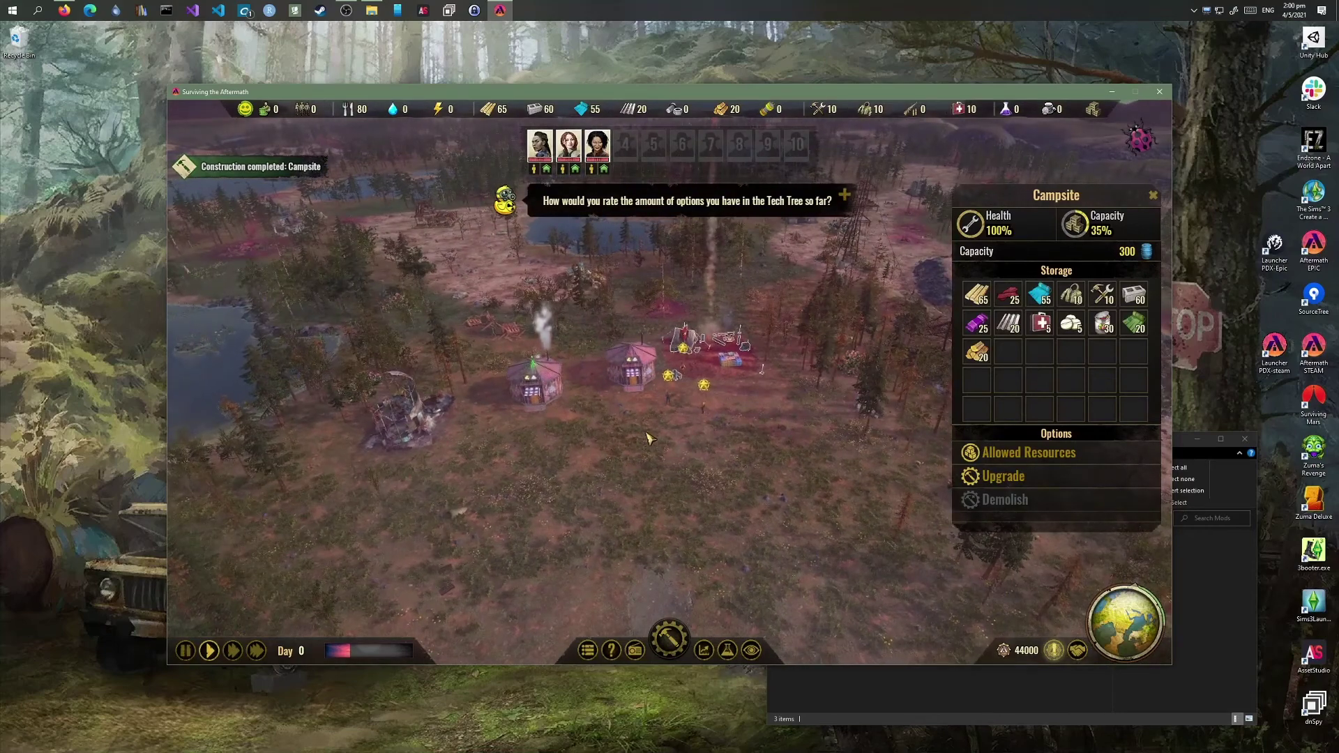
pyautogui.scroll(3, 648, 438)
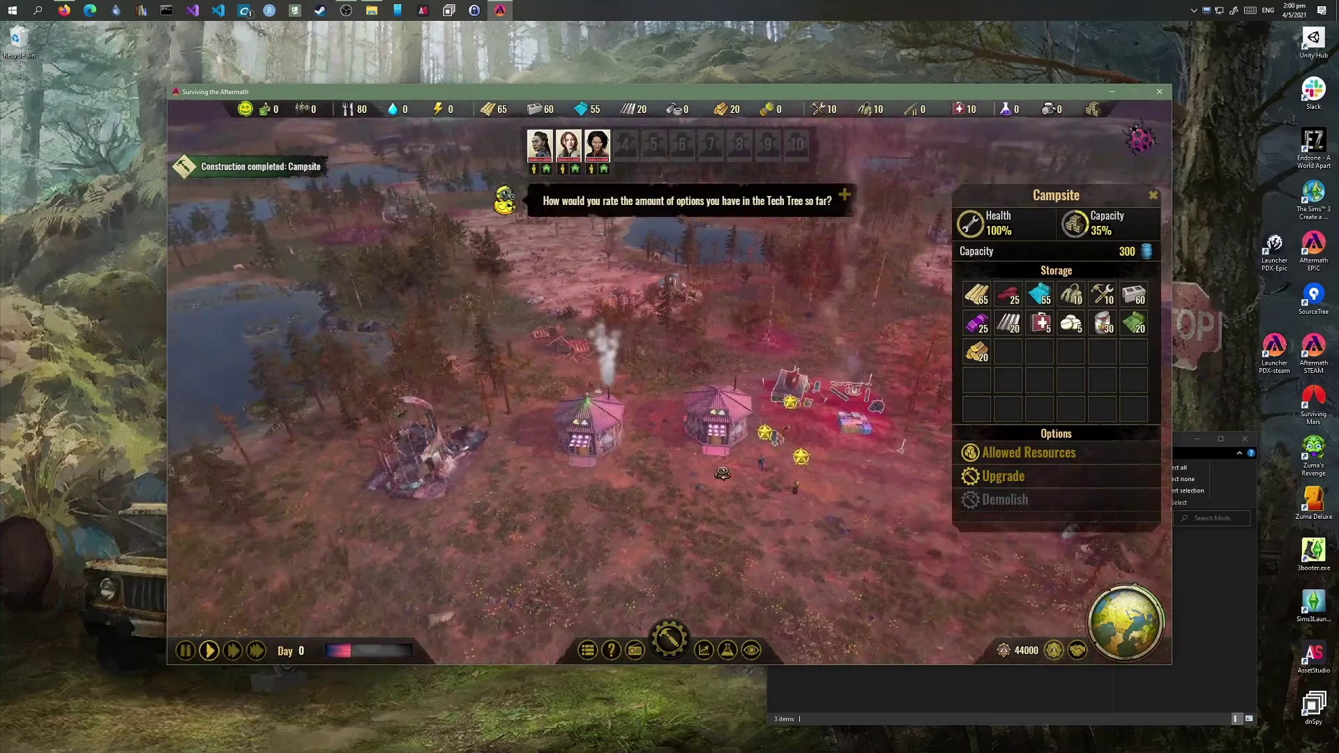
pyautogui.scroll(-2, 723, 473)
# Switch the Food Factory's recipe from Cockroaches to Fish.
pyautogui.click(707, 421)
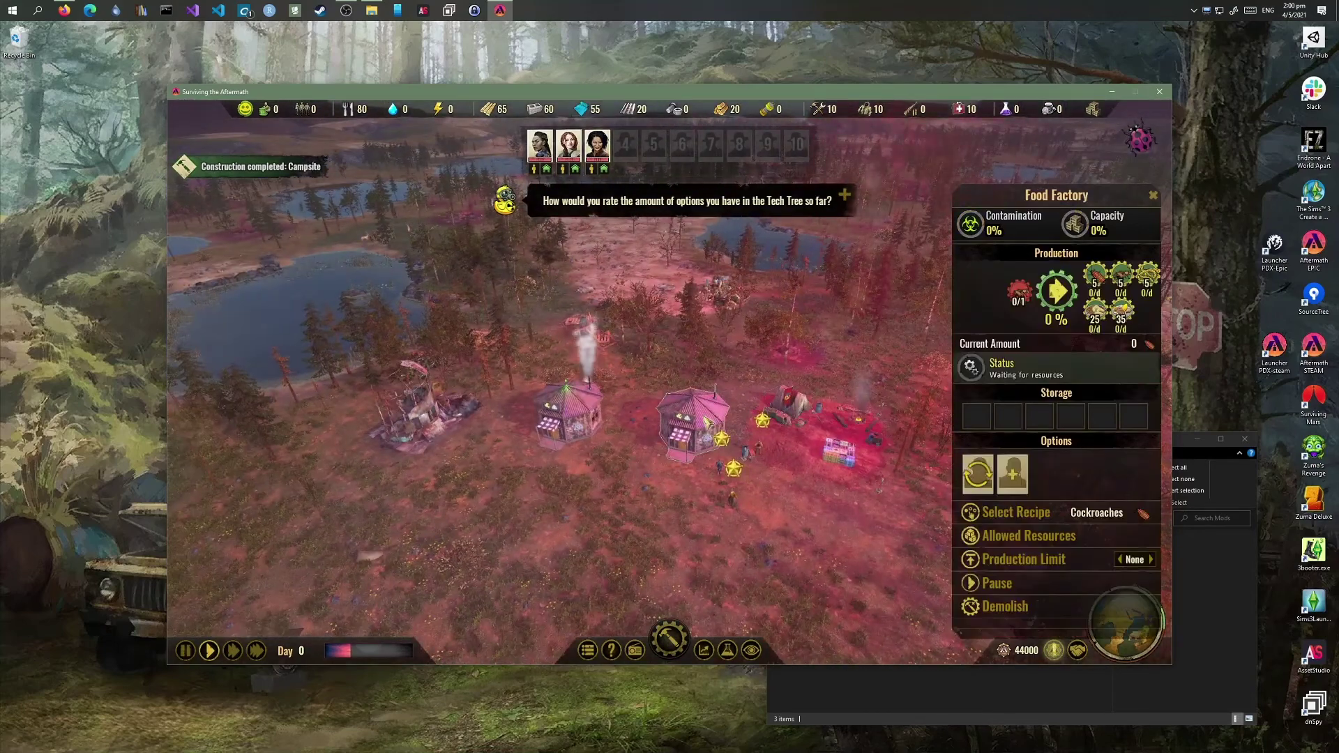
pyautogui.click(1081, 516)
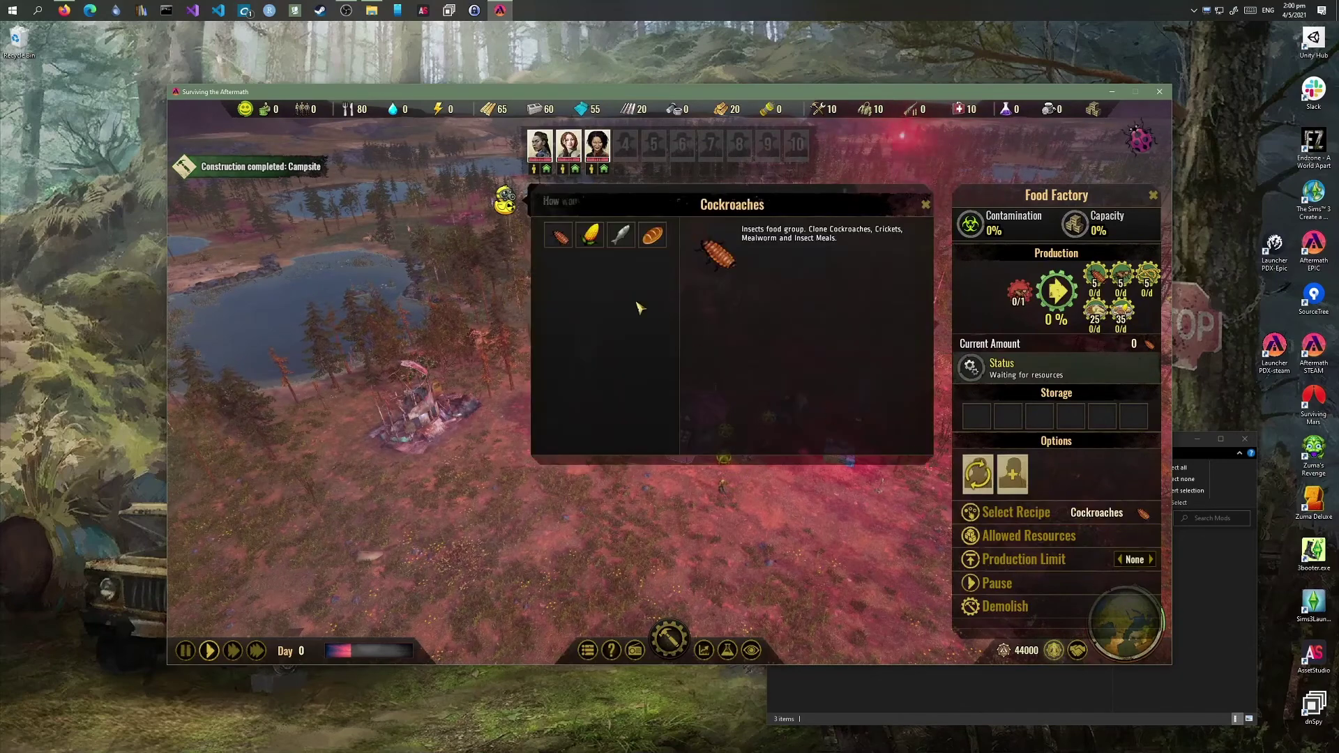
pyautogui.click(621, 236)
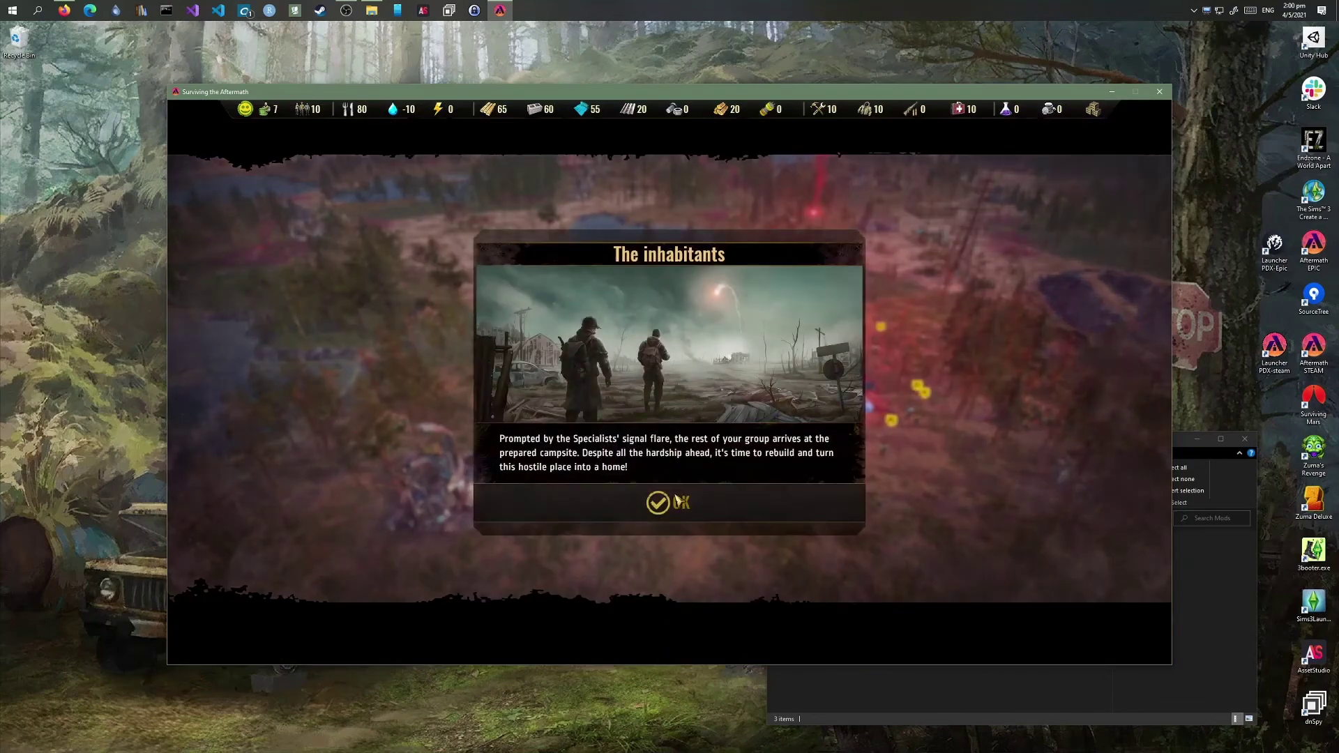
# Dismiss the story message, force Event_Windfall from the debug Events list, and open its notification.
pyautogui.click(676, 501)
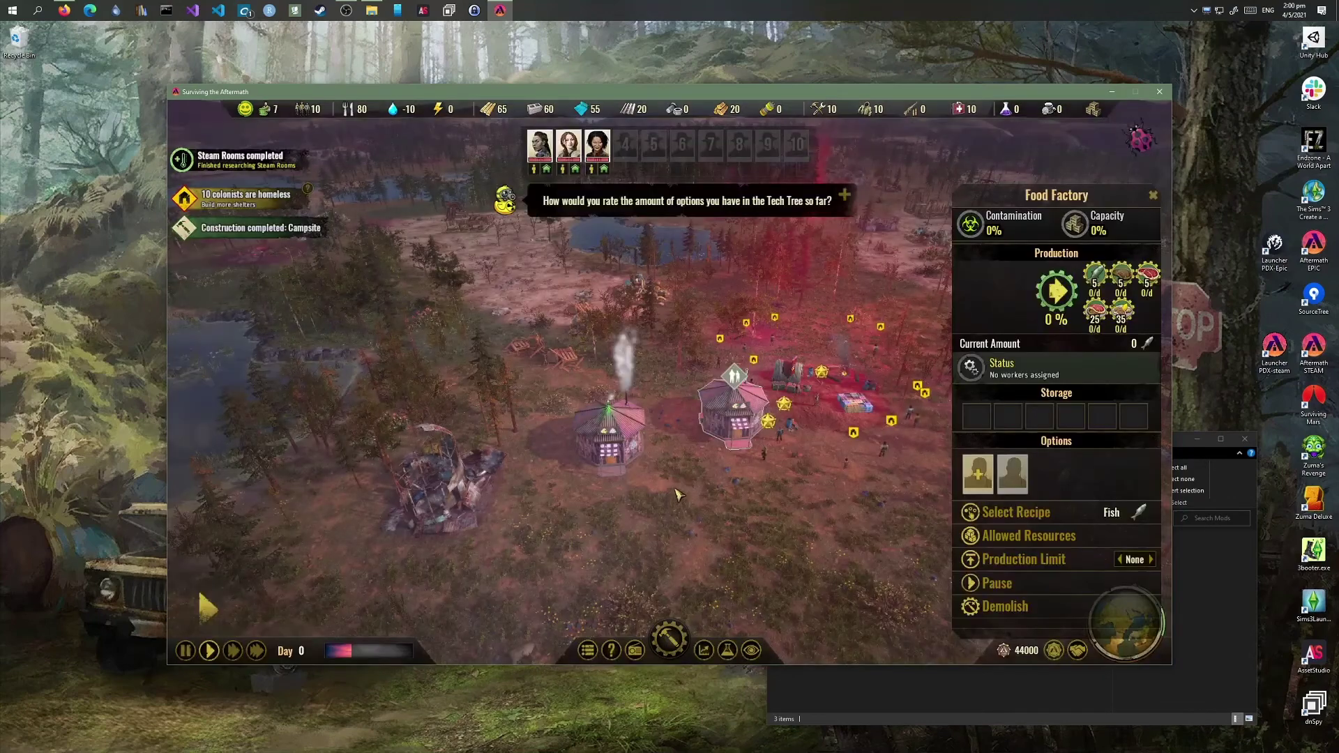
pyautogui.press('F1')
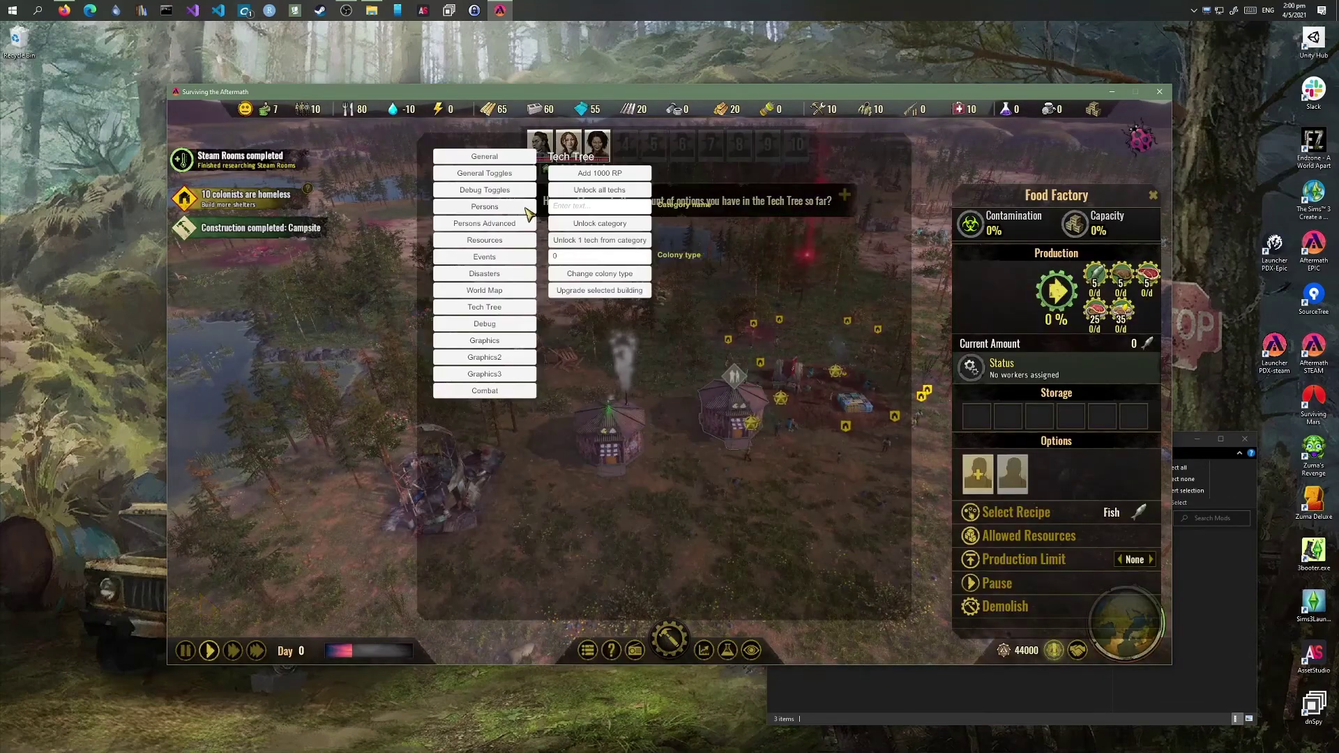
pyautogui.click(497, 257)
pyautogui.click(651, 314)
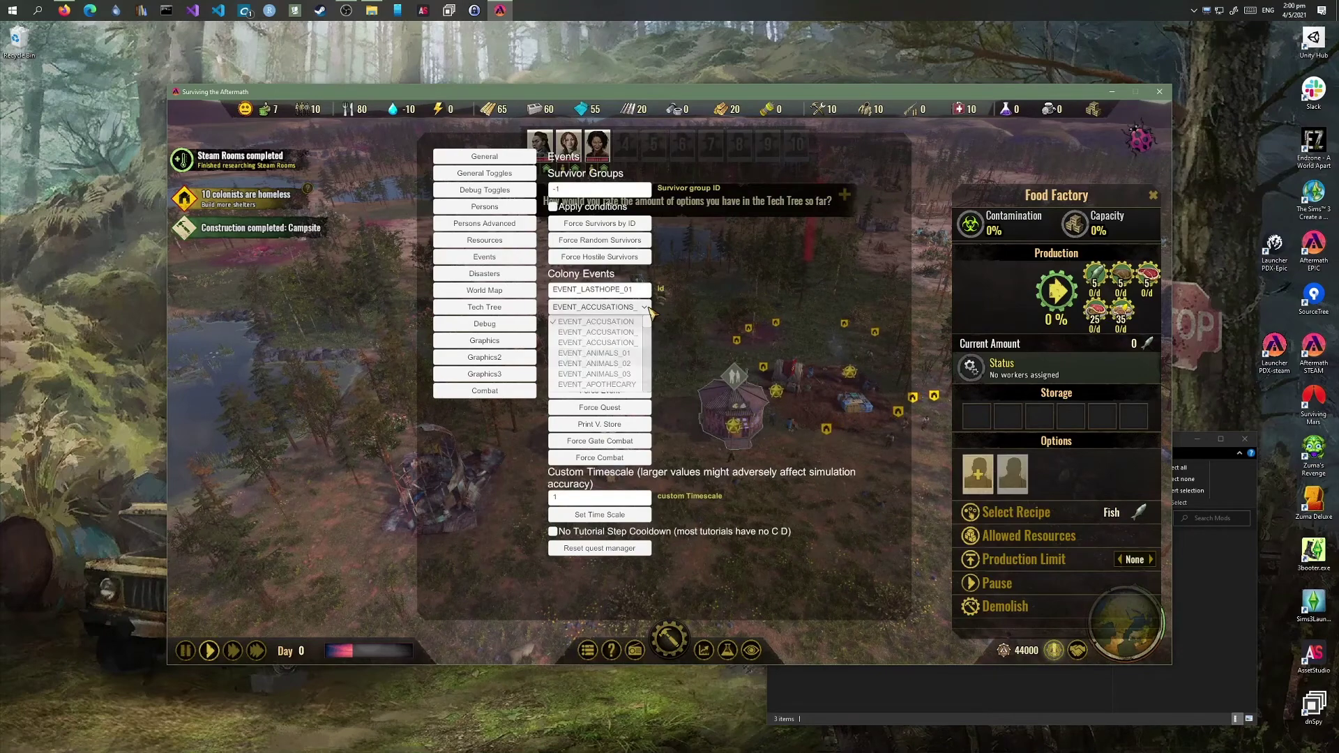
pyautogui.moveTo(647, 335); pyautogui.dragTo(644, 393)
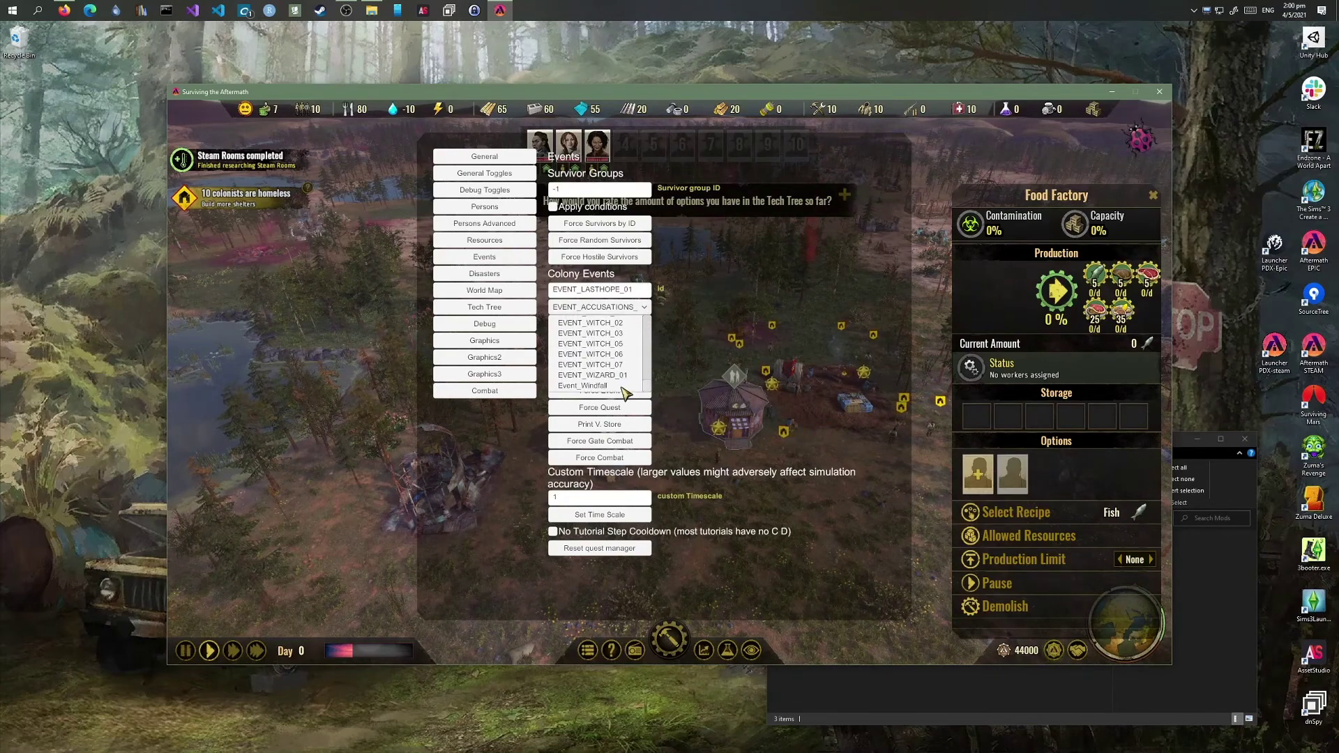
pyautogui.click(621, 387)
pyautogui.click(618, 391)
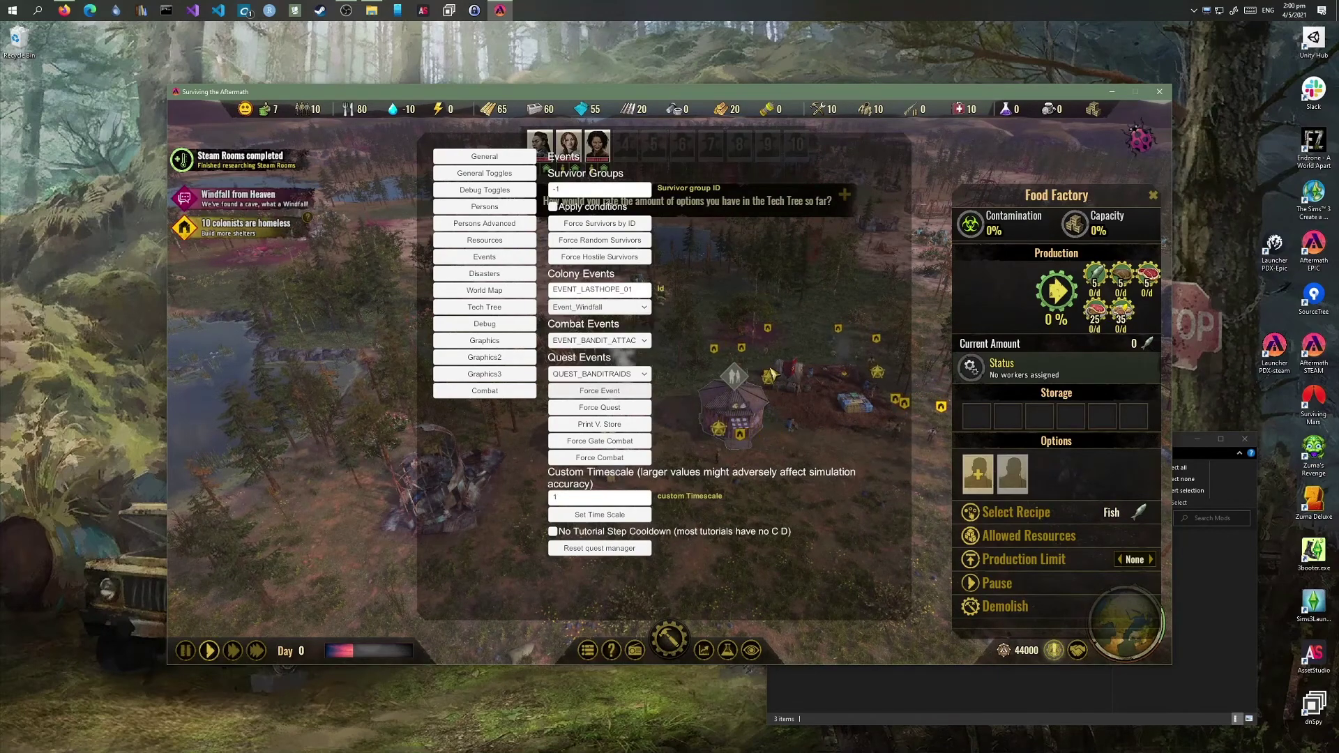
pyautogui.press('Escape')
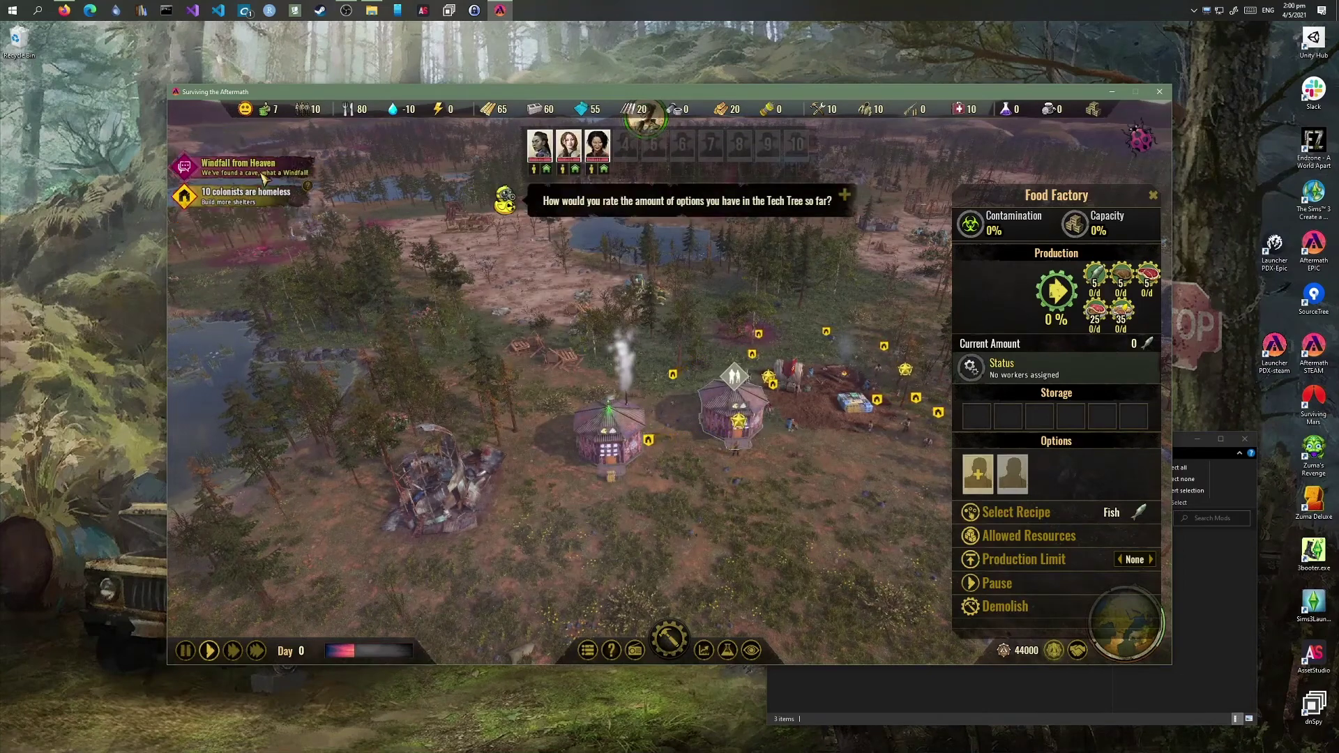
pyautogui.click(261, 168)
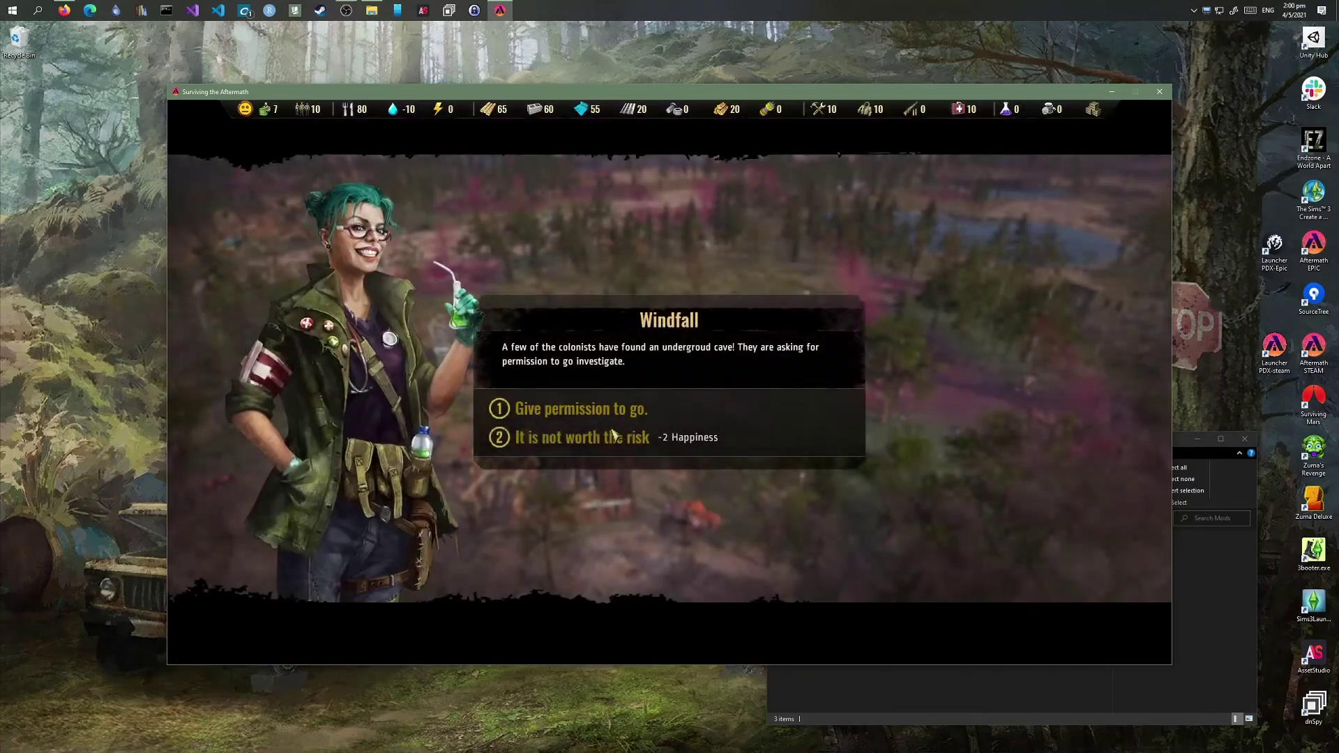
# Answer 'It is not worth the risk', dismiss Stay in Colony, and close the Food Factory panel.
pyautogui.click(597, 439)
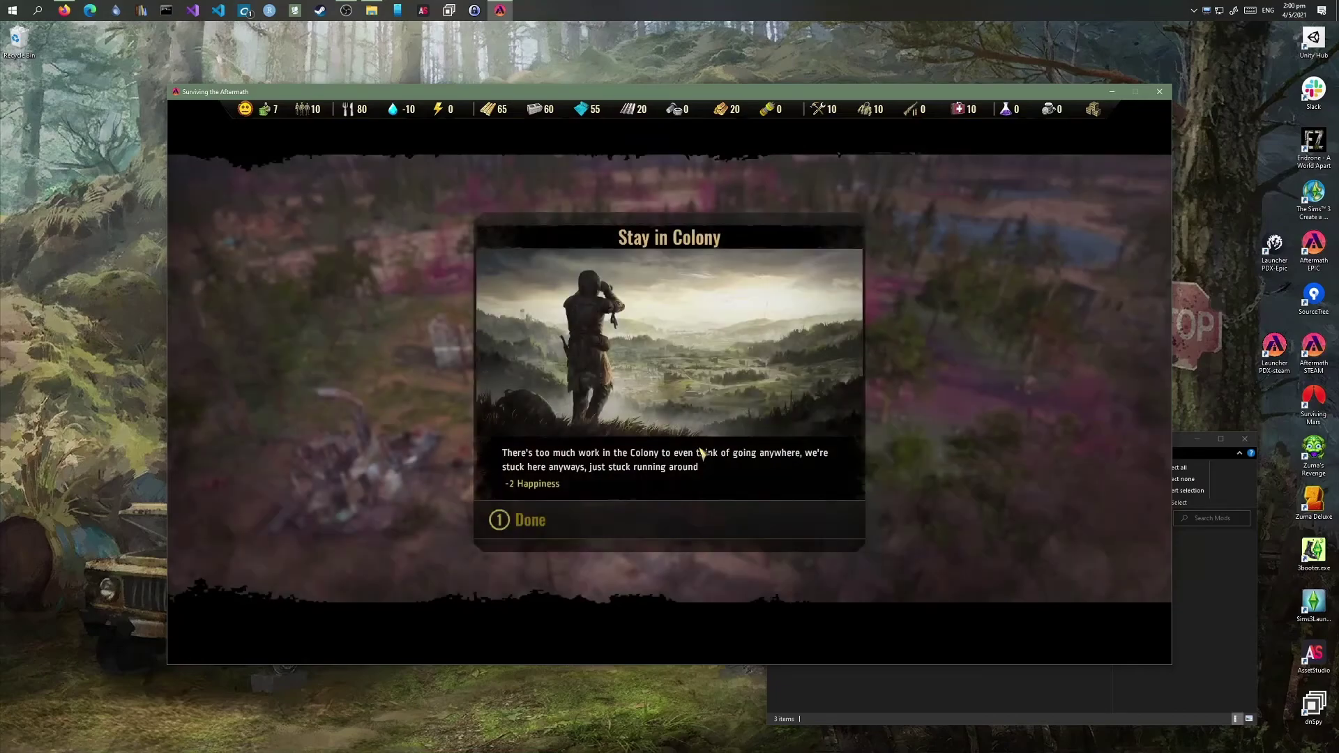
pyautogui.click(575, 522)
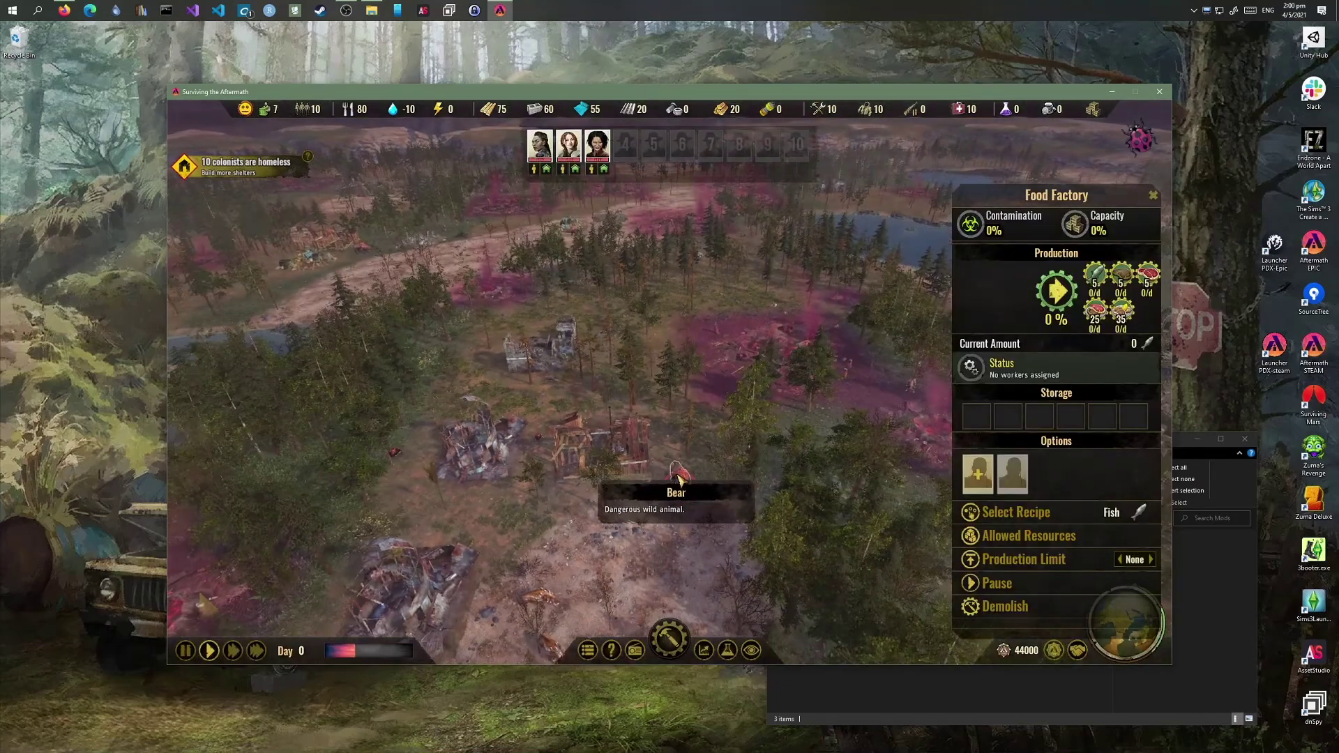
pyautogui.press('w')
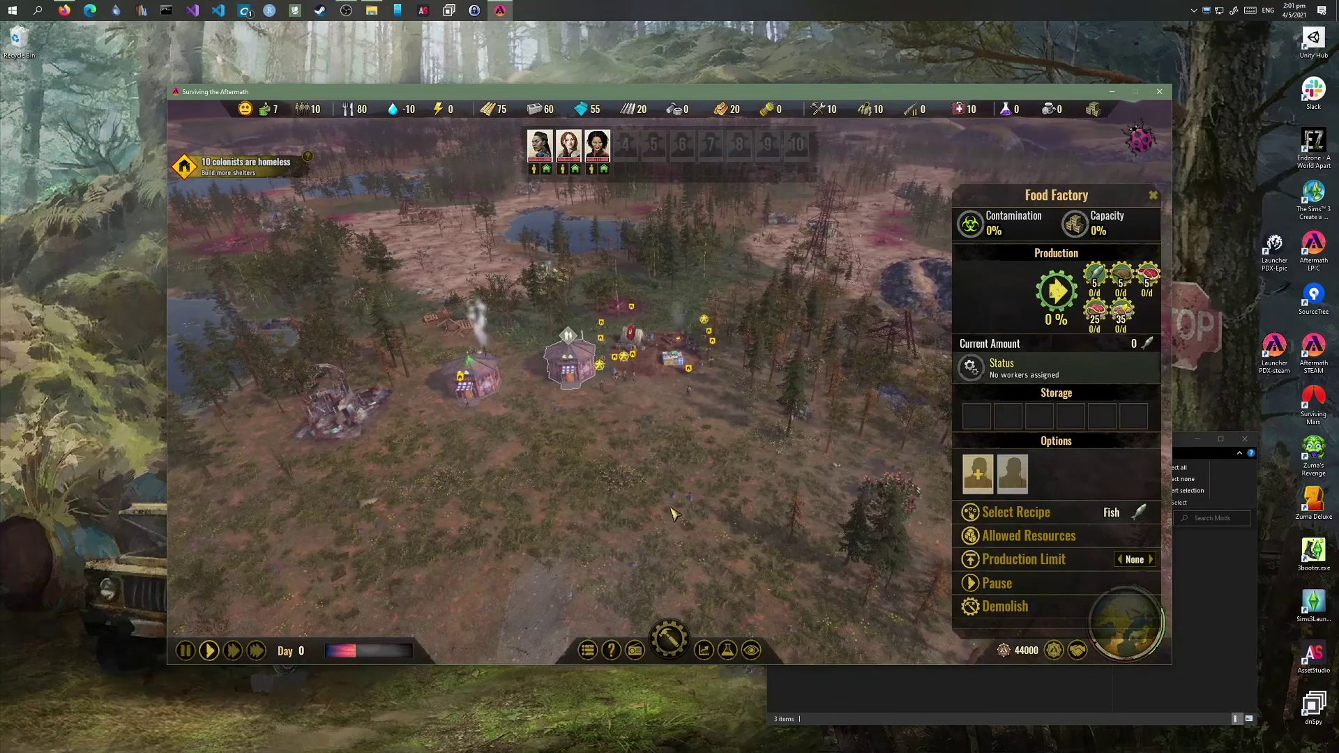
pyautogui.press('s')
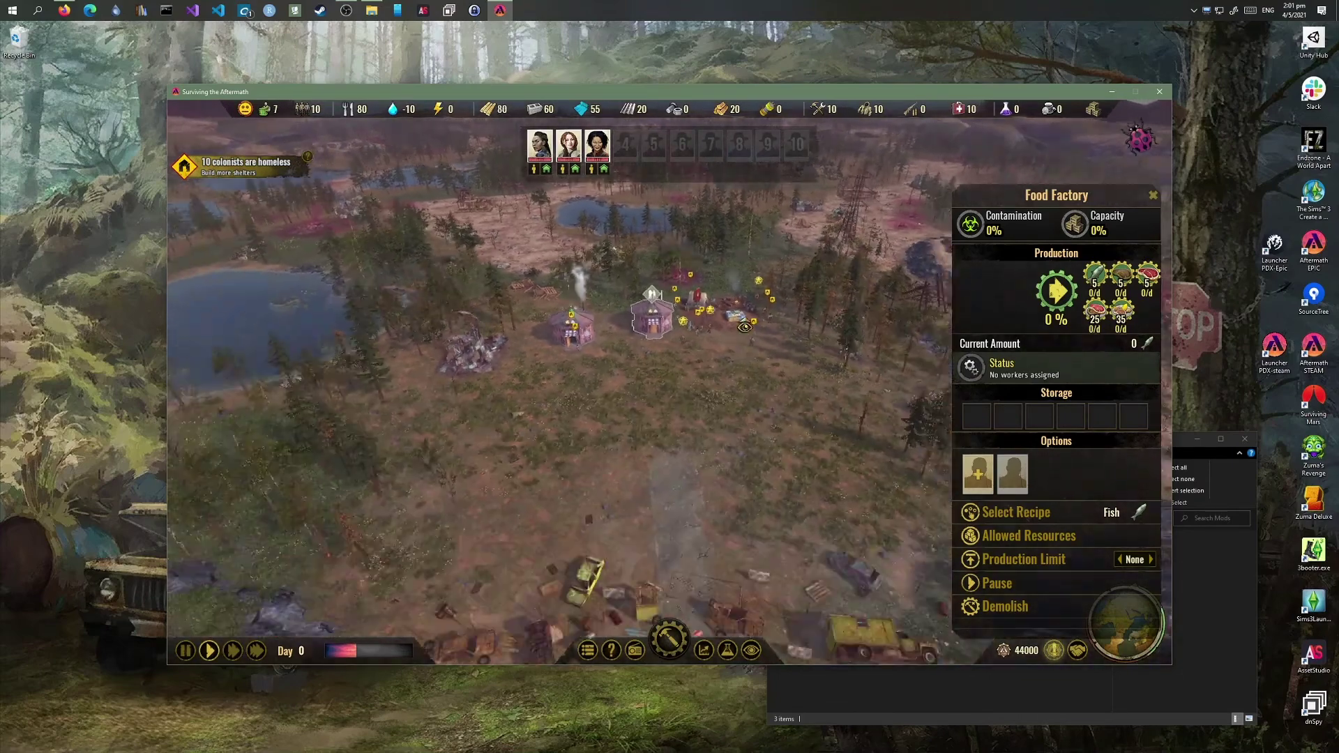
pyautogui.press('s')
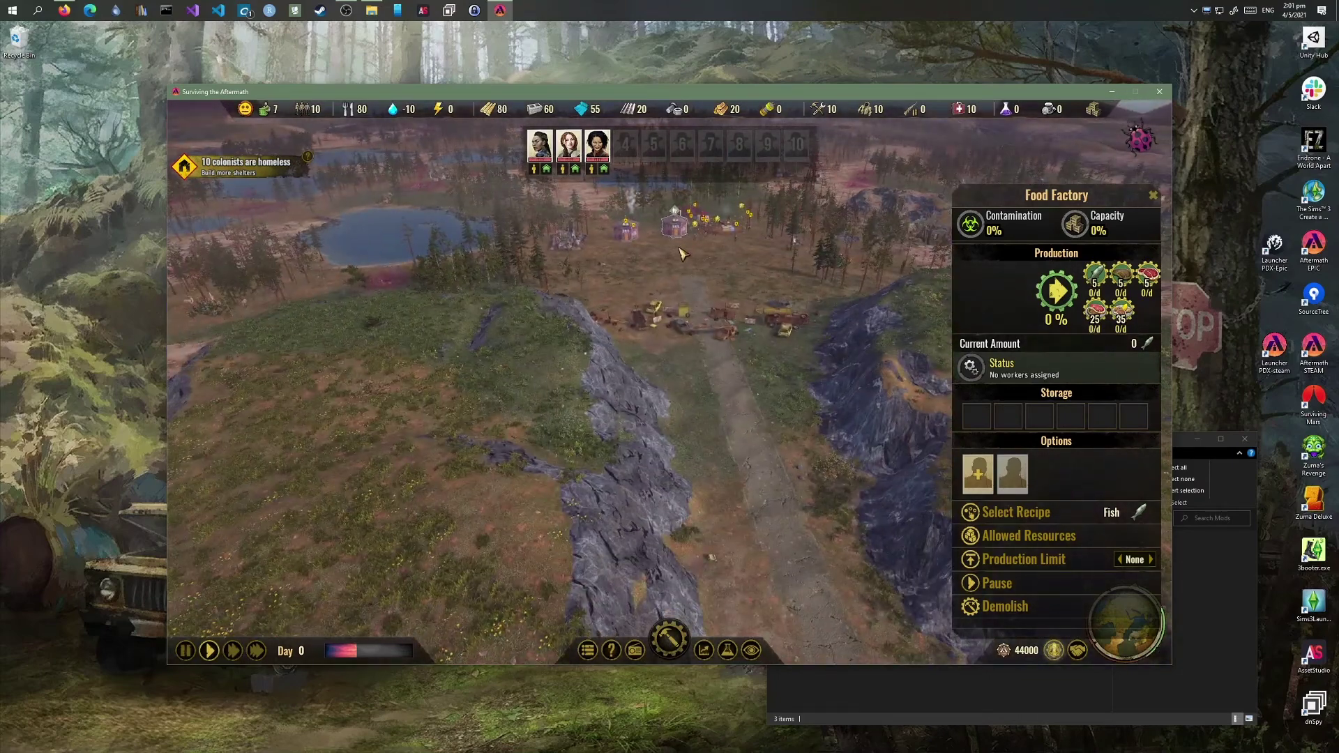
pyautogui.press('w')
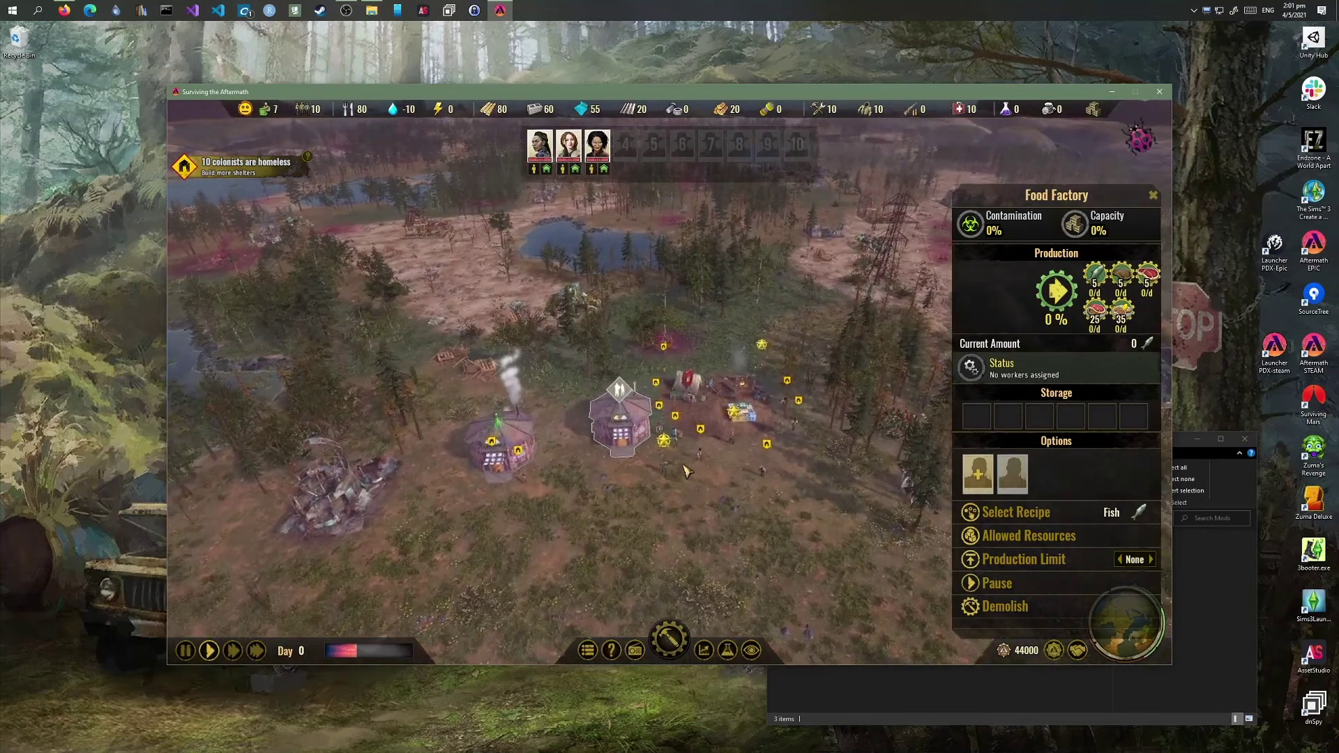
pyautogui.press('q')
pyautogui.press('q')
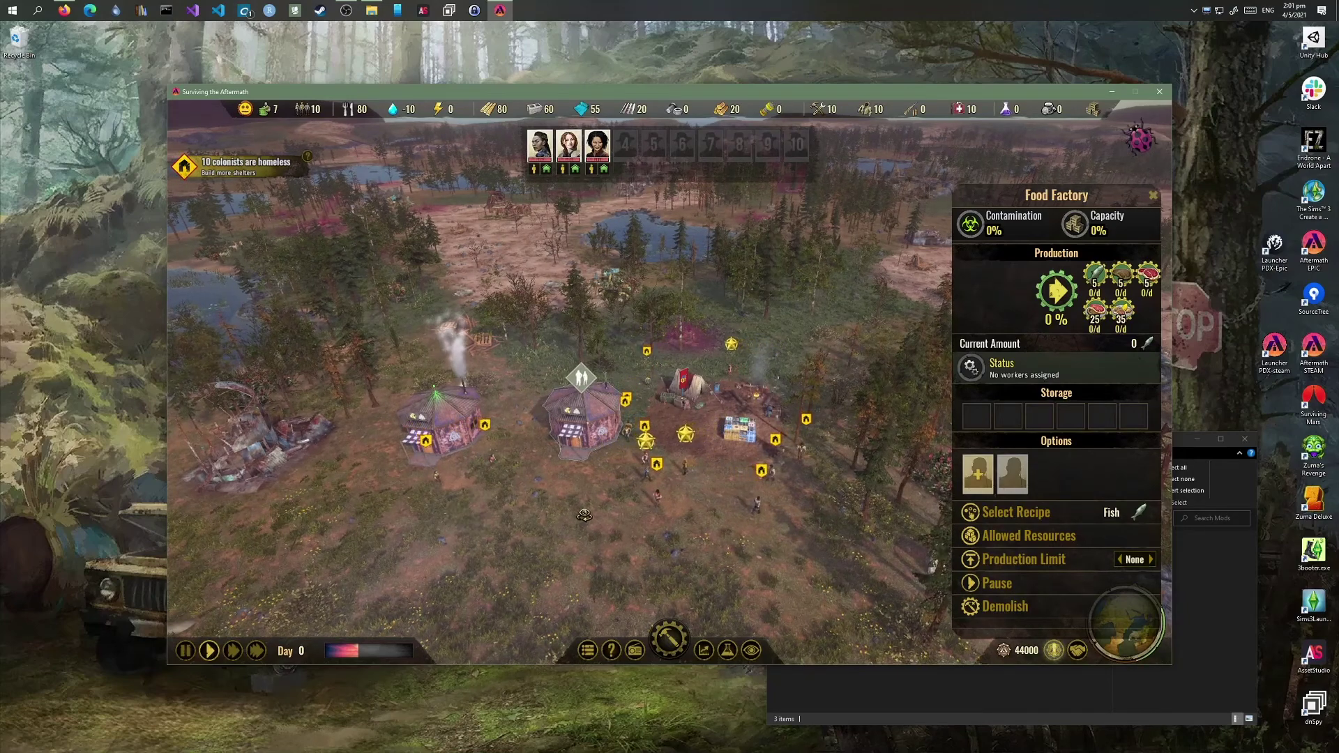
pyautogui.press('e')
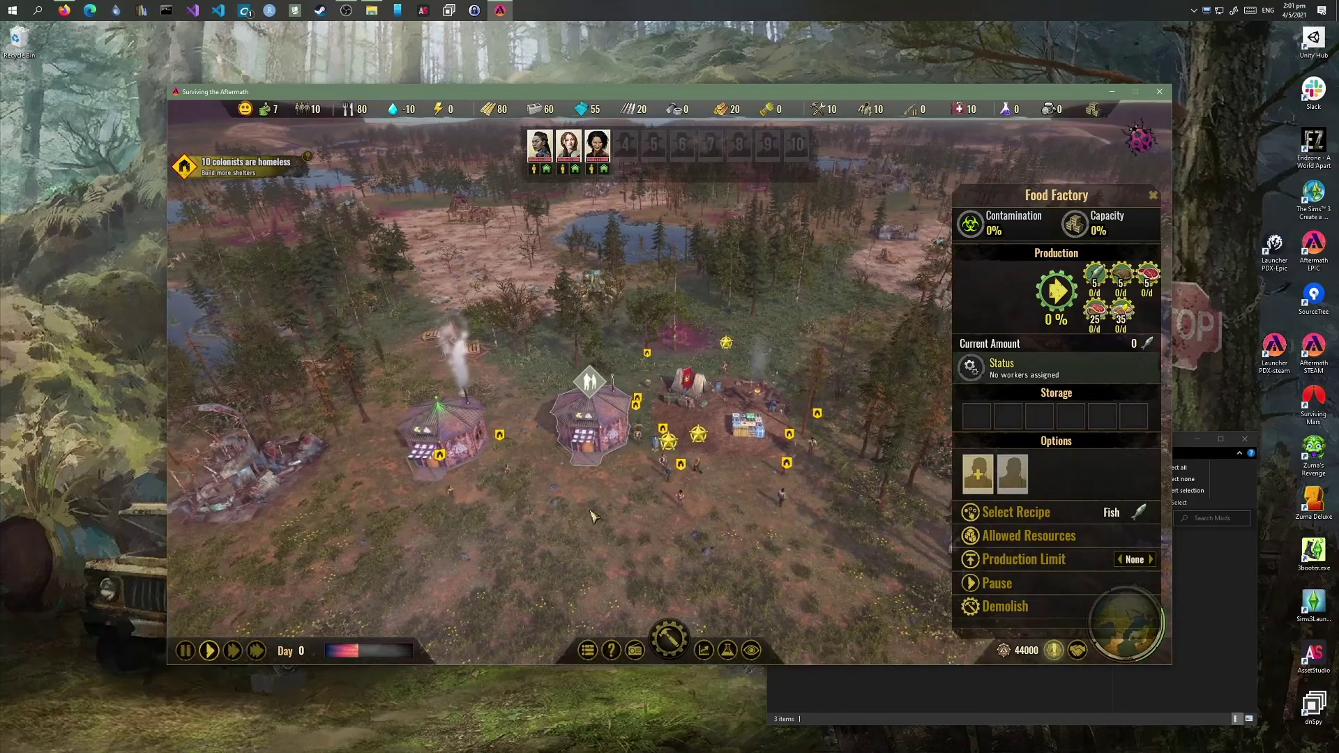
pyautogui.click(1153, 196)
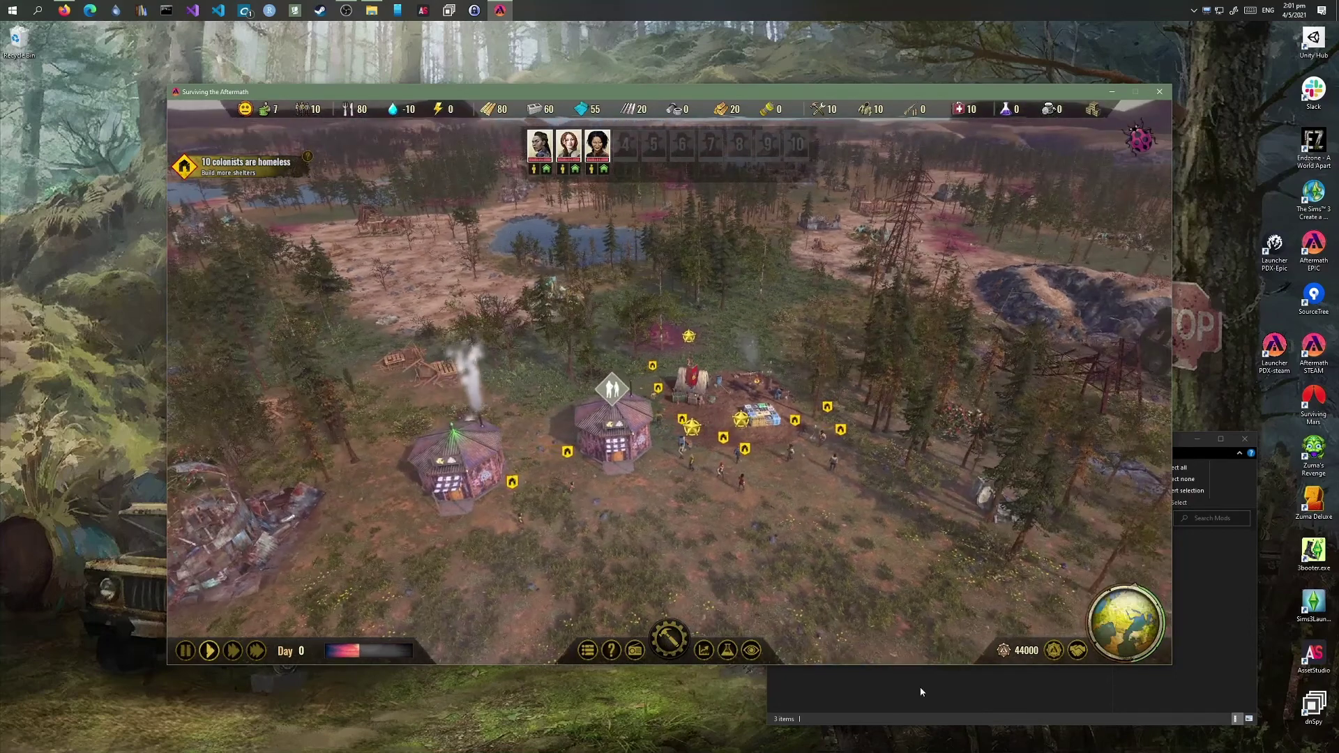
# Go up to the Surviving the Aftermath folder, inspect content_load.json and launcher-v2.sqlite, then return to the game.
pyautogui.click(920, 693)
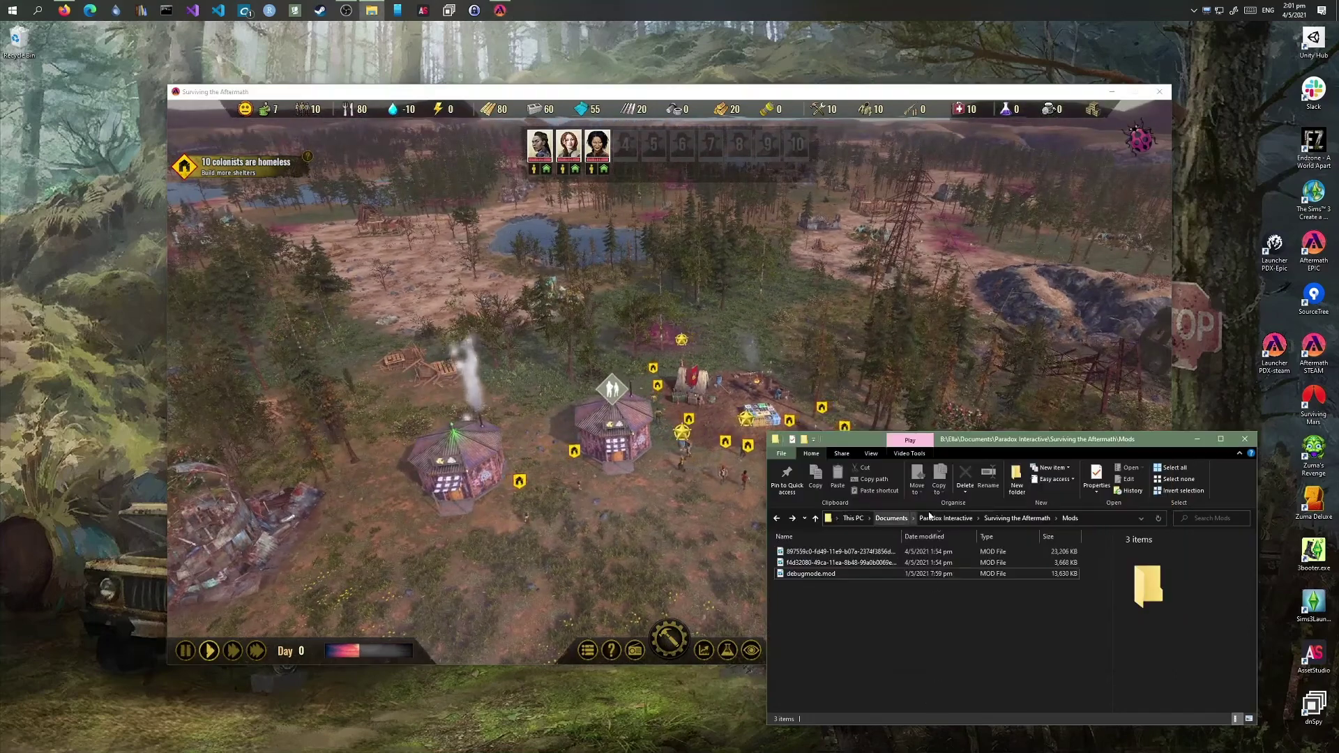
pyautogui.click(1017, 518)
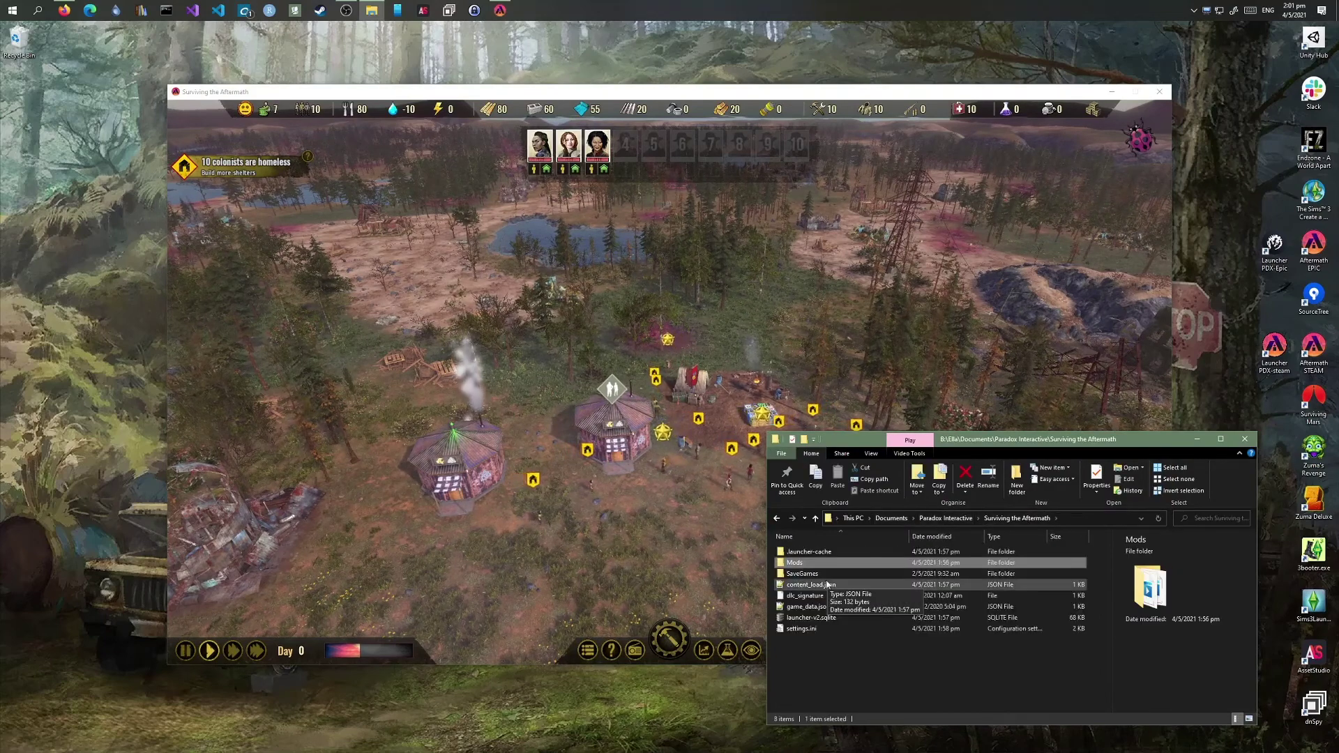
pyautogui.click(826, 585)
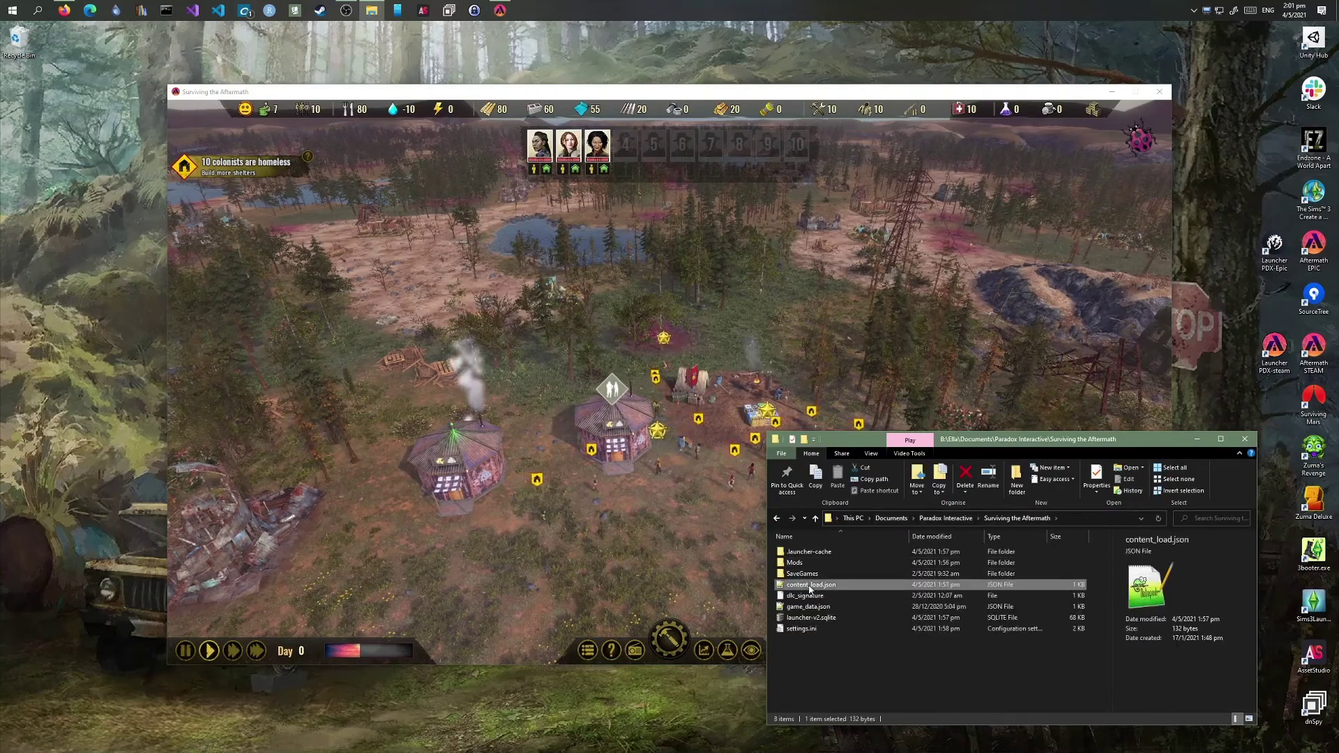
pyautogui.click(846, 617)
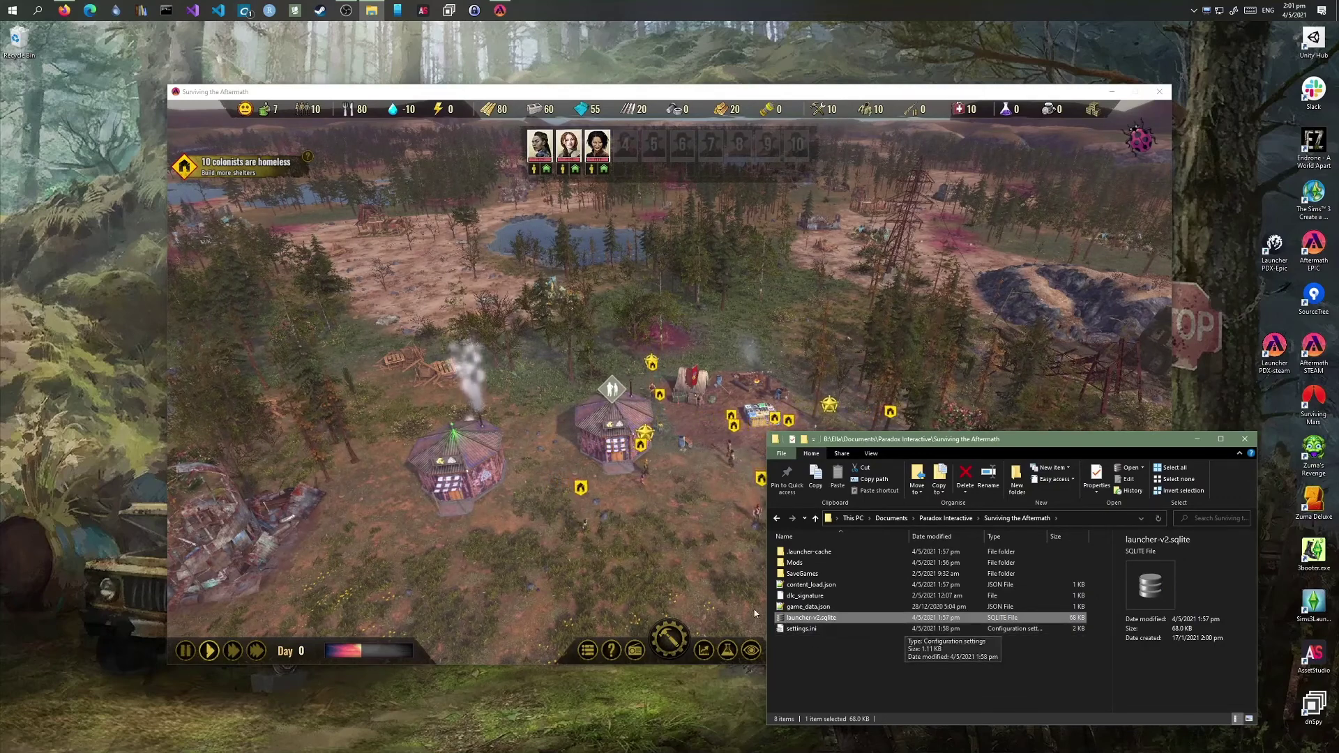
pyautogui.click(638, 548)
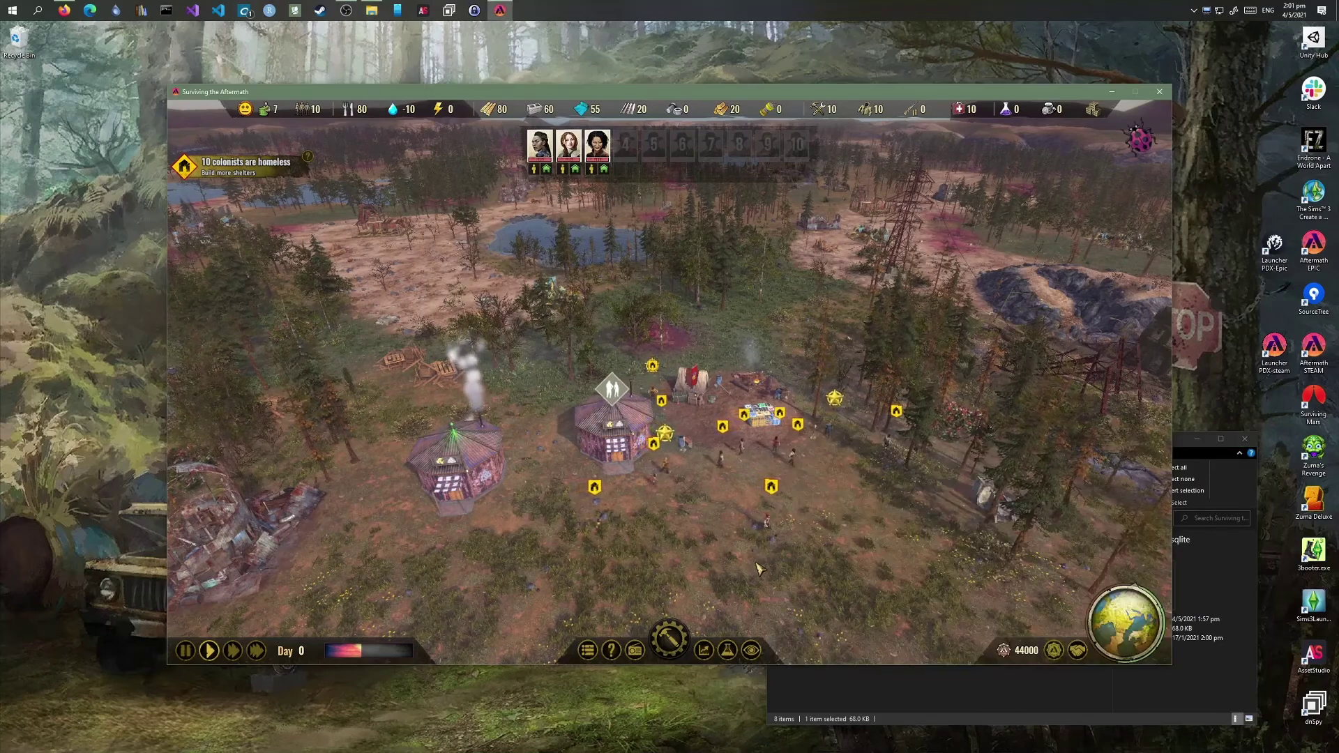